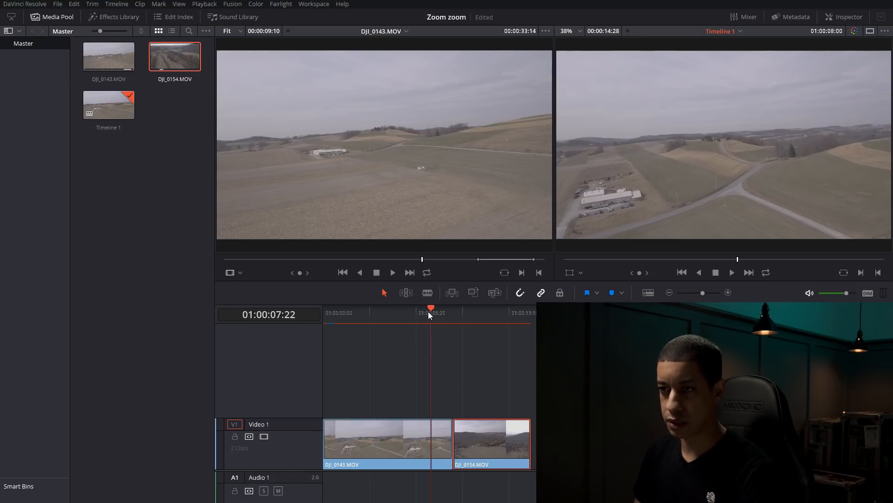
# - Examine the cut between the two drone clips and the 10f zoom transition.setting file in the zoom transition folder
pyautogui.moveTo(432, 311); pyautogui.dragTo(362, 311)
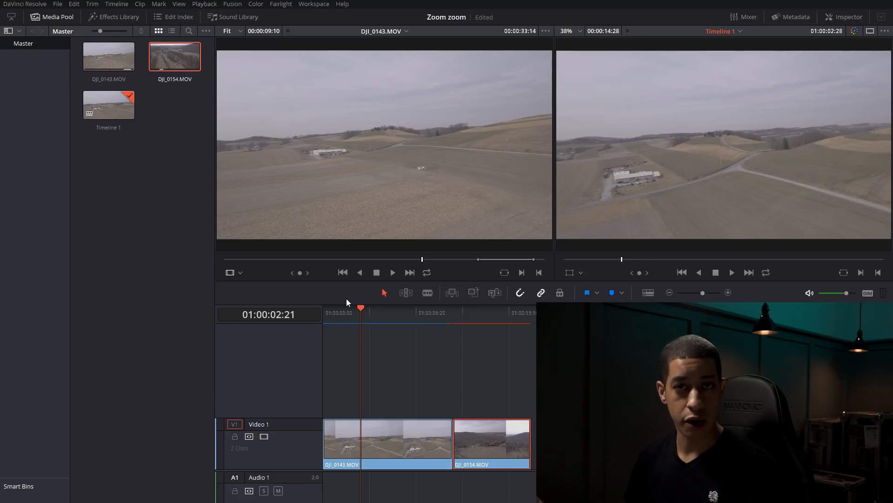
pyautogui.press('Down')
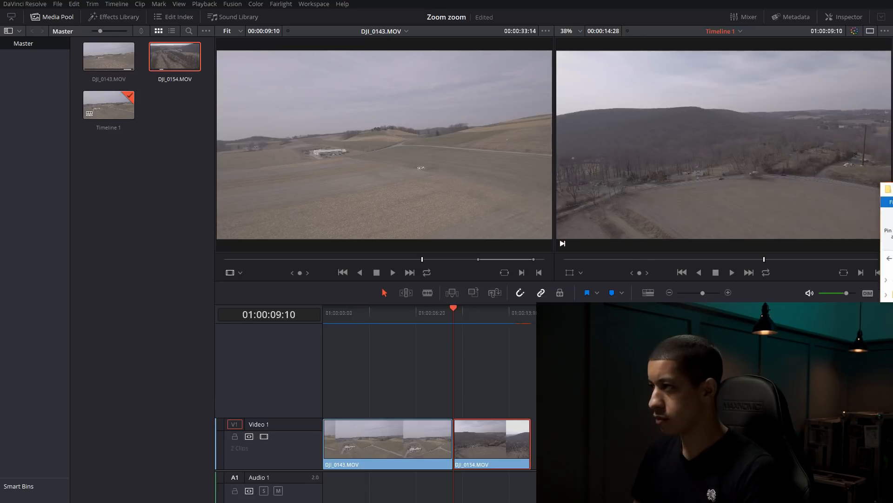
pyautogui.moveTo(892, 279); pyautogui.dragTo(690, 174)
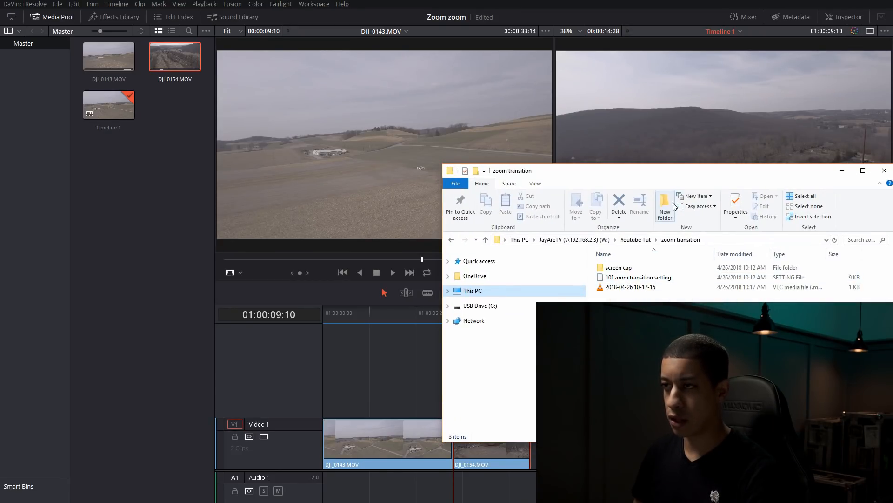
pyautogui.moveTo(662, 175); pyautogui.dragTo(717, 160)
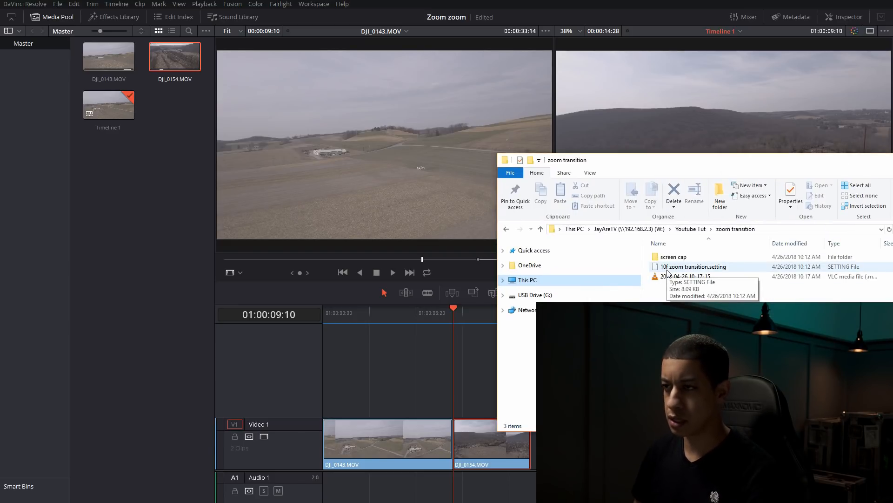
pyautogui.moveTo(722, 167); pyautogui.dragTo(892, 181)
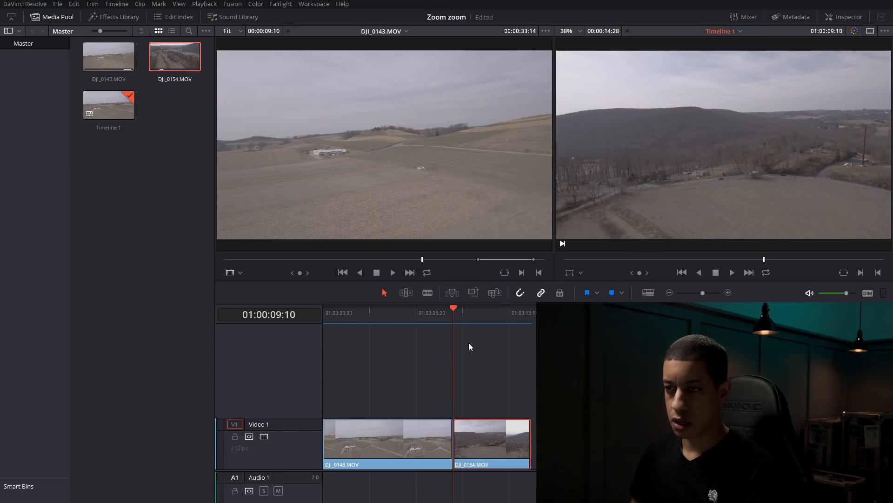
# - Move DJI_0154.MOV onto Video 2 so it starts at 01:00:09:00, 10 frames before the cut
pyautogui.press('Left')
pyautogui.press('Left')
pyautogui.press('Left')
pyautogui.press('Left')
pyautogui.press('Left')
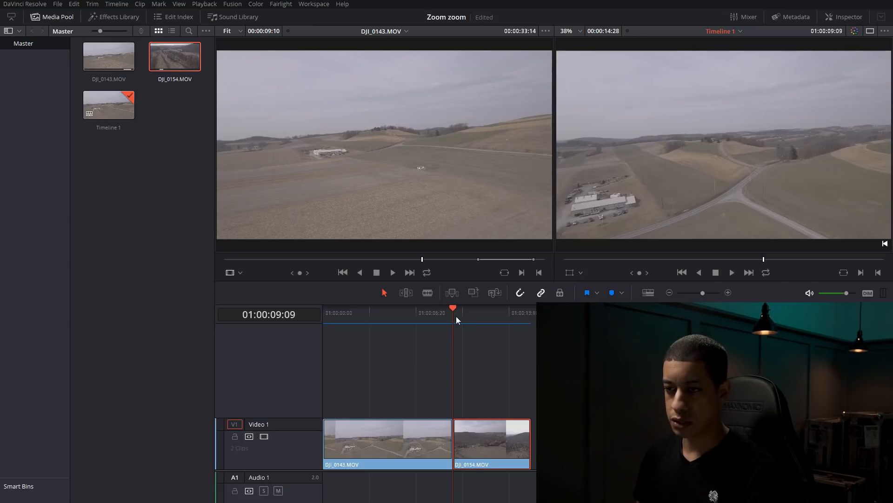
pyautogui.press('Left')
pyautogui.press('Left')
pyautogui.press('Left')
pyautogui.press('Left')
pyautogui.press('Left')
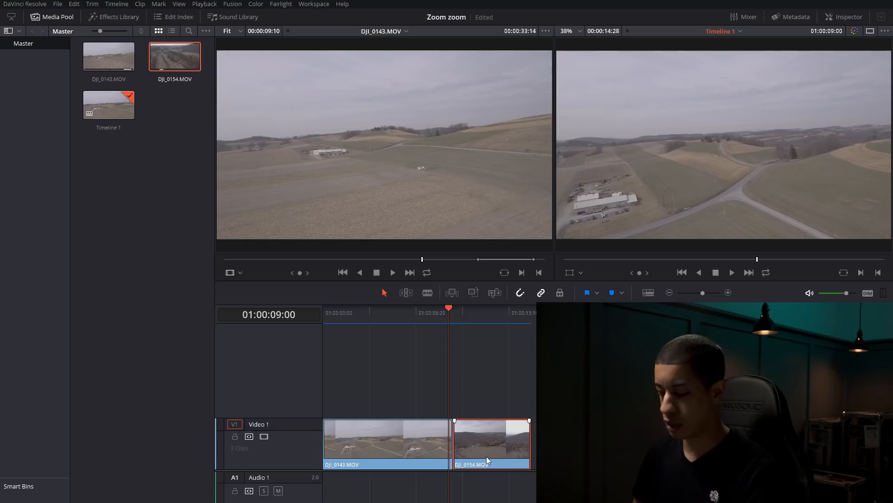
pyautogui.moveTo(487, 458); pyautogui.dragTo(479, 423)
# - Split the Video 2 clip where DJI_0143.MOV ends and return its remainder to Video 1
pyautogui.click(454, 308)
pyautogui.click(472, 384)
pyautogui.click(447, 309)
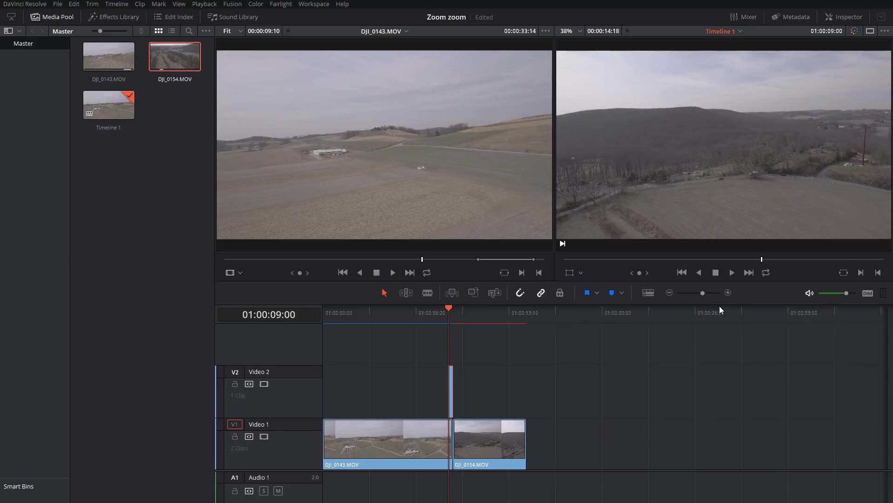
# - Split DJI_0143.MOV on Video 1 at 01:00:09:00, where the short overlapping clip begins
pyautogui.click(728, 292)
pyautogui.click(551, 456)
pyautogui.click(509, 398)
pyautogui.hotkey('ctrl', 'b')
pyautogui.click(686, 384)
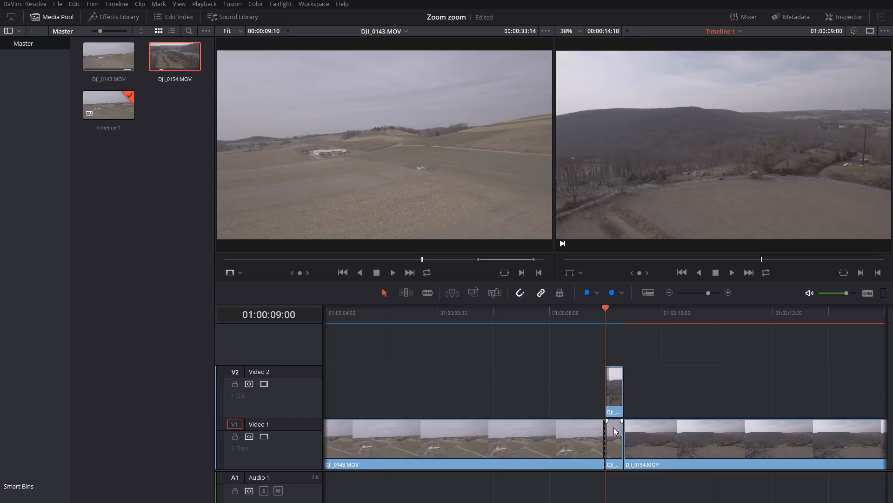
# - Combine the two overlapping 10-frame pieces on Video 1 and Video 2 into a new Fusion clip
pyautogui.moveTo(605, 308); pyautogui.dragTo(577, 311)
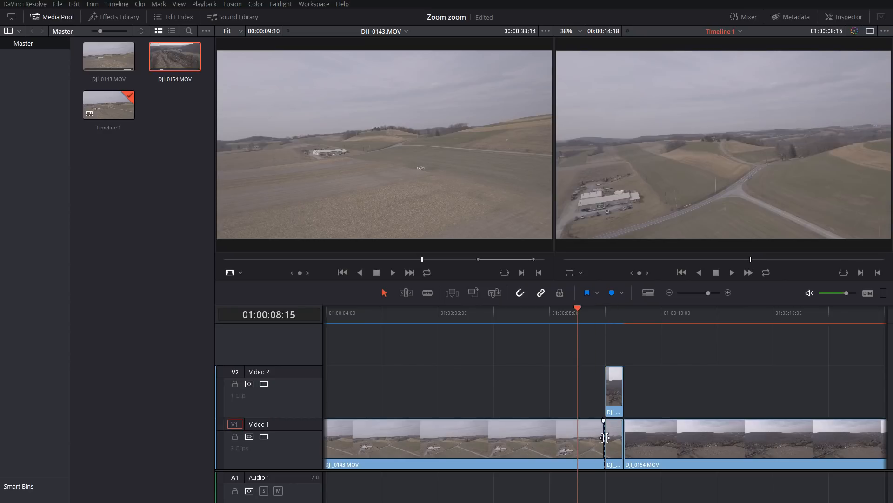
pyautogui.moveTo(615, 352); pyautogui.dragTo(615, 436)
pyautogui.rightClick(615, 436)
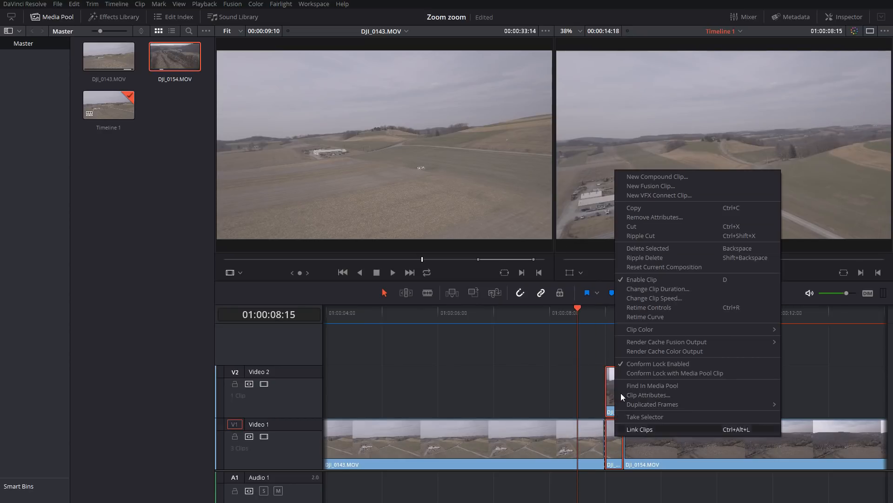
pyautogui.click(665, 186)
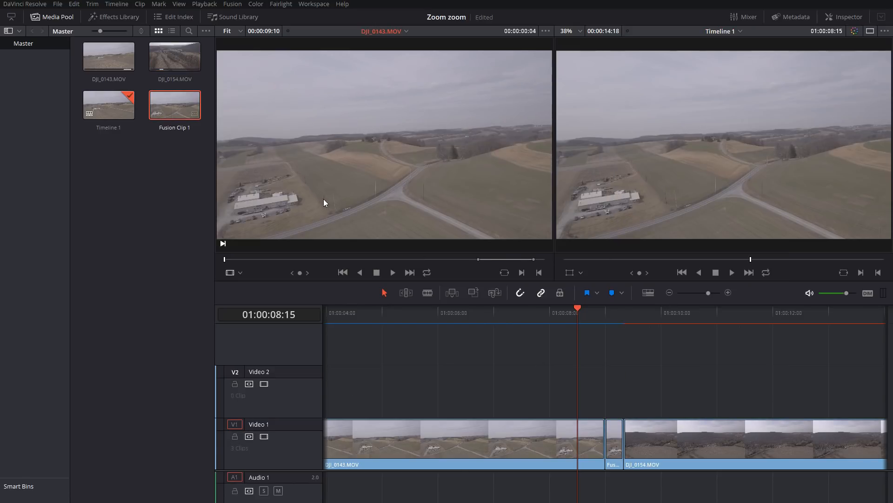
# - Open the short Fusion clip on the Fusion page and add the 10f zoom transition.setting file to its node graph
pyautogui.hotkey('shift', '5')
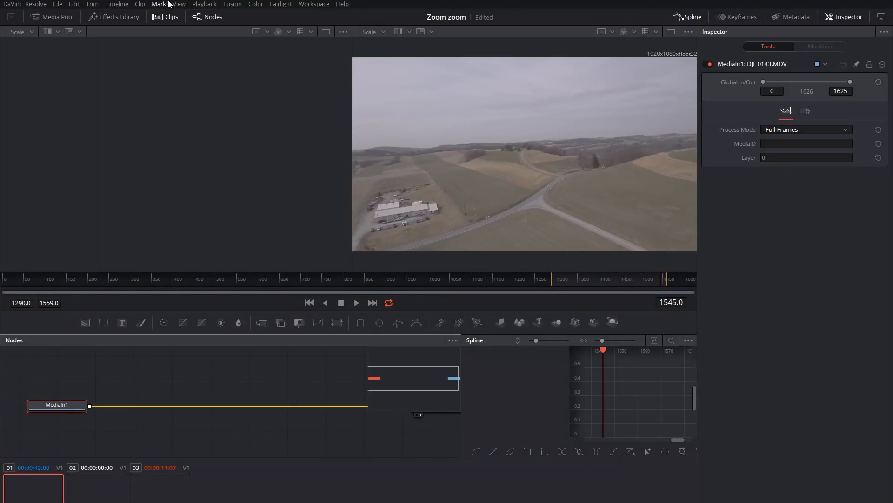
pyautogui.click(103, 498)
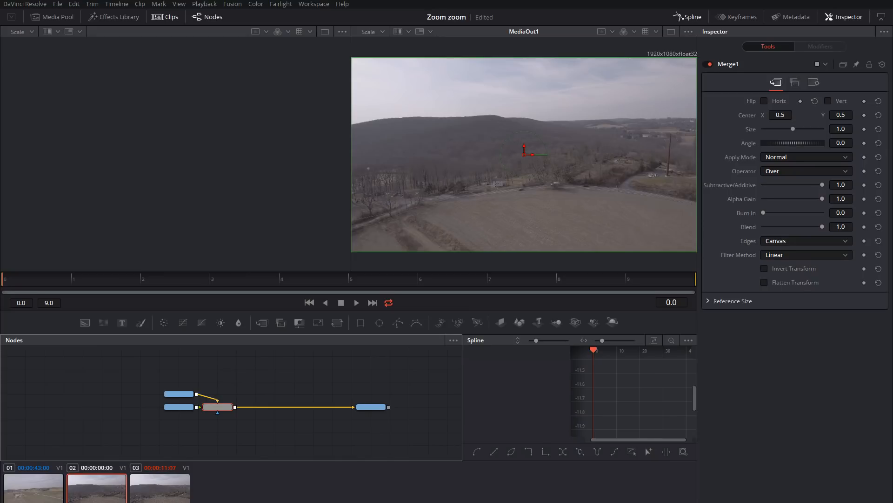
pyautogui.moveTo(892, 195); pyautogui.dragTo(644, 142)
pyautogui.moveTo(605, 250); pyautogui.dragTo(304, 384)
pyautogui.moveTo(651, 145); pyautogui.dragTo(892, 174)
pyautogui.moveTo(322, 387); pyautogui.dragTo(354, 407)
pyautogui.click(188, 411)
pyautogui.scroll(5, 187, 406)
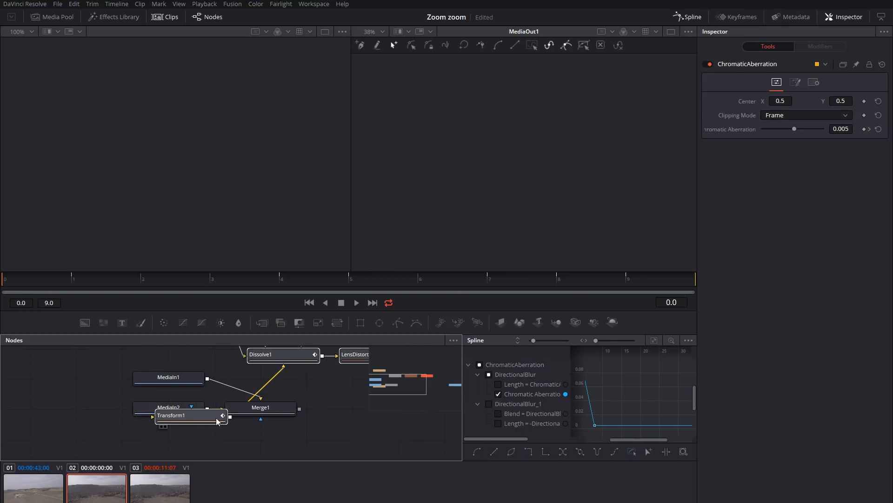
# - Separate MediaIn1 from Merge1, space out the nodes and delete Merge1
pyautogui.moveTo(64, 388); pyautogui.dragTo(101, 385)
pyautogui.moveTo(195, 373); pyautogui.dragTo(100, 368)
pyautogui.moveTo(288, 412); pyautogui.dragTo(285, 408)
pyautogui.click(322, 425)
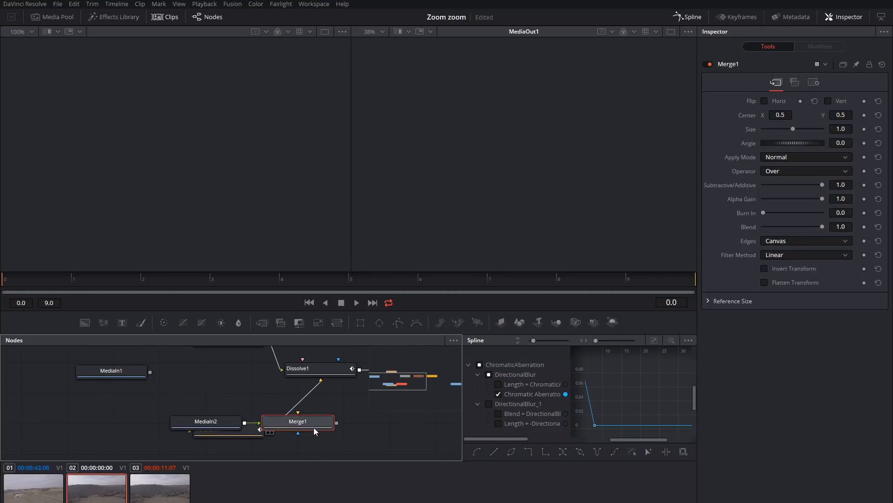
pyautogui.press('Delete')
# - Connect the media nodes to the zoom transition nodes and return to the Edit page
pyautogui.moveTo(200, 422); pyautogui.dragTo(178, 421)
pyautogui.scroll(-3, 163, 393)
pyautogui.moveTo(216, 391); pyautogui.dragTo(178, 357)
pyautogui.moveTo(192, 391); pyautogui.dragTo(139, 357)
pyautogui.hotkey('shift', '4')
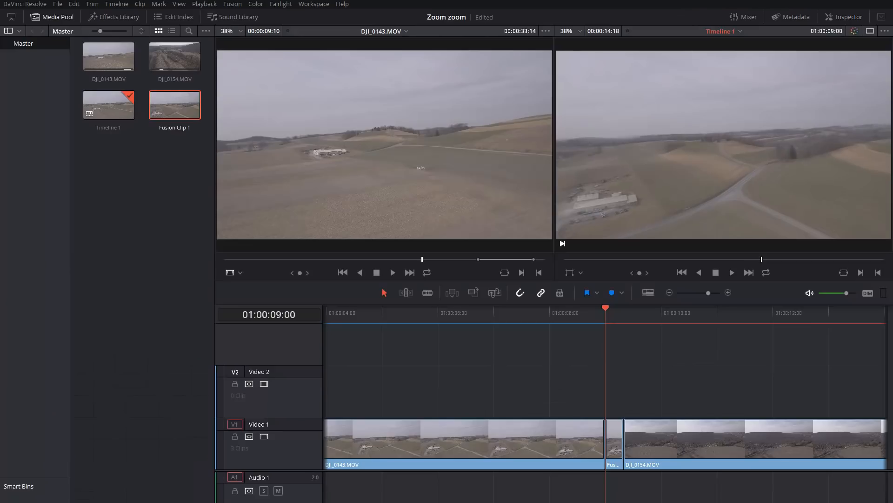
# - Play and scrub the timeline around the Fusion clip to review the zoom transition
pyautogui.click(591, 319)
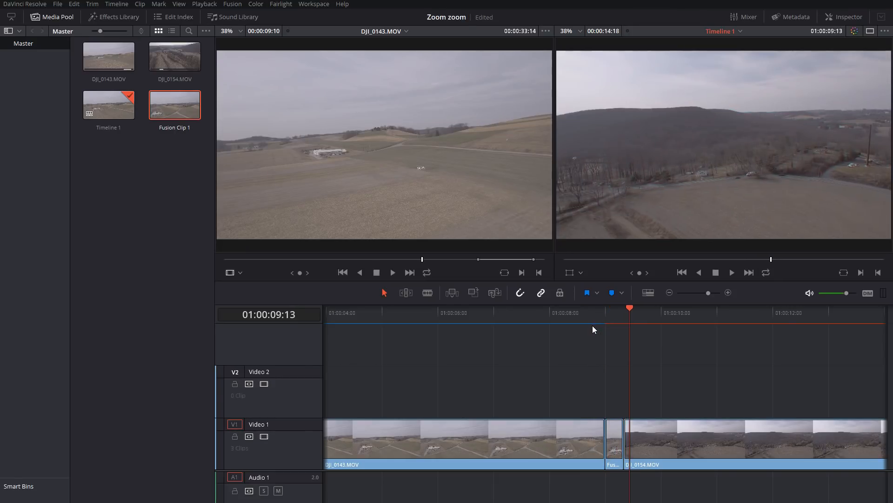
pyautogui.moveTo(622, 317); pyautogui.dragTo(570, 323)
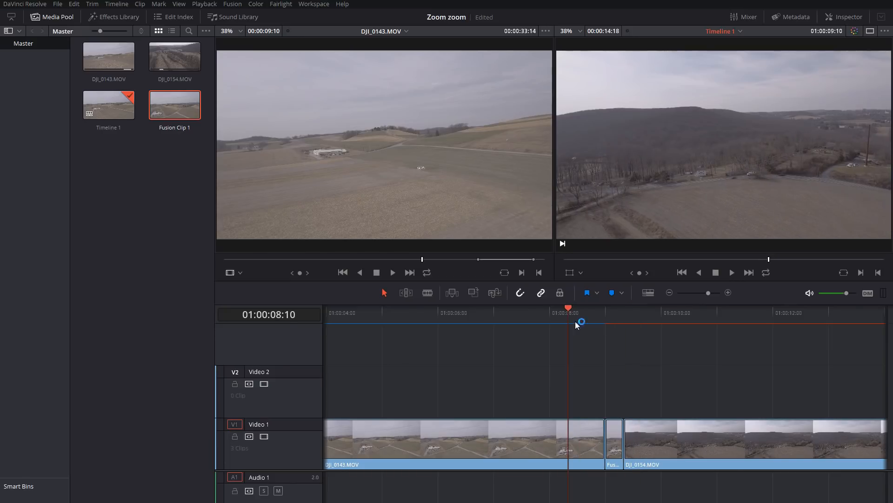
pyautogui.click(733, 272)
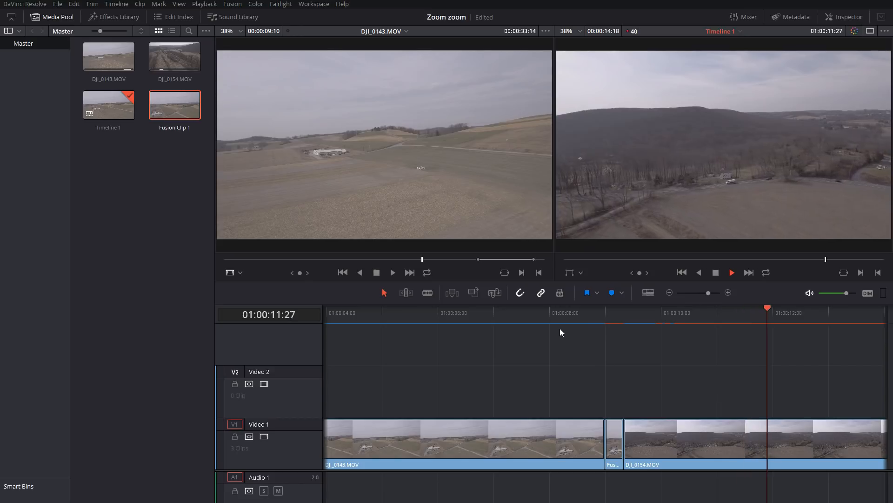
pyautogui.moveTo(595, 309); pyautogui.dragTo(585, 312)
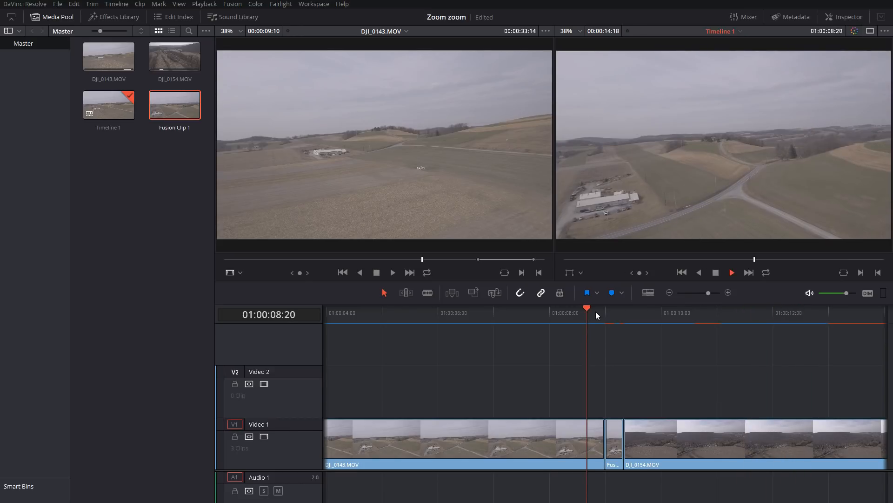
pyautogui.click(582, 311)
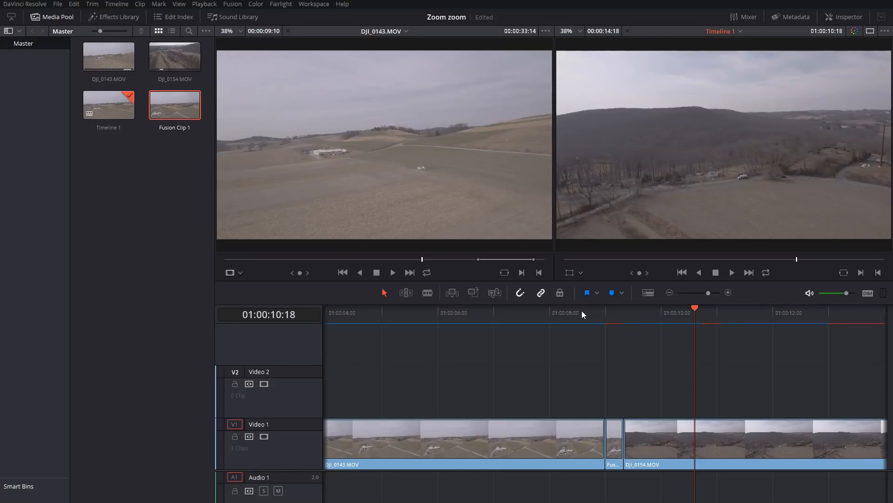
pyautogui.moveTo(582, 310); pyautogui.dragTo(618, 312)
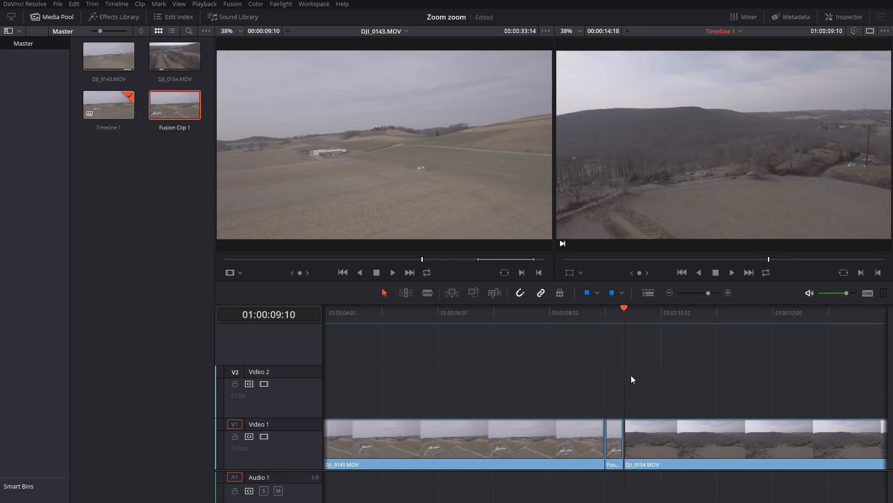
# - Delete all clips from the timeline and remove Timeline 1 and Fusion Clip 1 from the project media
pyautogui.hotkey('ctrl', 'a')
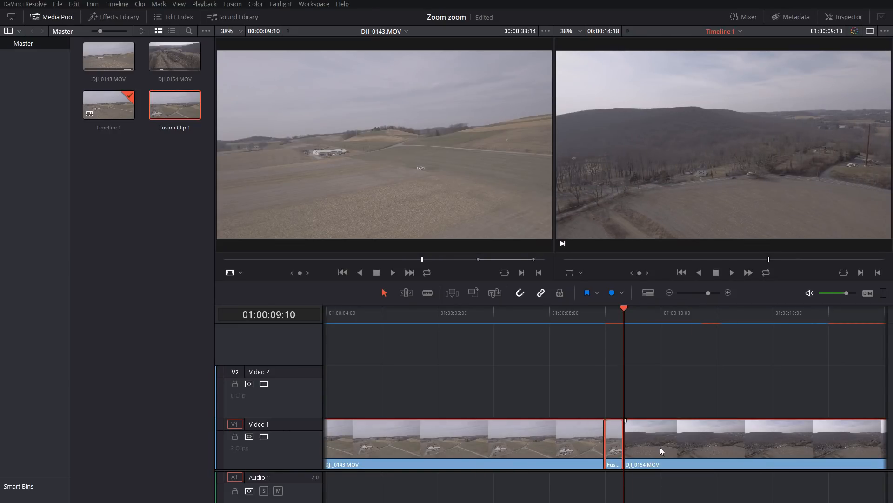
pyautogui.press('Delete')
pyautogui.moveTo(202, 183); pyautogui.dragTo(111, 109)
pyautogui.press('Delete')
pyautogui.click(521, 309)
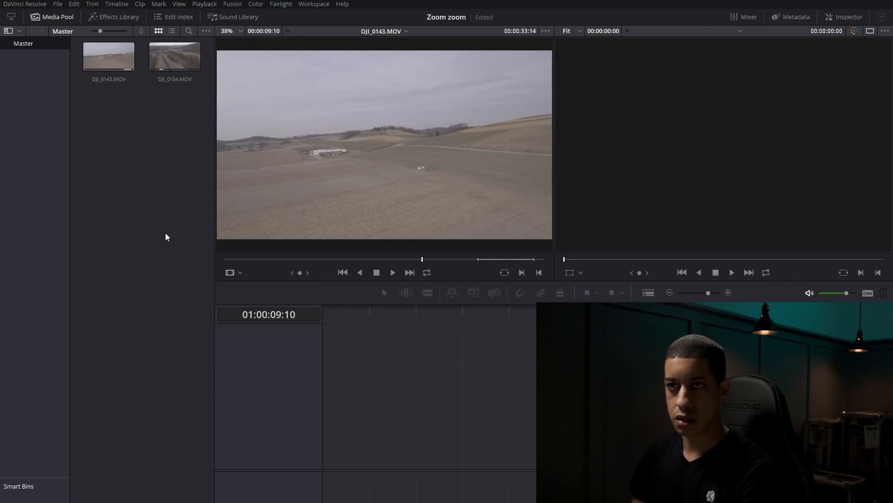
# - Create a new timeline with DJI_0143.MOV on Video 1, followed directly by DJI_0154.MOV
pyautogui.click(159, 60)
pyautogui.press('Left')
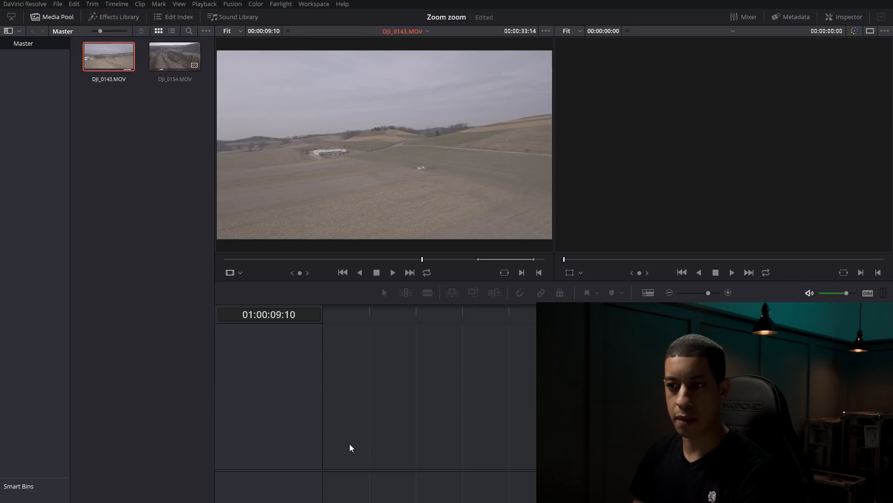
pyautogui.moveTo(360, 447); pyautogui.dragTo(325, 452)
pyautogui.click(670, 293)
pyautogui.moveTo(175, 56); pyautogui.dragTo(588, 443)
pyautogui.click(577, 314)
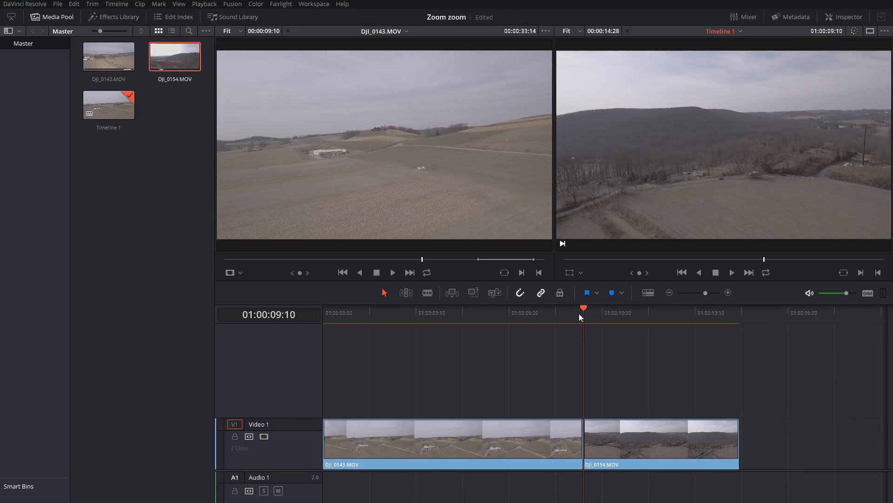
# - Split DJI_0143.MOV at 01:00:09:00, 10 frames before its end, and move DJI_0154.MOV onto Video 2 starting there
pyautogui.press('Left')
pyautogui.press('Left')
pyautogui.press('Left')
pyautogui.press('Left')
pyautogui.press('Left')
pyautogui.press('Left')
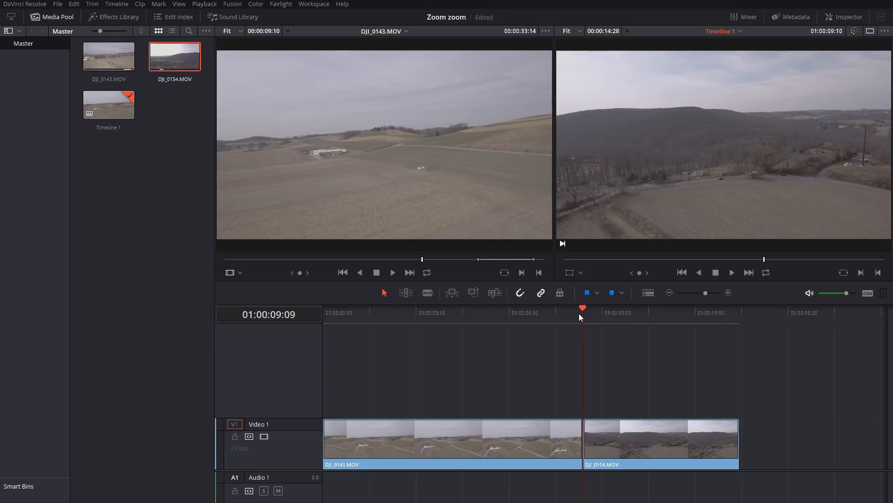
pyautogui.press('Left')
pyautogui.press('Left')
pyautogui.press('Left')
pyautogui.press('Left')
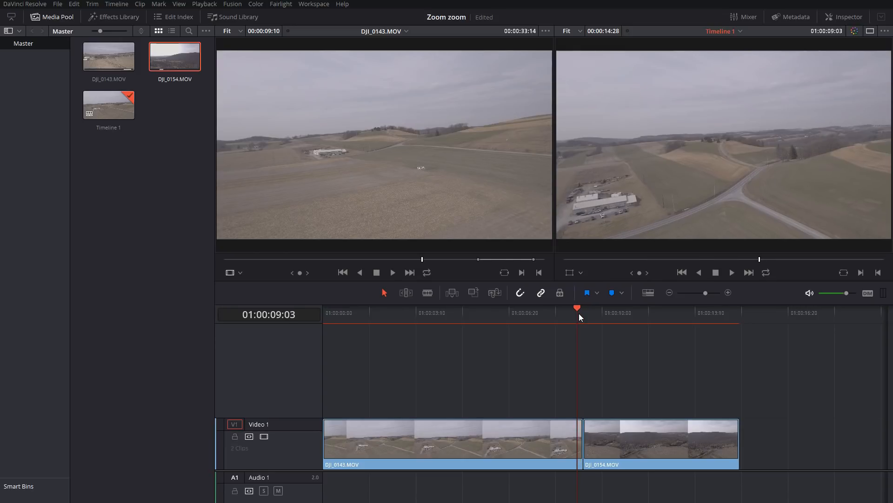
pyautogui.hotkey('ctrl', 'b')
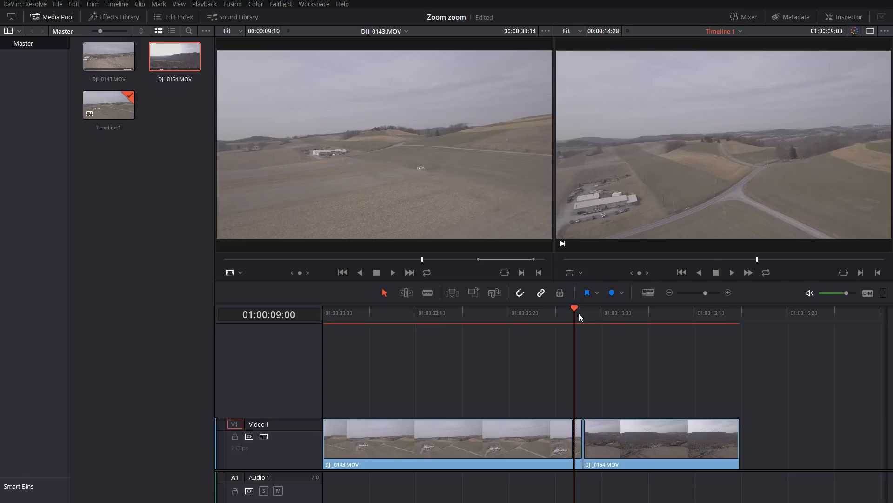
pyautogui.moveTo(623, 445); pyautogui.dragTo(613, 392)
# - Split the Video 2 clip at 01:00:09:10 and move its longer remainder down to Video 1 after DJI_0143.MOV
pyautogui.press('Right')
pyautogui.press('Right')
pyautogui.press('Right')
pyautogui.press('Right')
pyautogui.press('Right')
pyautogui.press('Right')
pyautogui.press('Right')
pyautogui.press('Right')
pyautogui.press('Right')
pyautogui.press('Right')
pyautogui.press('Right')
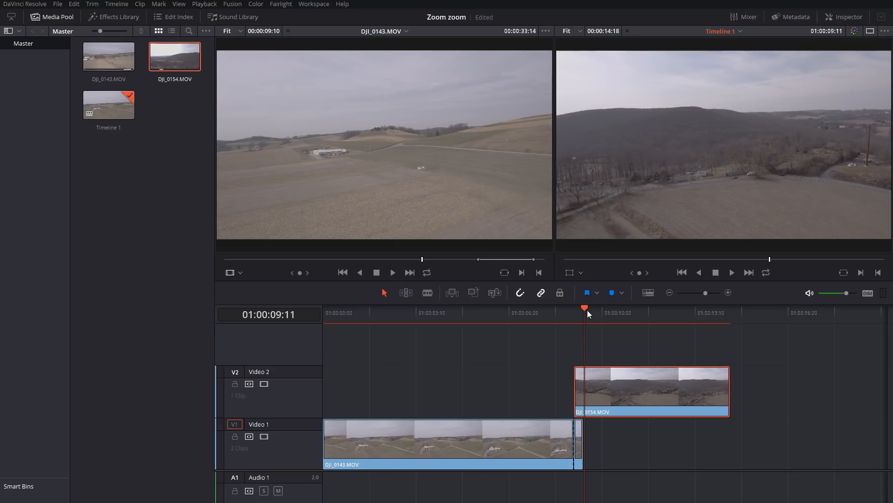
pyautogui.press('Left')
pyautogui.hotkey('ctrl', 'b')
pyautogui.click(659, 393)
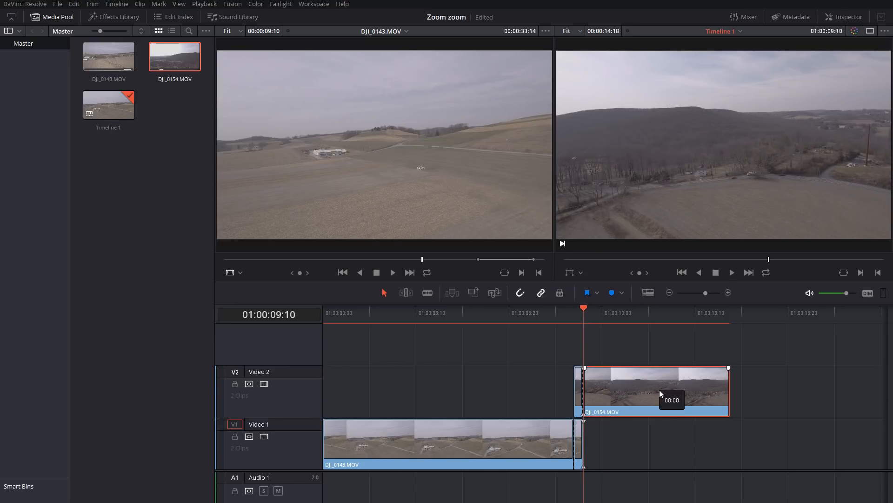
pyautogui.moveTo(660, 390); pyautogui.dragTo(660, 445)
# - Combine the two stacked 10-frame pieces between the longer clips into a new Fusion clip
pyautogui.click(578, 375)
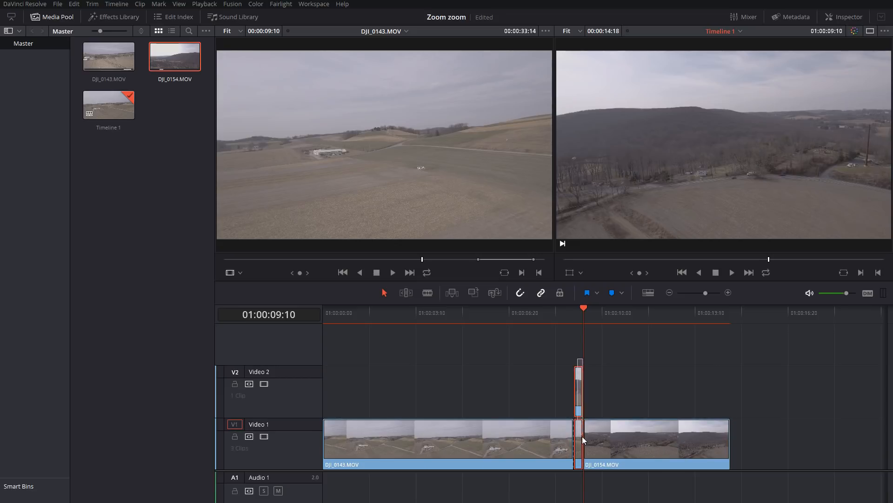
pyautogui.rightClick(579, 437)
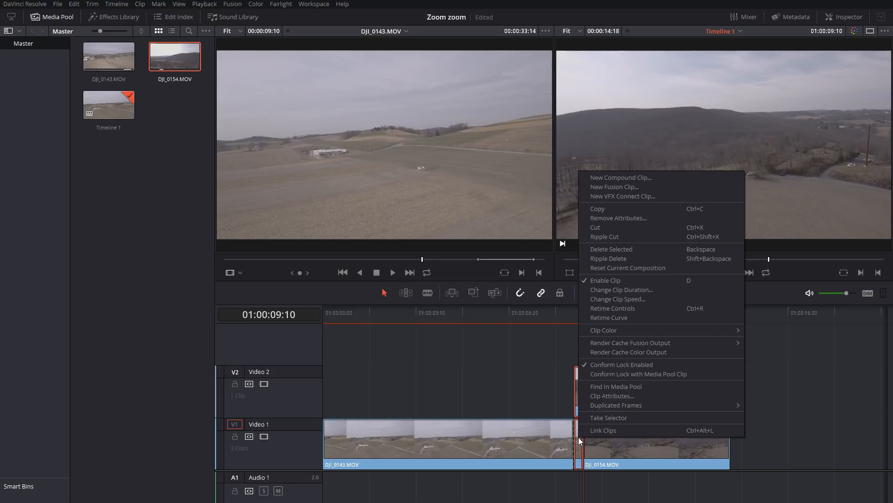
pyautogui.click(620, 188)
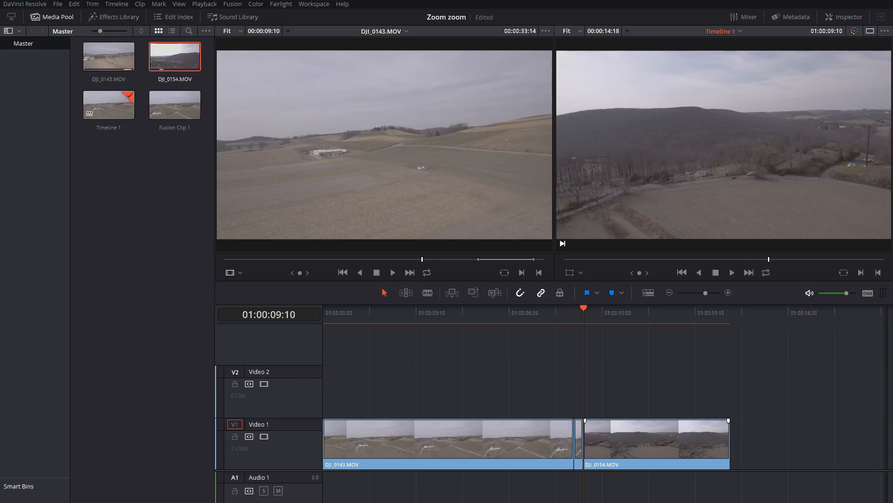
# - Open the composition of the short Fusion clip, number 02, on the Fusion page and hide the clip thumbnails
pyautogui.hotkey('shift', '5')
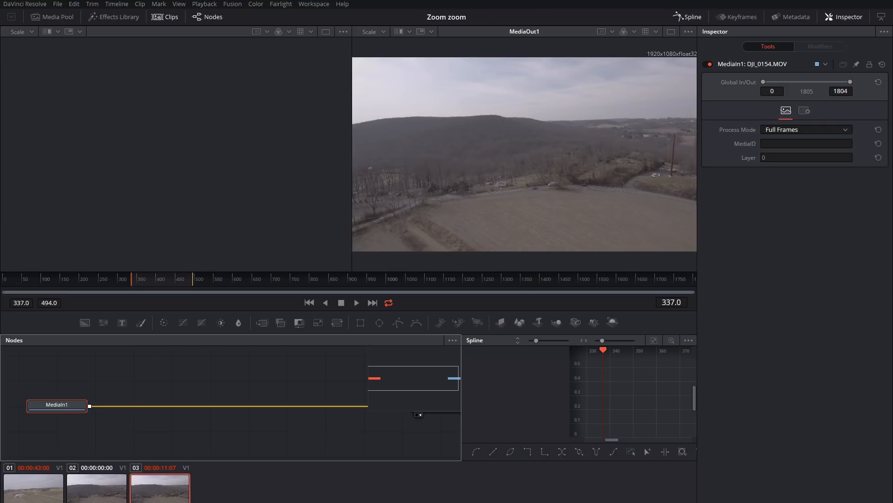
pyautogui.press('Up')
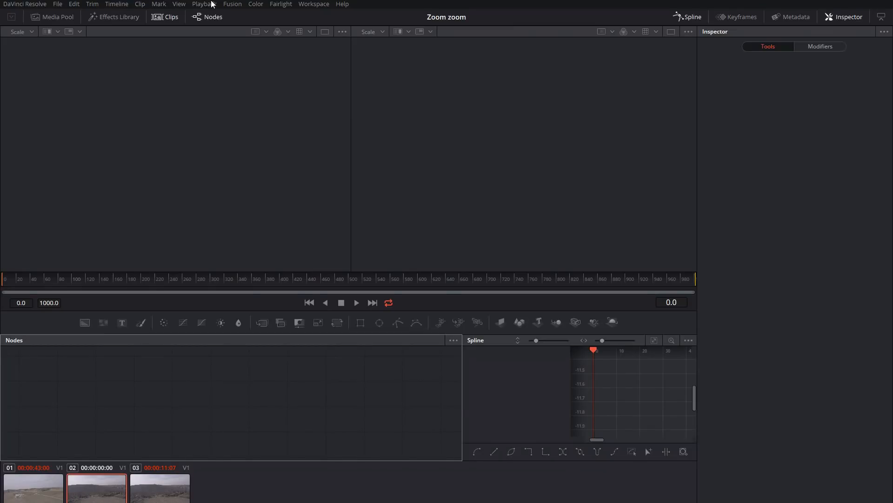
pyautogui.click(166, 15)
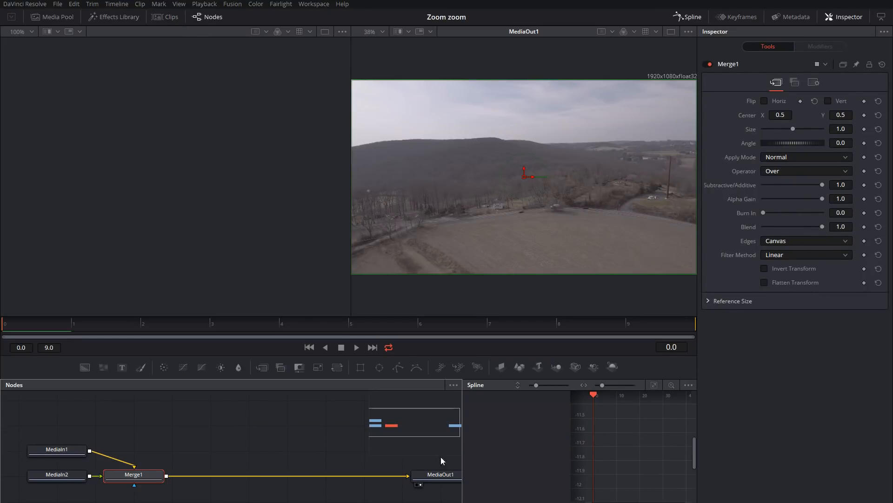
# - Hide the spline editor and spread the MediaOut1, Merge1 and MediaIn2 nodes apart in the node graph
pyautogui.click(689, 17)
pyautogui.moveTo(441, 475); pyautogui.dragTo(637, 446)
pyautogui.moveTo(117, 484); pyautogui.dragTo(368, 455)
pyautogui.click(383, 446)
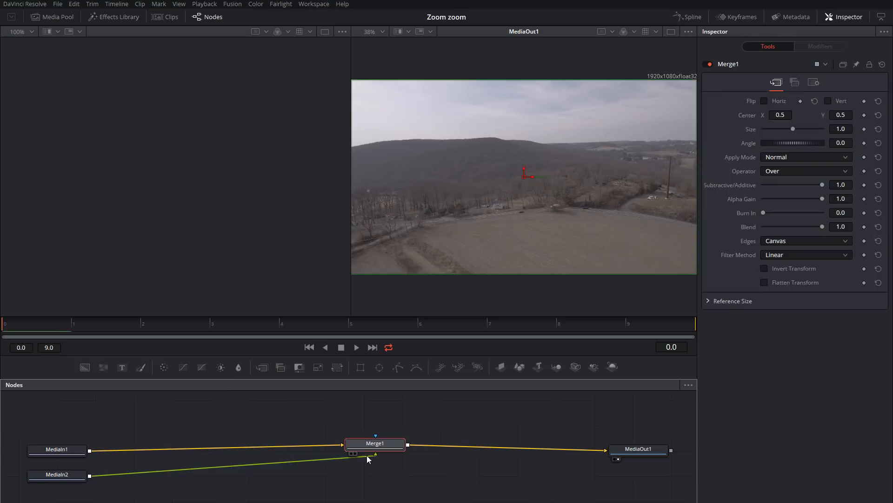
pyautogui.moveTo(45, 476); pyautogui.dragTo(38, 484)
# - Show MediaIn1 in the first viewer, toggle its viewer assignment off and on, and move the node further from MediaIn2
pyautogui.moveTo(65, 452); pyautogui.dragTo(74, 215)
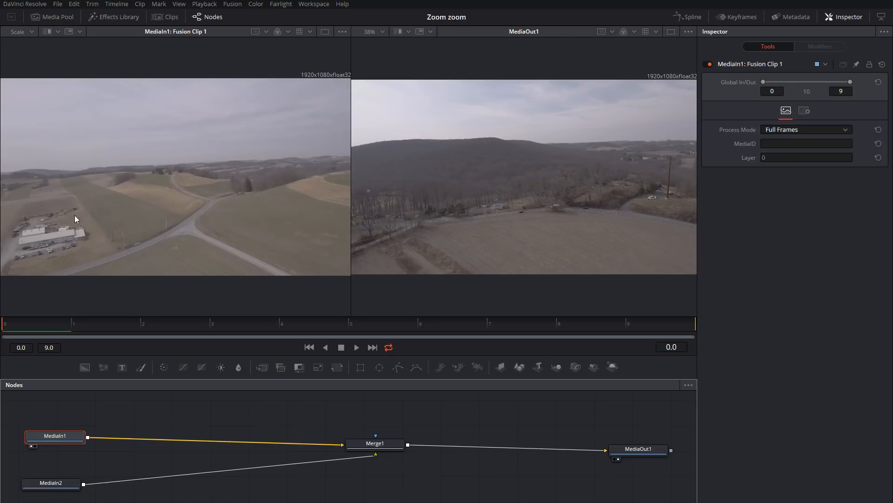
pyautogui.click(35, 447)
pyautogui.click(35, 447)
pyautogui.click(31, 447)
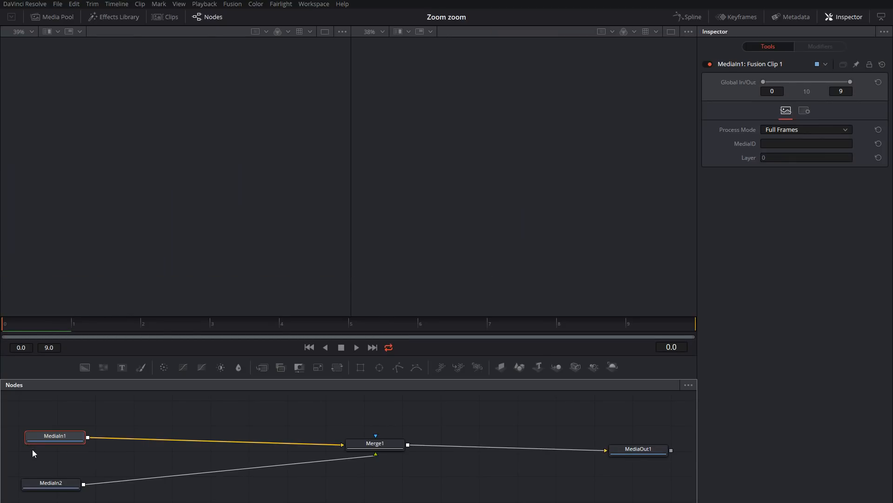
pyautogui.click(31, 446)
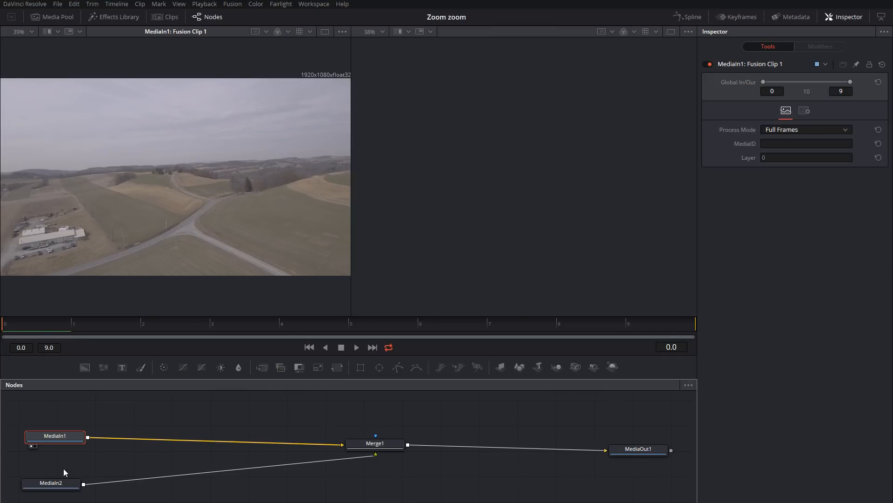
pyautogui.moveTo(44, 431); pyautogui.dragTo(44, 424)
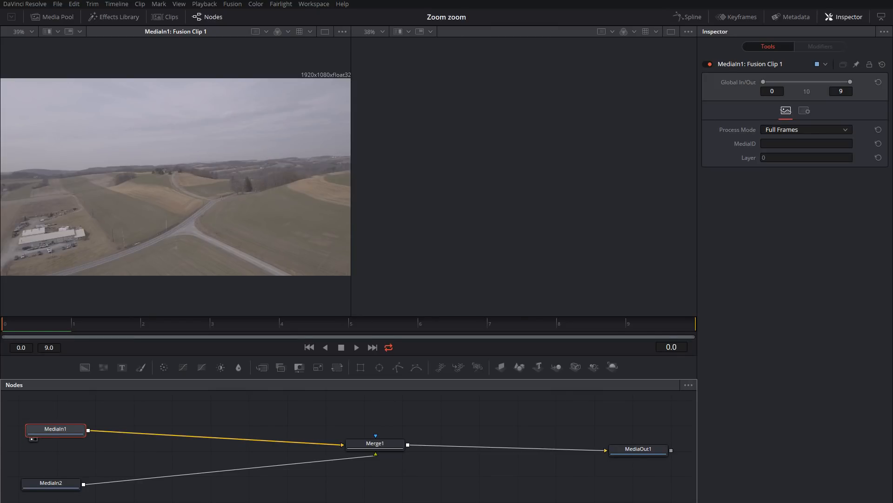
# - Enter Fusion from DJI_0143.MOV at 01:00:07:18, switch to clip 02's composition and hide the clip thumbnails
pyautogui.moveTo(491, 311); pyautogui.dragTo(535, 340)
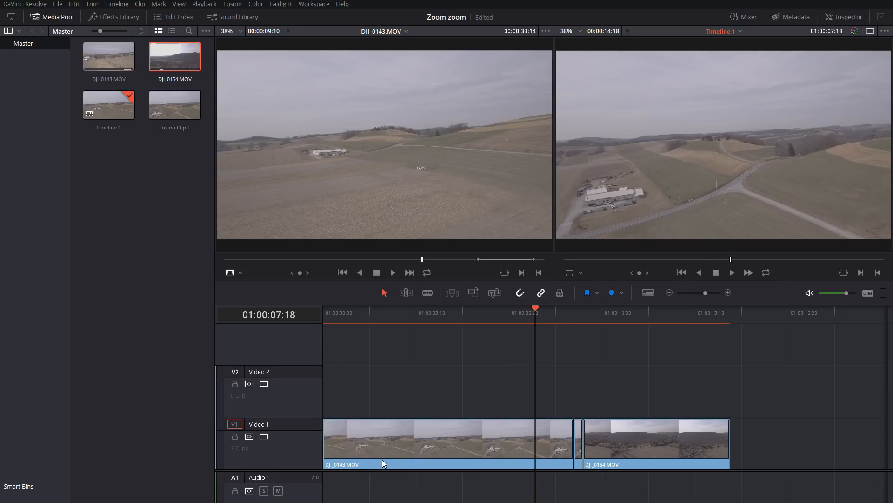
pyautogui.hotkey('shift', '5')
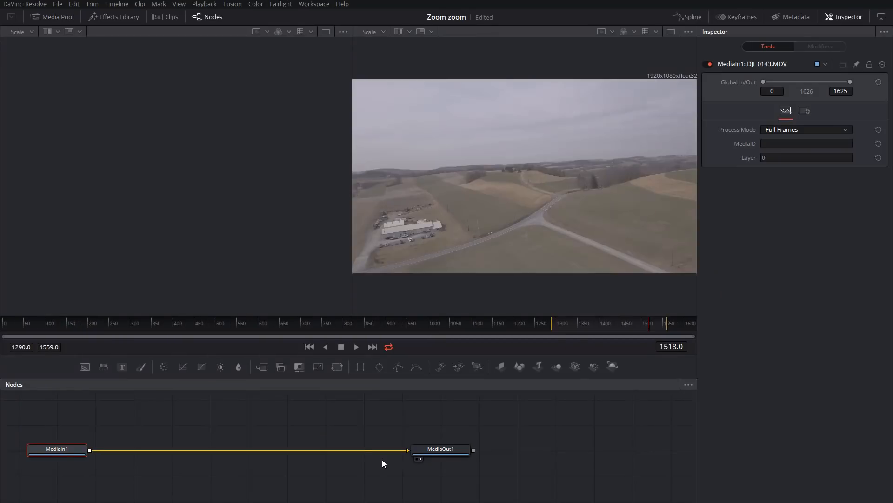
pyautogui.click(165, 17)
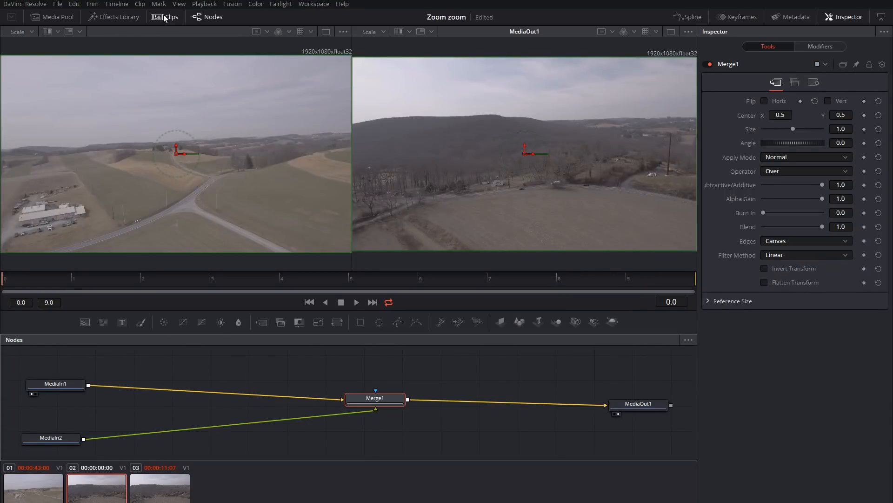
pyautogui.click(165, 17)
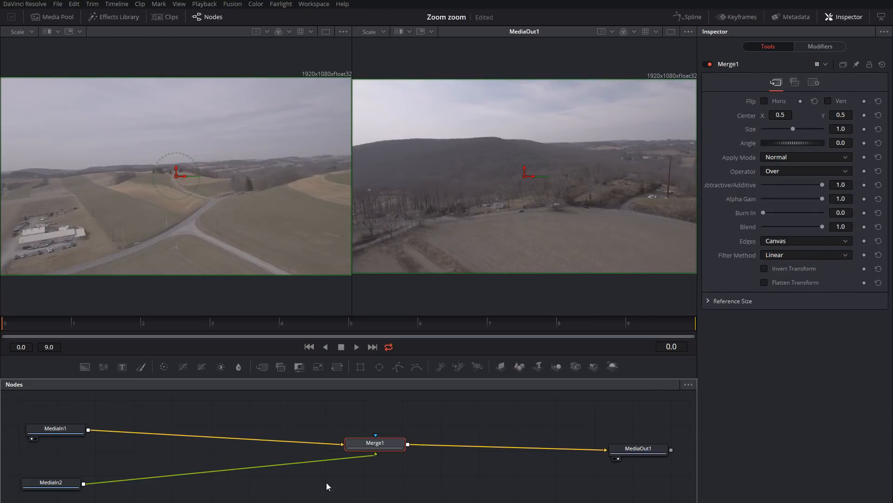
# - Reposition the Merge1 node slightly and set its Blend to 0.52
pyautogui.moveTo(394, 449); pyautogui.dragTo(405, 438)
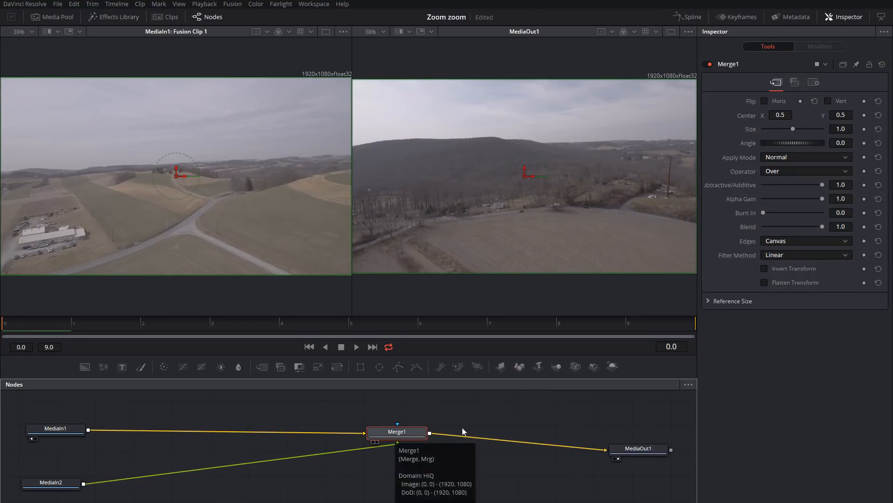
pyautogui.moveTo(820, 227); pyautogui.dragTo(792, 226)
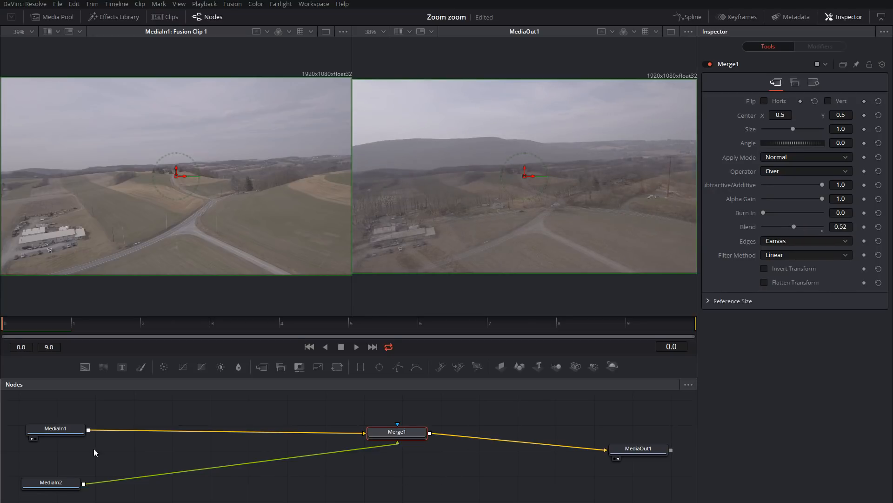
# - Insert a Transform (Xf) node between MediaIn1 and Merge1
pyautogui.click(61, 429)
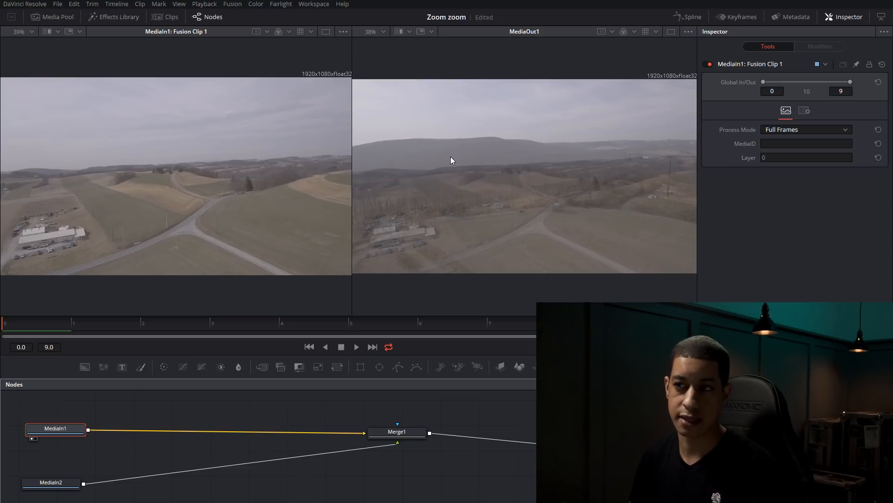
pyautogui.moveTo(56, 428); pyautogui.dragTo(59, 423)
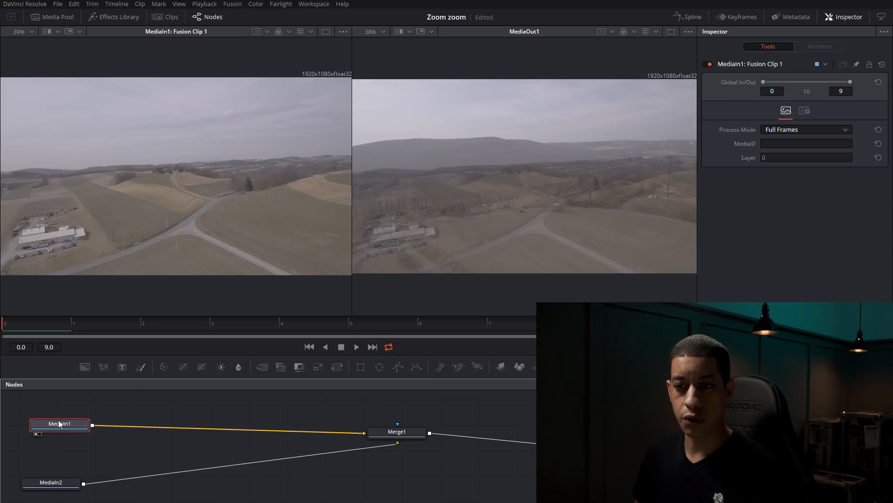
pyautogui.click(99, 446)
pyautogui.click(69, 424)
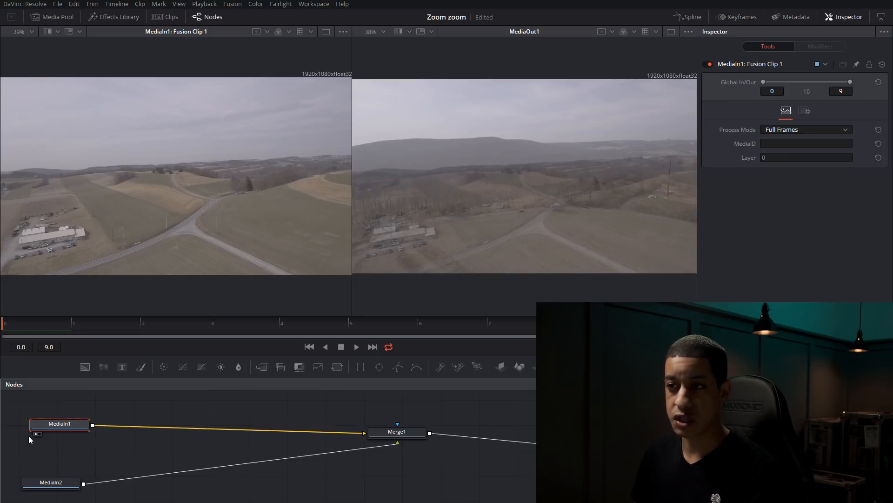
pyautogui.hotkey('shift', 'space')
pyautogui.write('tra')
pyautogui.press('Down')
pyautogui.press('Down')
pyautogui.press('Down')
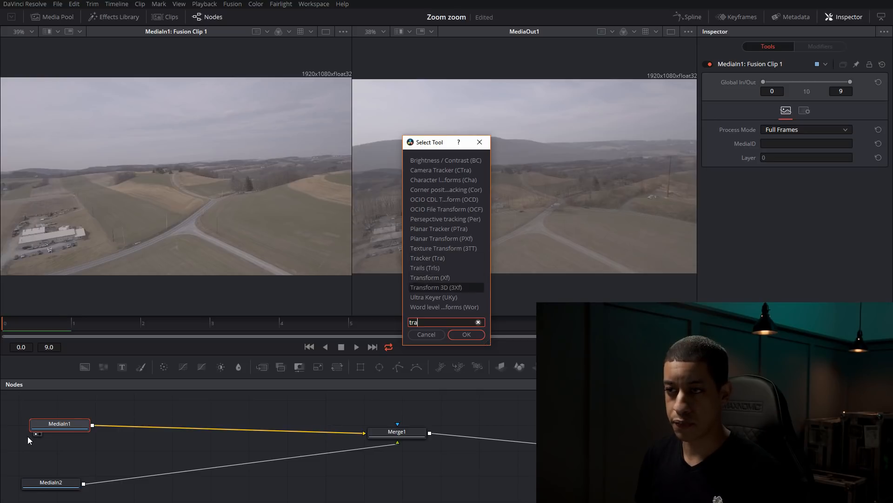
pyautogui.press('Up')
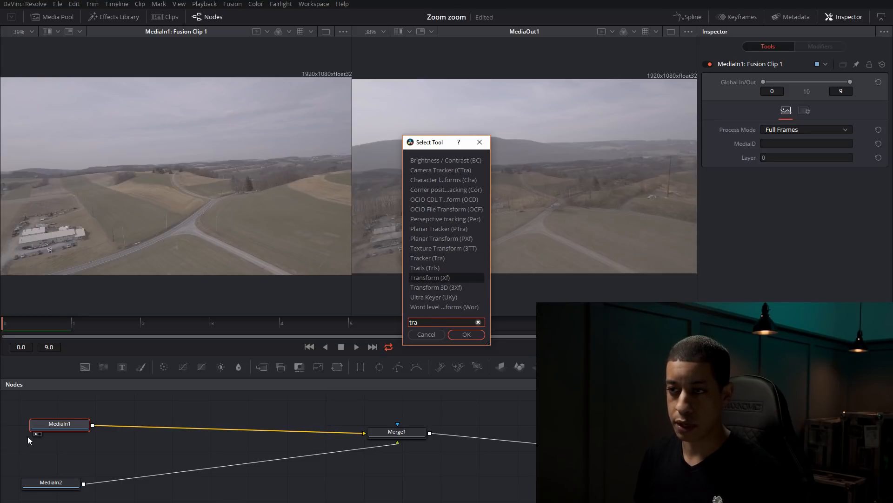
pyautogui.press('Return')
pyautogui.moveTo(140, 427); pyautogui.dragTo(140, 428)
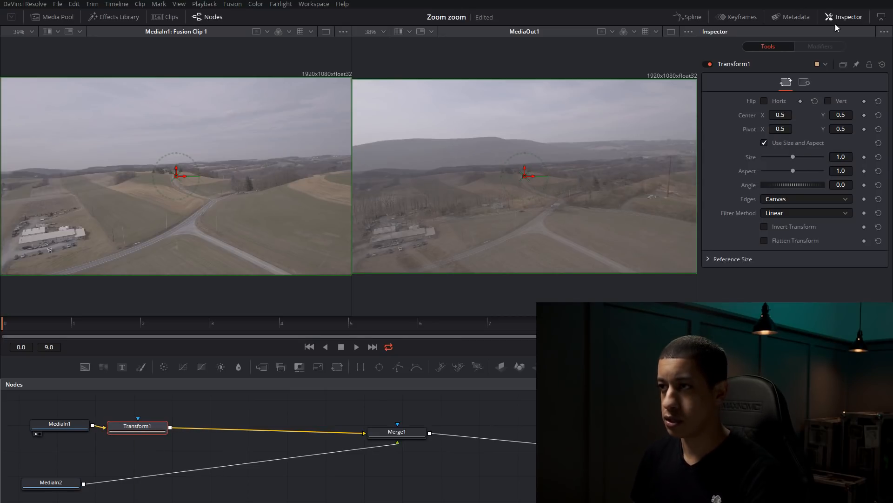
pyautogui.moveTo(793, 157); pyautogui.dragTo(796, 158)
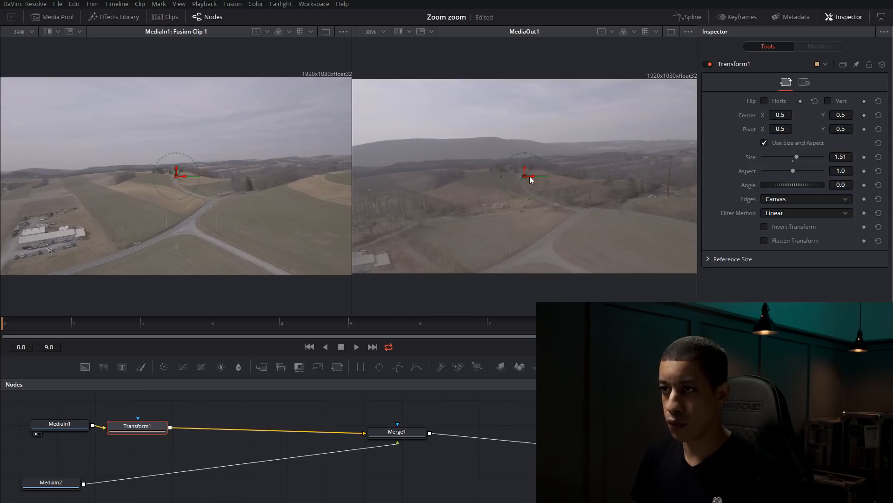
pyautogui.moveTo(526, 180)
pyautogui.mouseDown()
pyautogui.moveTo(504, 179)
pyautogui.moveTo(534, 178)
pyautogui.mouseUp()
pyautogui.hotkey('ctrl', 'z')
pyautogui.hotkey('ctrl', 'z')
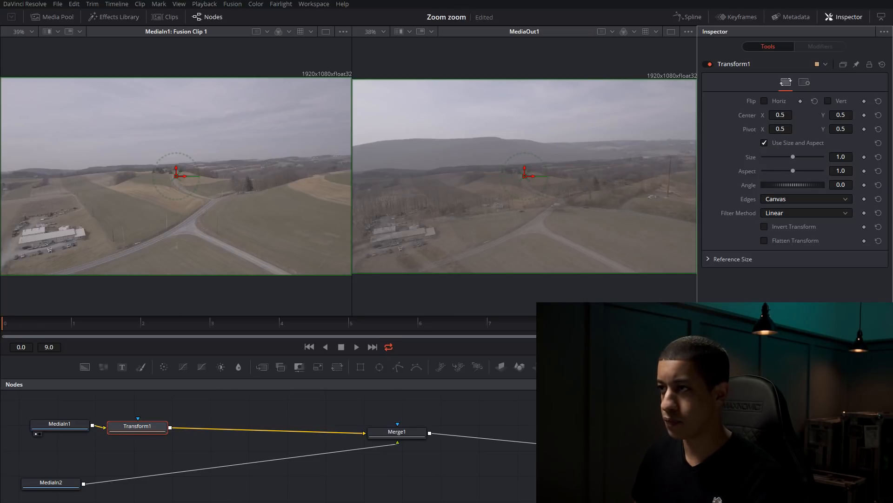
# - Add keyframes for Transform1's Size and Center at frame 0
pyautogui.click(864, 156)
pyautogui.click(864, 115)
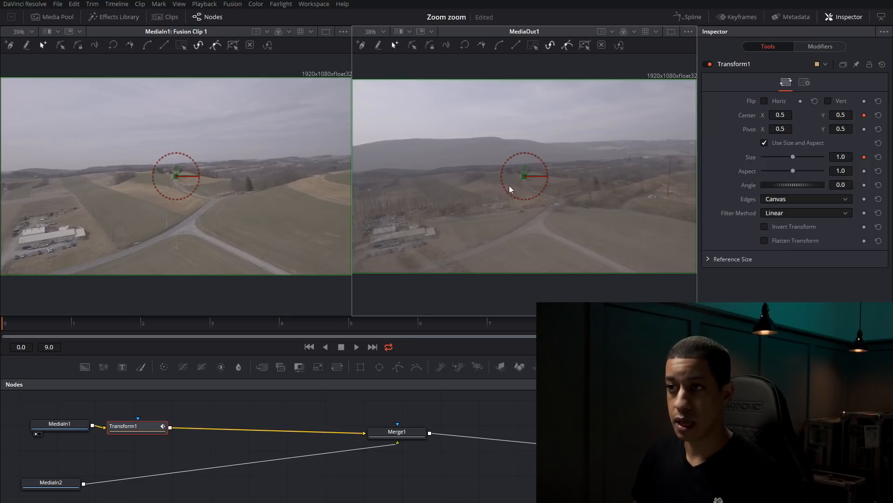
# - At frame 5, set Transform1's Size to 4.11 and move its Center to about X 0.2, Y 0.38
pyautogui.scroll(-2, 484, 186)
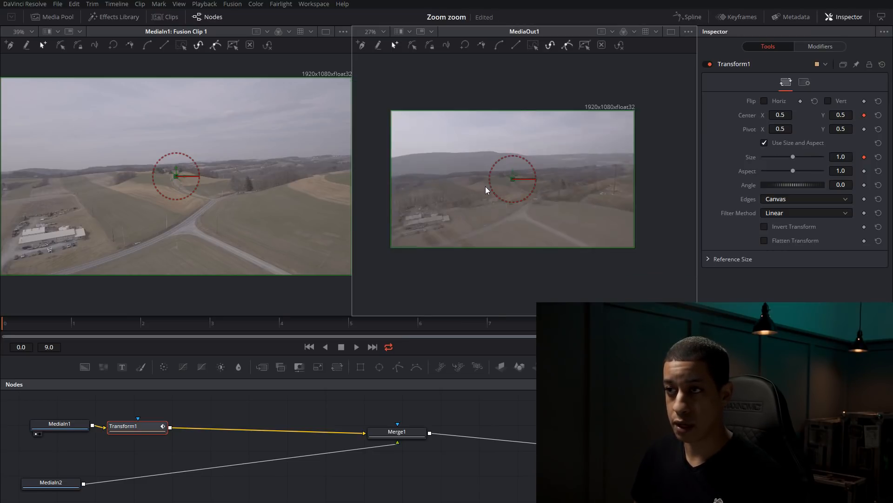
pyautogui.click(348, 325)
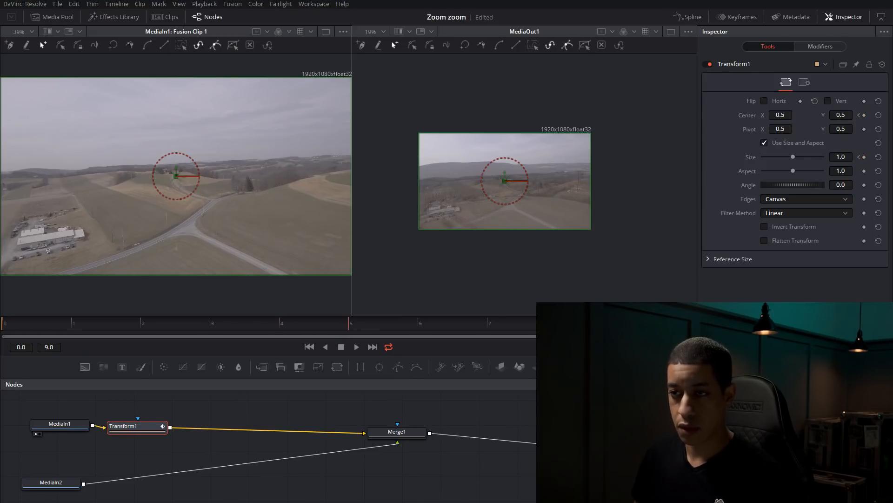
pyautogui.moveTo(793, 157); pyautogui.dragTo(816, 157)
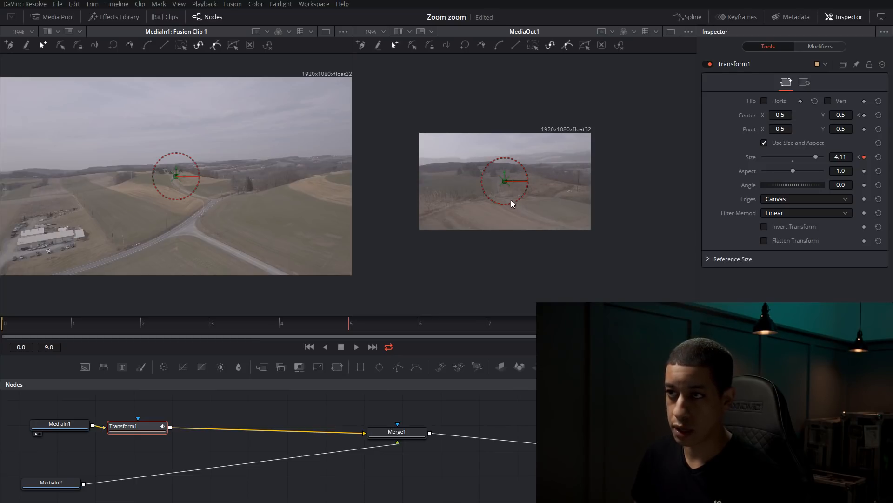
pyautogui.moveTo(506, 187); pyautogui.dragTo(454, 197)
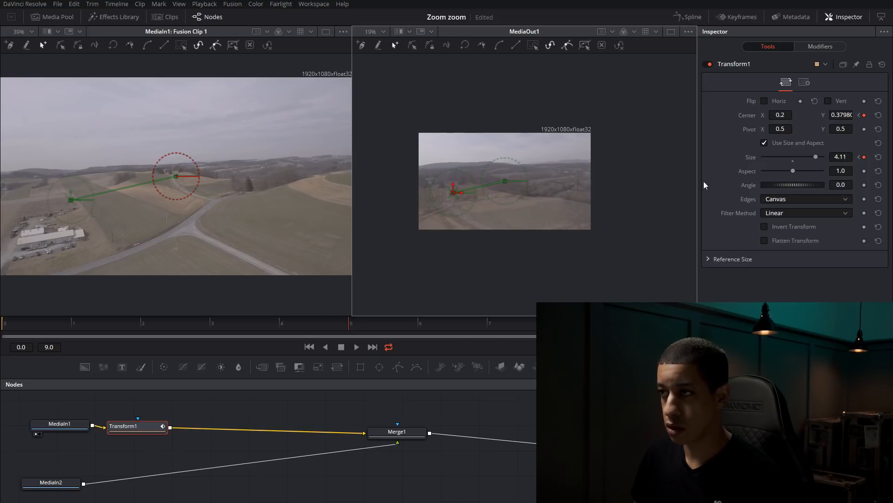
# - Raise Transform1's Size past the 5.0 slider limit at frame 5 by entering 15, and increase it to 17.0
pyautogui.moveTo(816, 158); pyautogui.dragTo(822, 160)
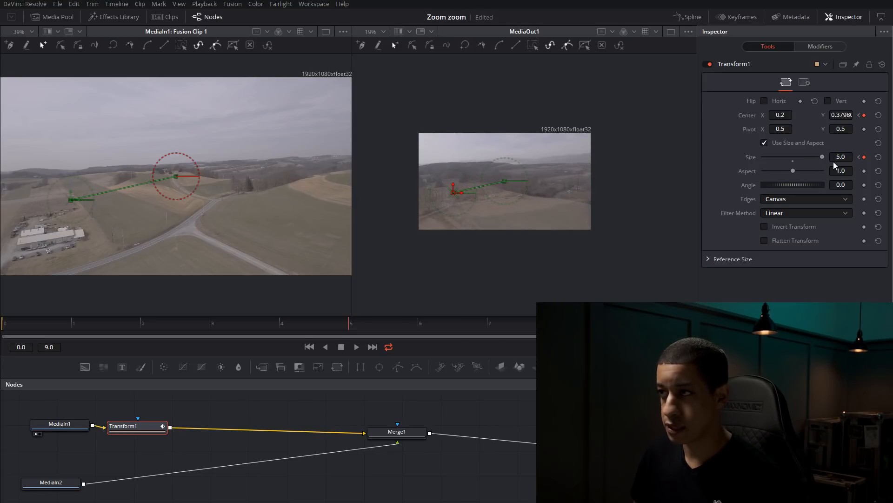
pyautogui.click(845, 157)
pyautogui.moveTo(824, 158); pyautogui.dragTo(831, 159)
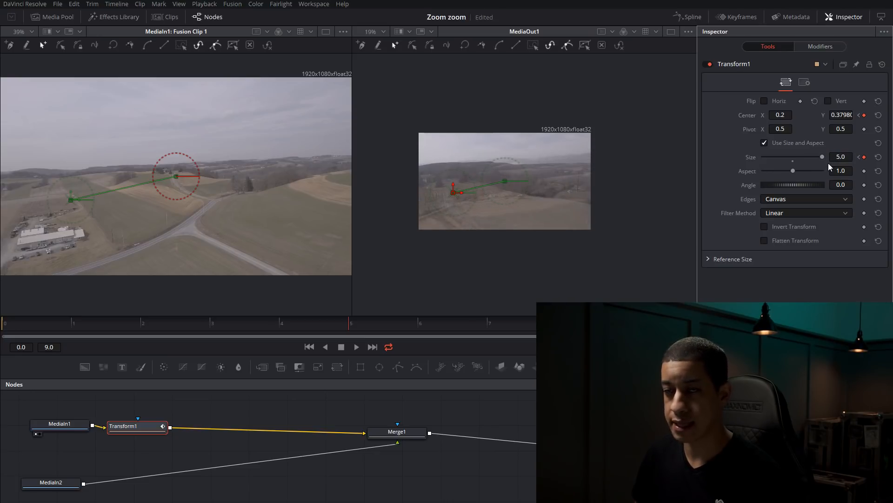
pyautogui.click(848, 158)
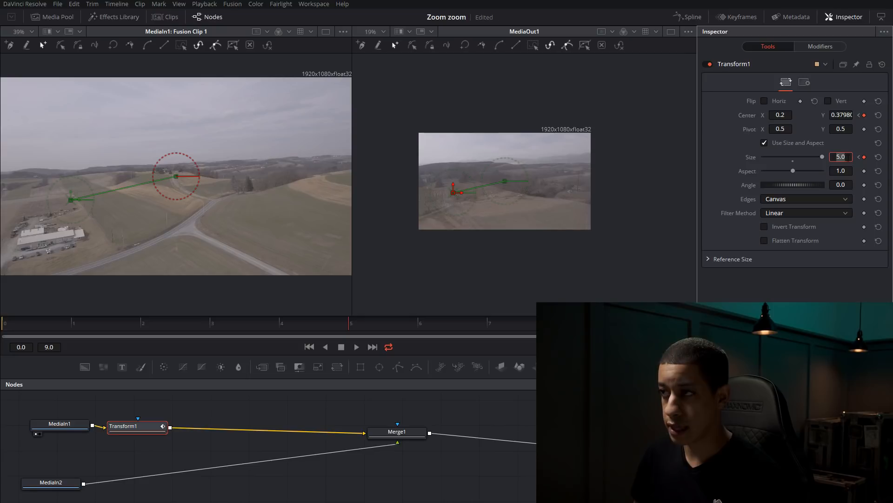
pyautogui.write('15')
pyautogui.press('Tab')
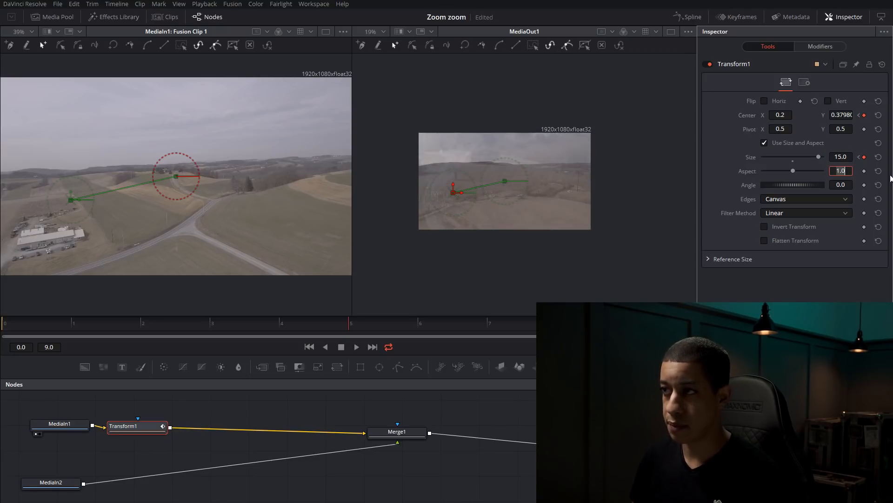
pyautogui.moveTo(814, 155); pyautogui.dragTo(827, 158)
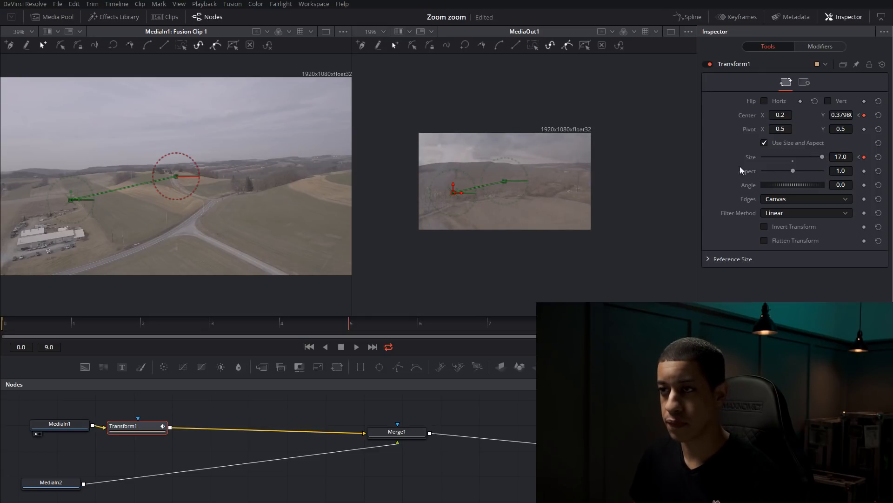
# - Adjust Transform1 at frame 5 through Size 9.1 to Size 17.0, with its Center at about X -0.70, Y -0.54
pyautogui.moveTo(822, 156); pyautogui.dragTo(807, 161)
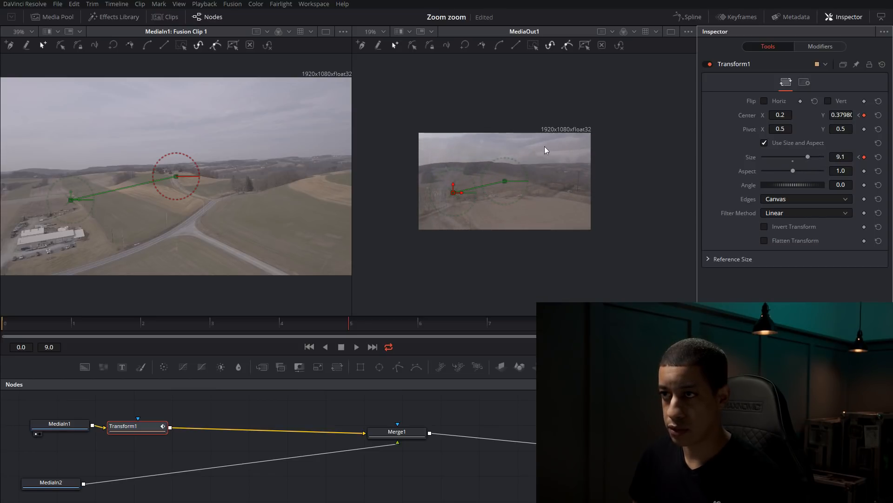
pyautogui.moveTo(454, 195); pyautogui.dragTo(400, 230)
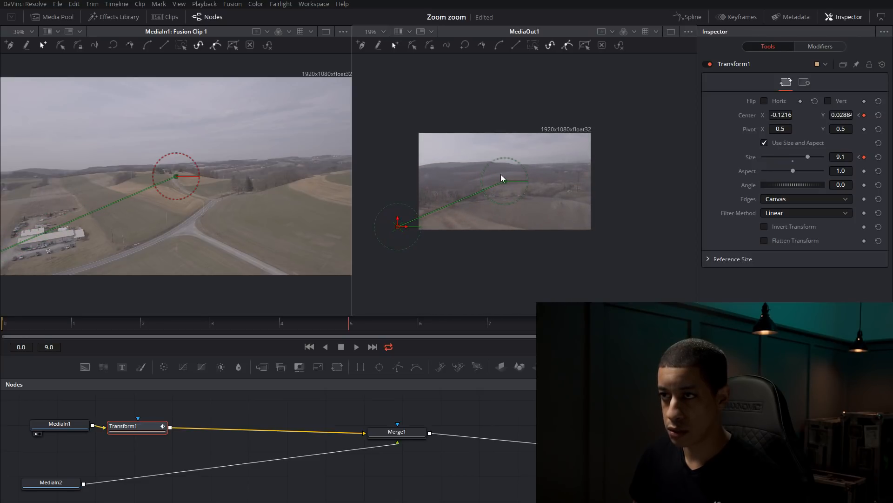
pyautogui.moveTo(815, 160); pyautogui.dragTo(826, 158)
pyautogui.moveTo(401, 225); pyautogui.dragTo(298, 283)
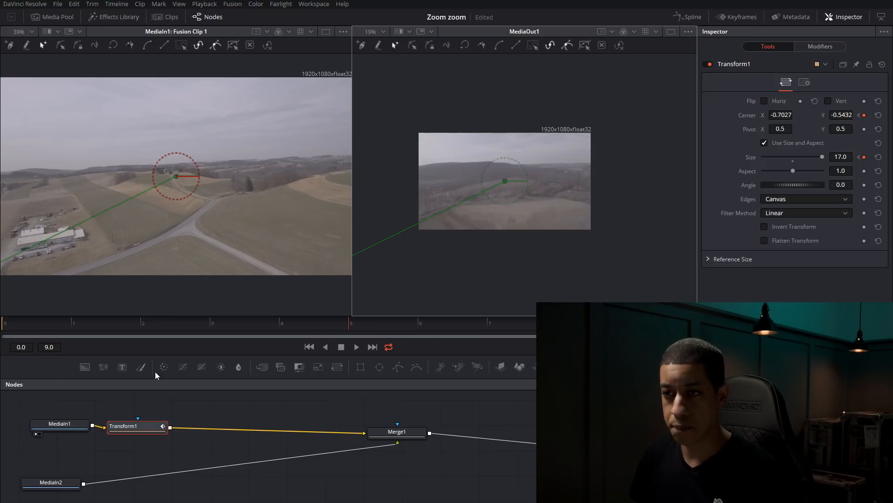
# - Insert a Transform node between MediaIn2 and Merge1
pyautogui.moveTo(346, 328)
pyautogui.mouseDown()
pyautogui.moveTo(310, 333)
pyautogui.moveTo(351, 330)
pyautogui.mouseUp()
pyautogui.moveTo(52, 482); pyautogui.dragTo(60, 478)
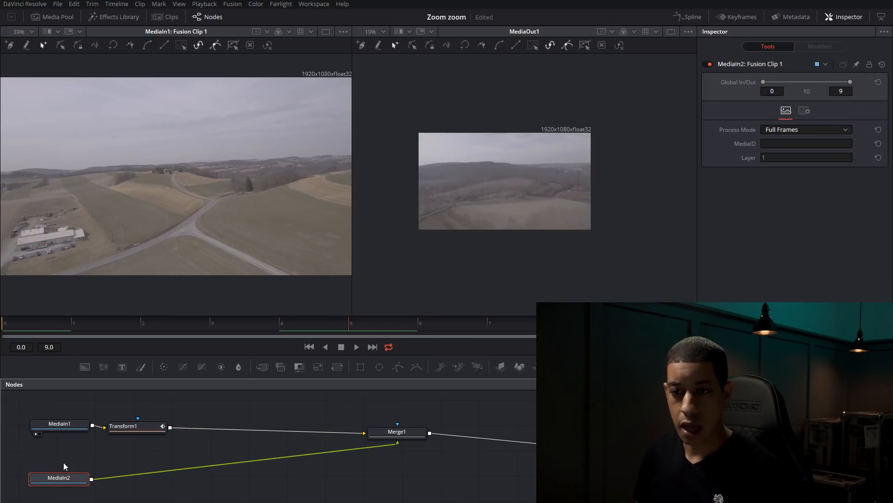
pyautogui.hotkey('shift', 'space')
pyautogui.write('tran')
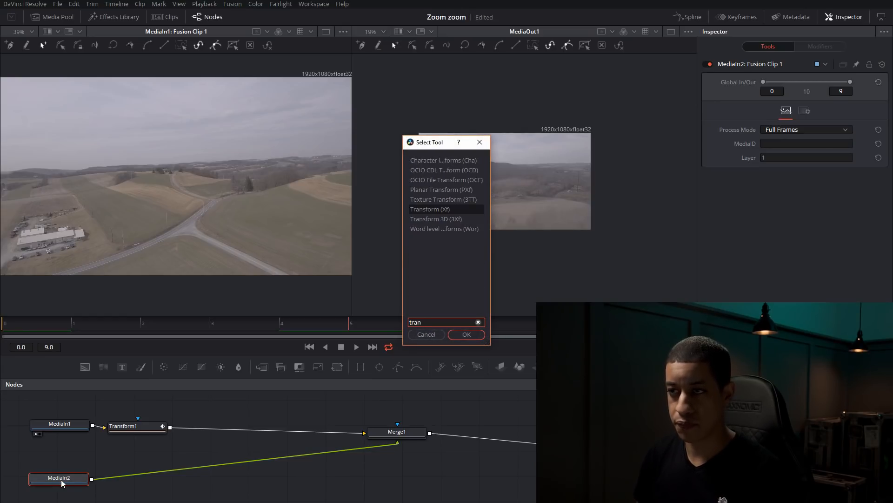
pyautogui.press('Return')
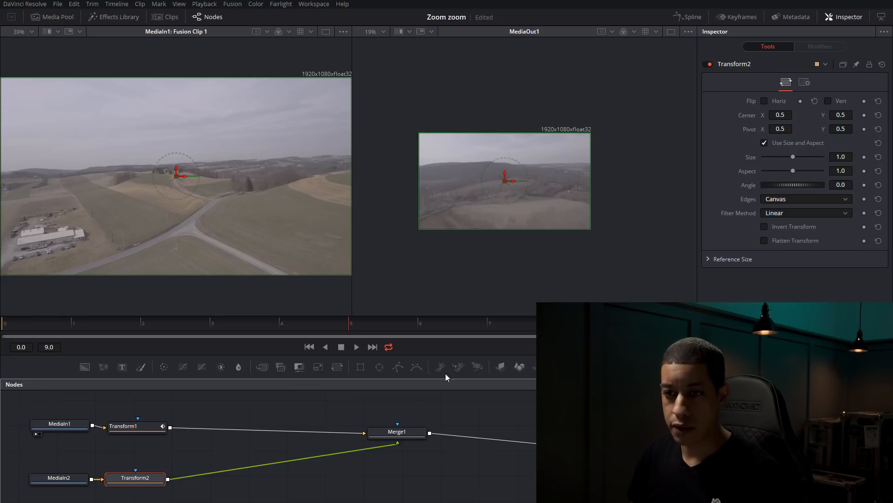
# - Keyframe Transform2's Size at 1.25 on frame 5 and at 1.0 on frame 9
pyautogui.click(137, 429)
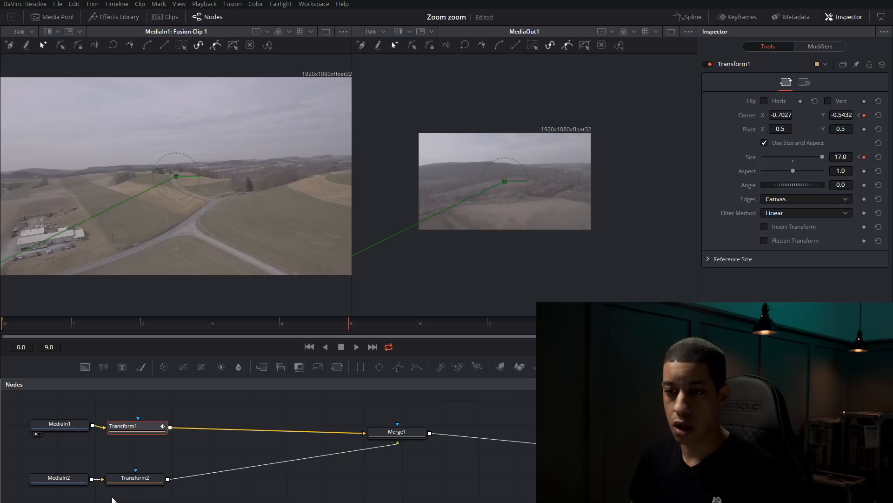
pyautogui.click(146, 478)
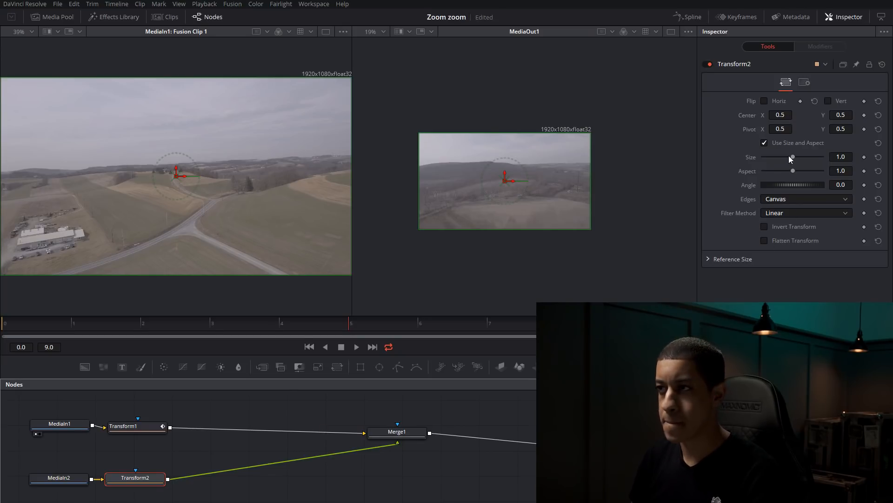
pyautogui.moveTo(792, 158); pyautogui.dragTo(795, 157)
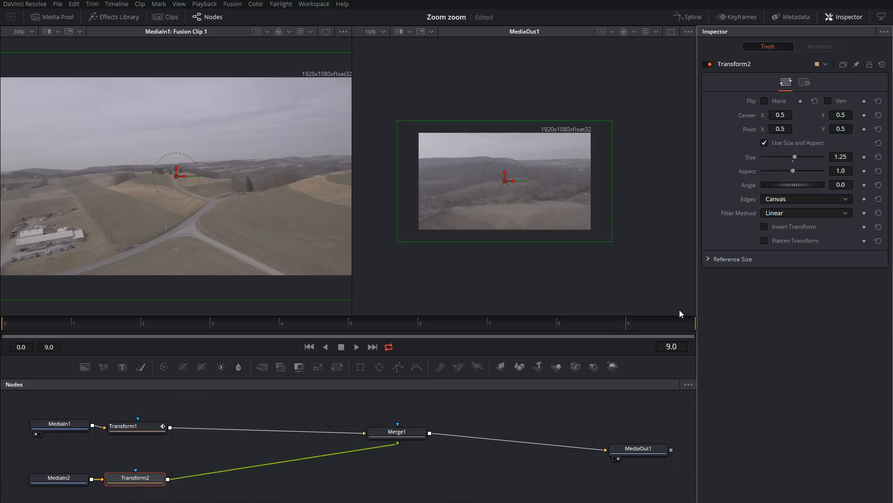
pyautogui.moveTo(379, 322); pyautogui.dragTo(351, 324)
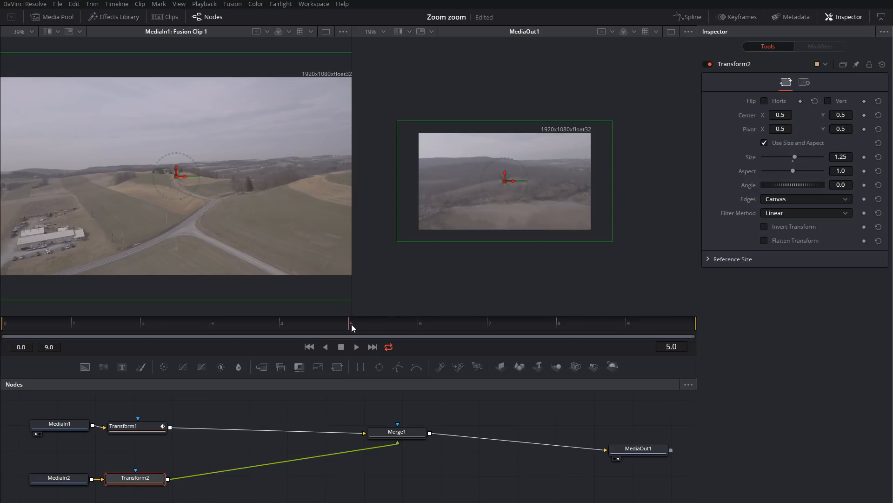
pyautogui.click(864, 158)
pyautogui.click(627, 323)
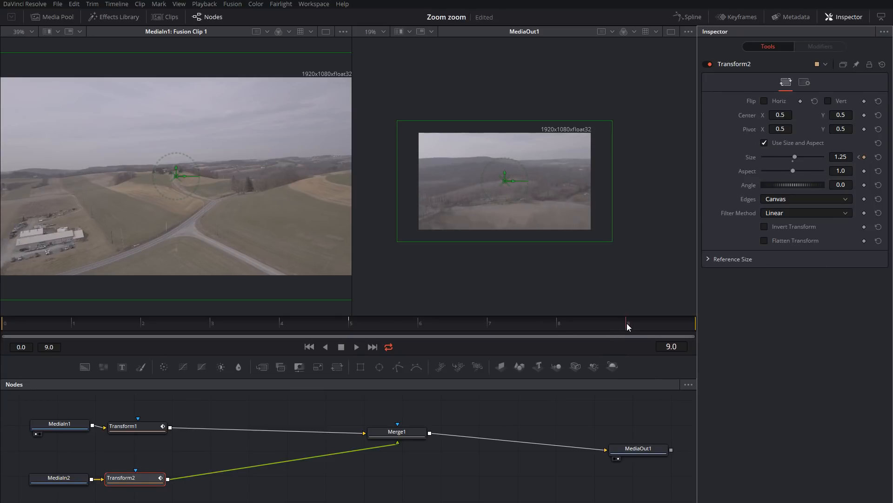
pyautogui.doubleClick(794, 161)
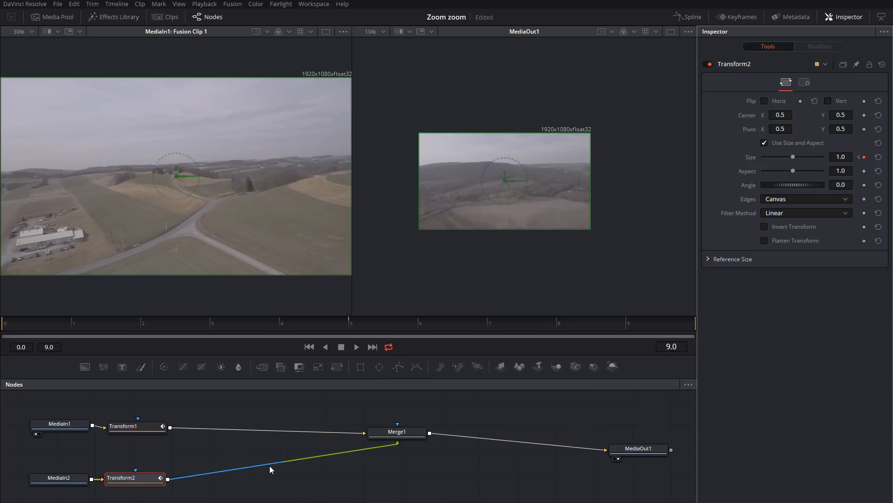
# - Set Merge1's Blend to 1.0
pyautogui.click(397, 432)
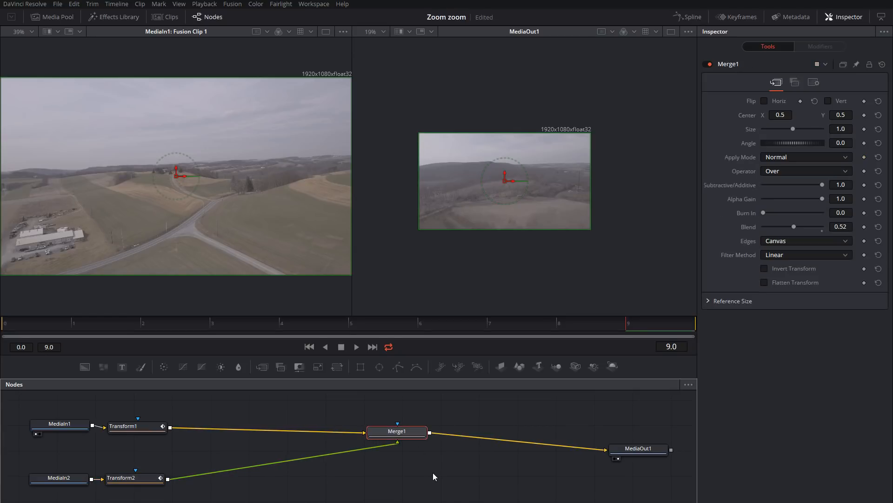
pyautogui.moveTo(398, 434); pyautogui.dragTo(395, 439)
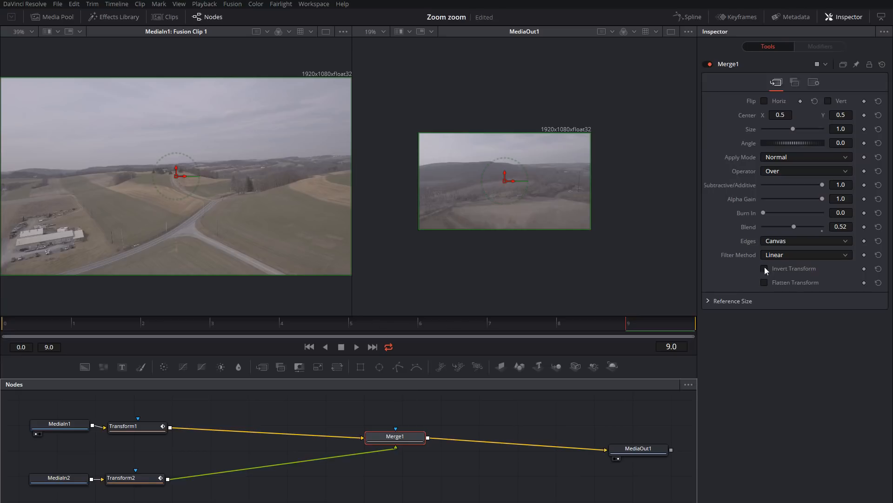
pyautogui.moveTo(792, 225); pyautogui.dragTo(838, 231)
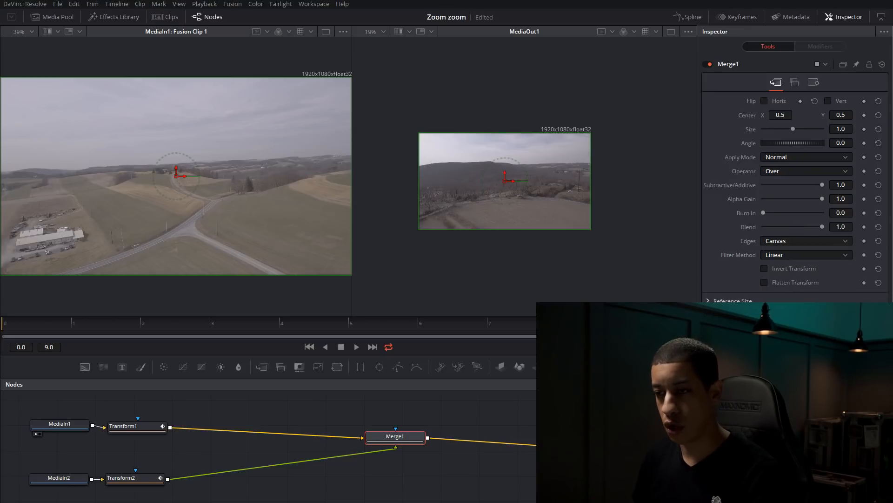
# - Add an unconnected Dissolve (DX) node below Merge1
pyautogui.hotkey('shift', 'space')
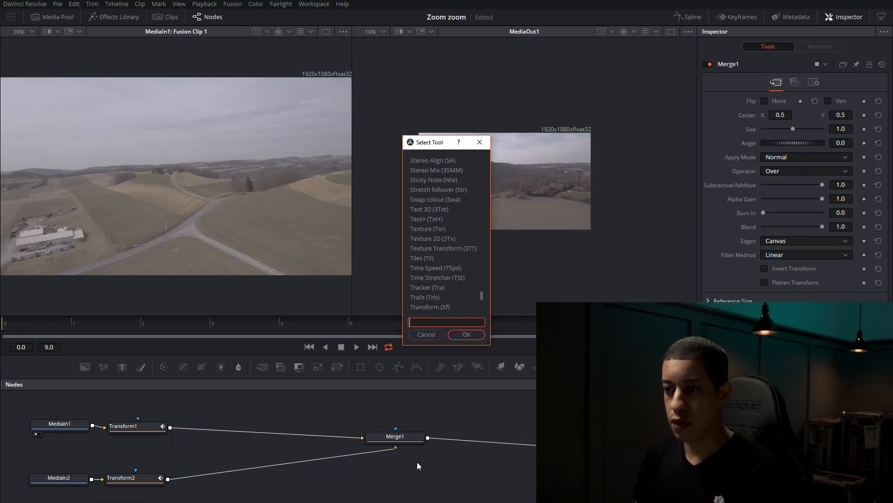
pyautogui.write('dis')
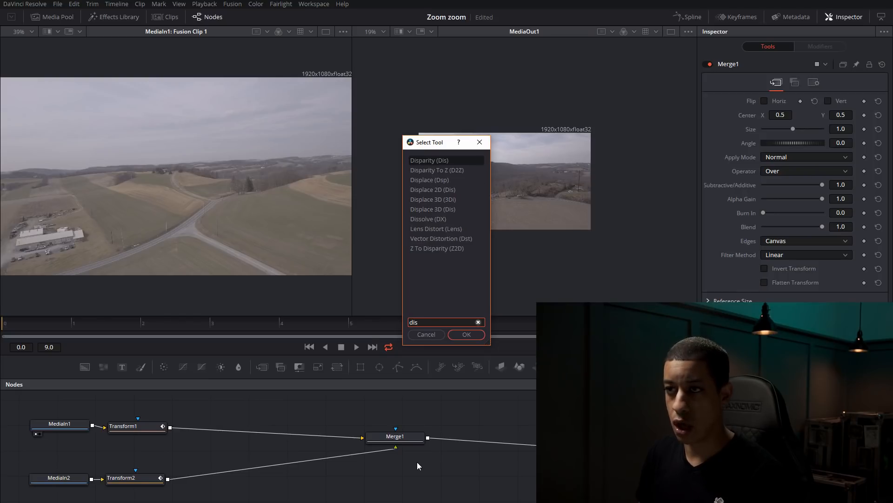
pyautogui.press('Down')
pyautogui.press('Down')
pyautogui.press('Down')
pyautogui.press('Down')
pyautogui.press('Down')
pyautogui.press('Down')
pyautogui.press('Return')
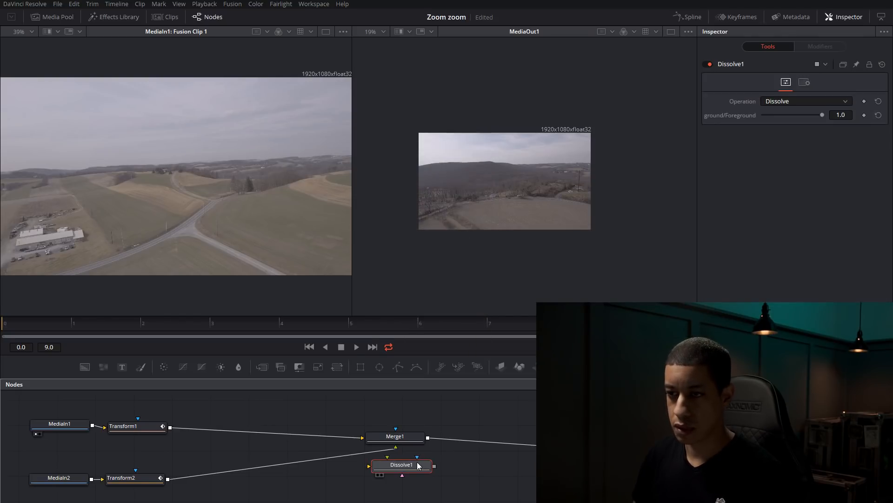
# - Move Merge1 farther above the Dissolve node and try out its Blend setting
pyautogui.moveTo(404, 439); pyautogui.dragTo(398, 432)
pyautogui.click(406, 469)
pyautogui.click(401, 436)
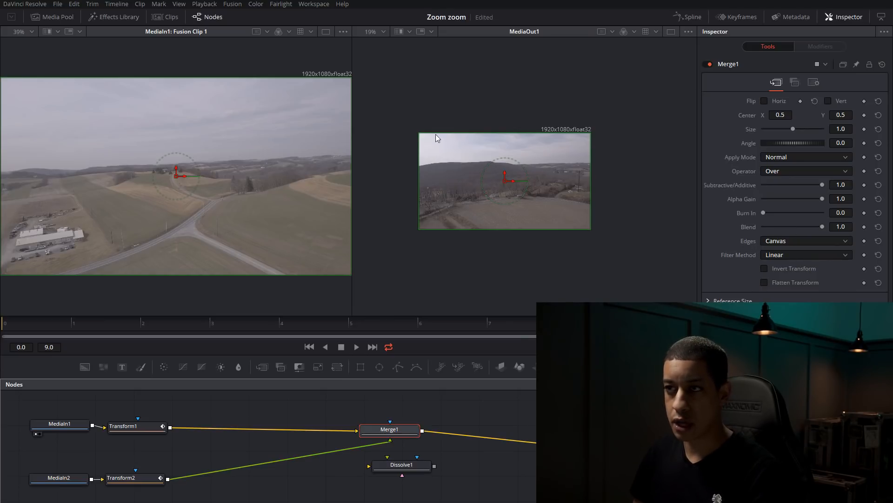
pyautogui.moveTo(826, 225); pyautogui.dragTo(846, 224)
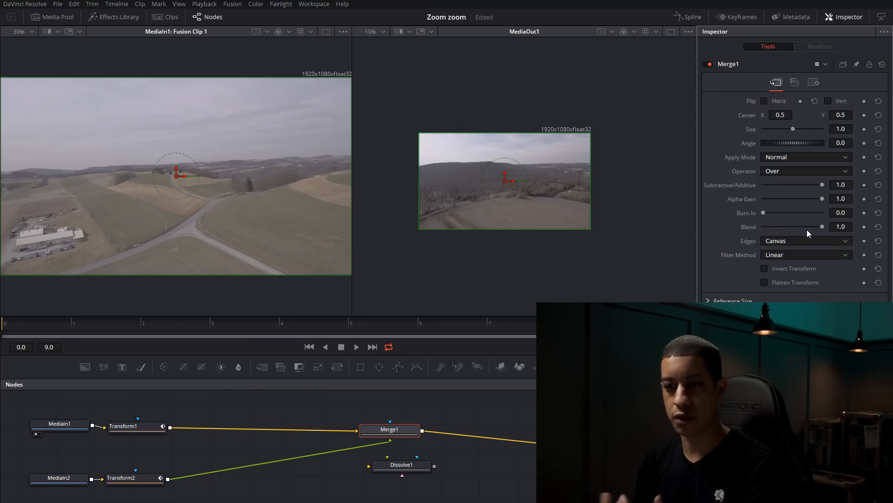
# - Set Dissolve1's Background/Foreground to 0.5, keeping its Operation as Dissolve
pyautogui.click(411, 470)
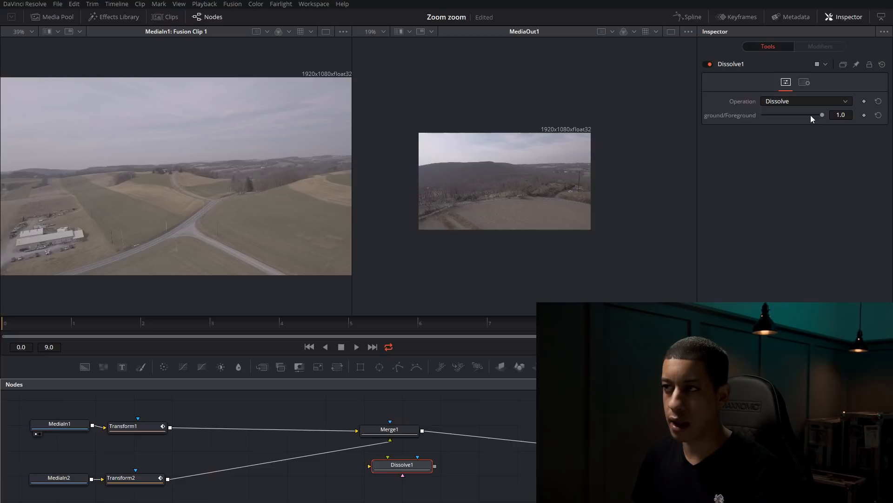
pyautogui.click(810, 102)
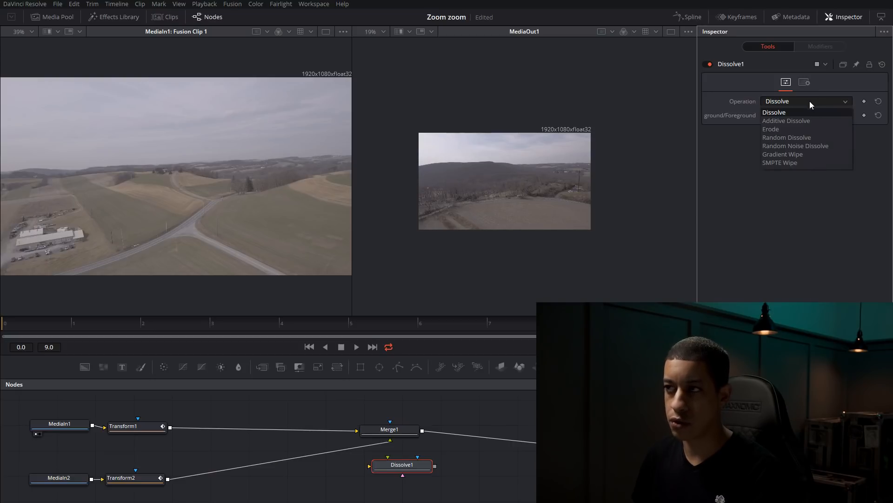
pyautogui.click(790, 245)
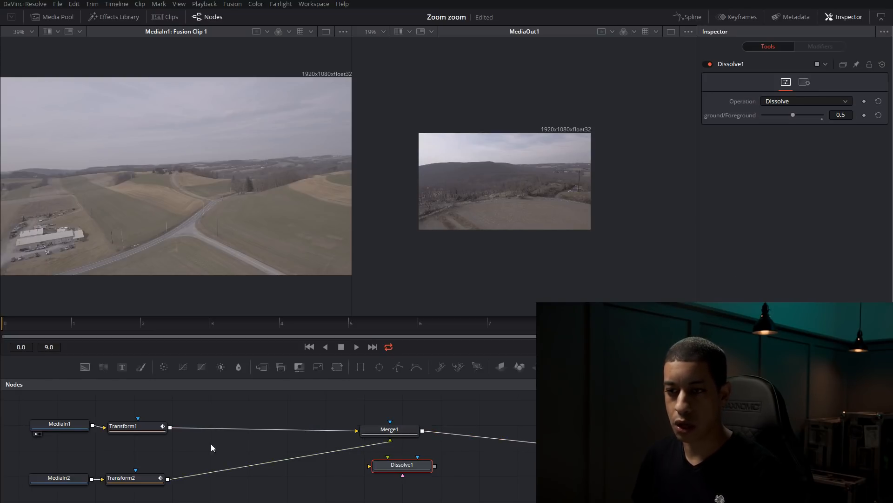
# - Replace Merge1 with Dissolve1 by wiring Transform1 and Transform2 through it into MediaOut1 and deleting Merge1
pyautogui.moveTo(170, 427); pyautogui.dragTo(370, 465)
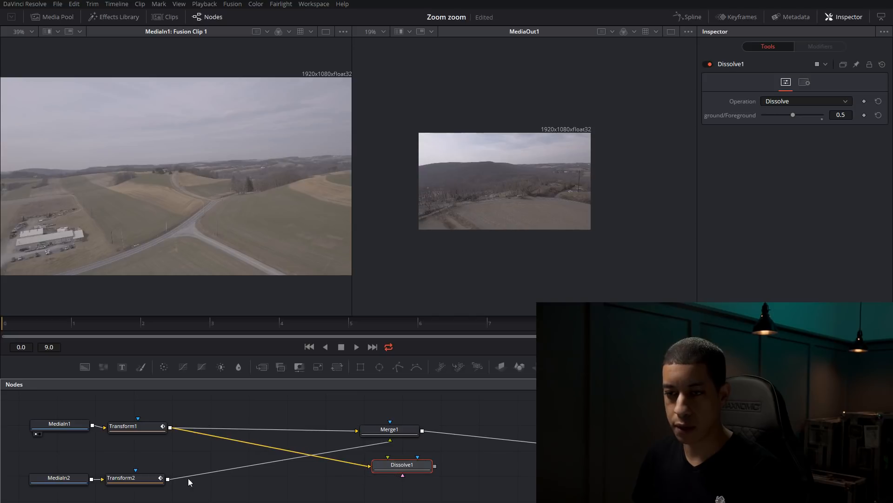
pyautogui.moveTo(168, 479); pyautogui.dragTo(604, 448)
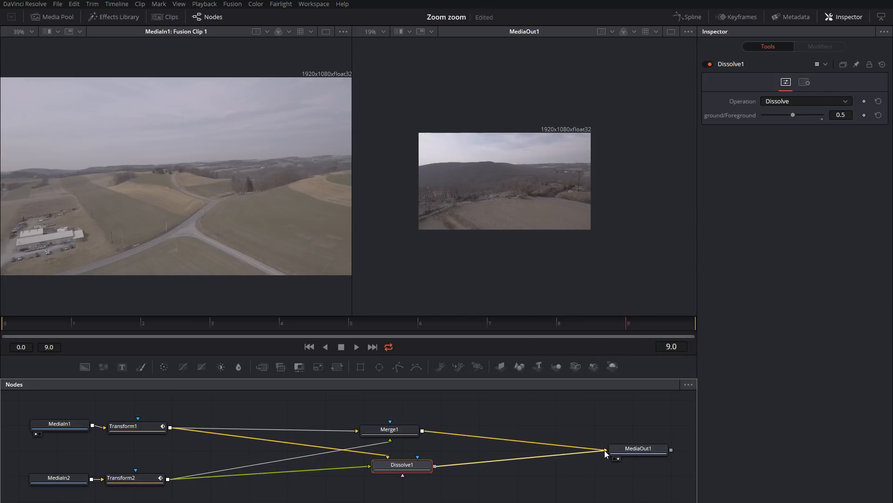
pyautogui.click(410, 429)
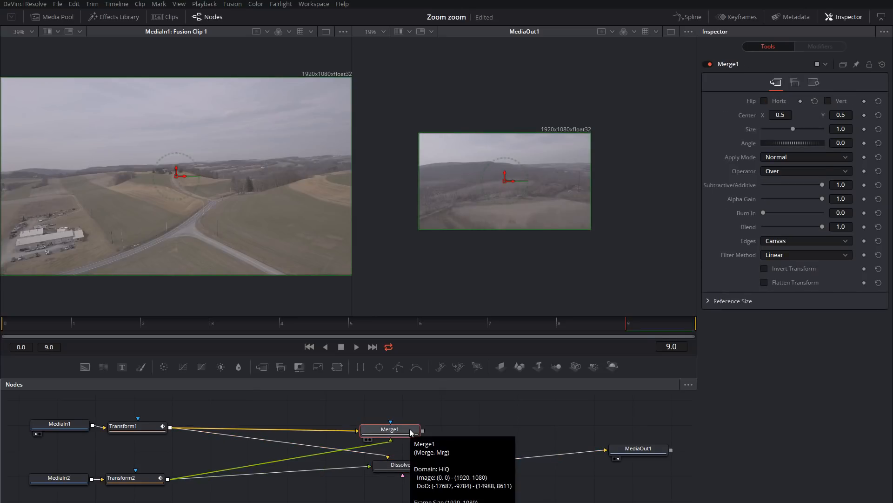
pyautogui.press('Delete')
pyautogui.moveTo(409, 467); pyautogui.dragTo(386, 446)
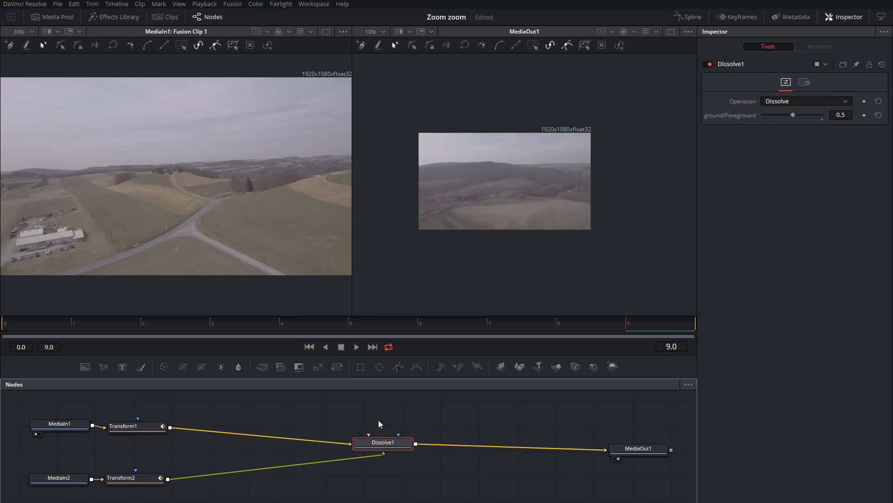
# - Keyframe Dissolve1's Background/Foreground at 1.0 on frame 5 and at 0.0 on frame 4
pyautogui.moveTo(353, 328); pyautogui.dragTo(285, 327)
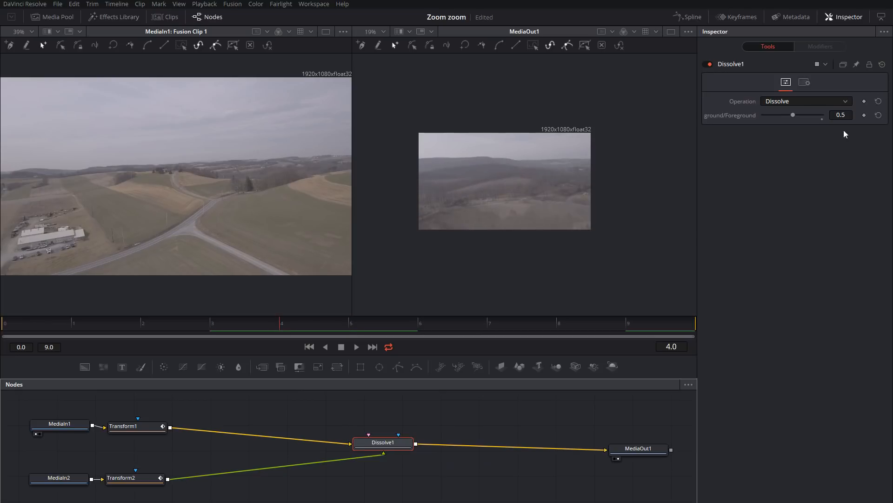
pyautogui.click(823, 118)
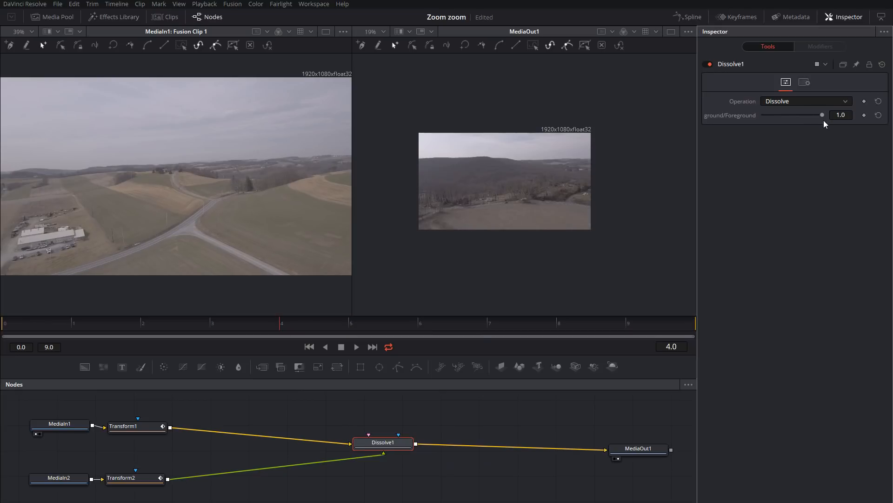
pyautogui.click(350, 326)
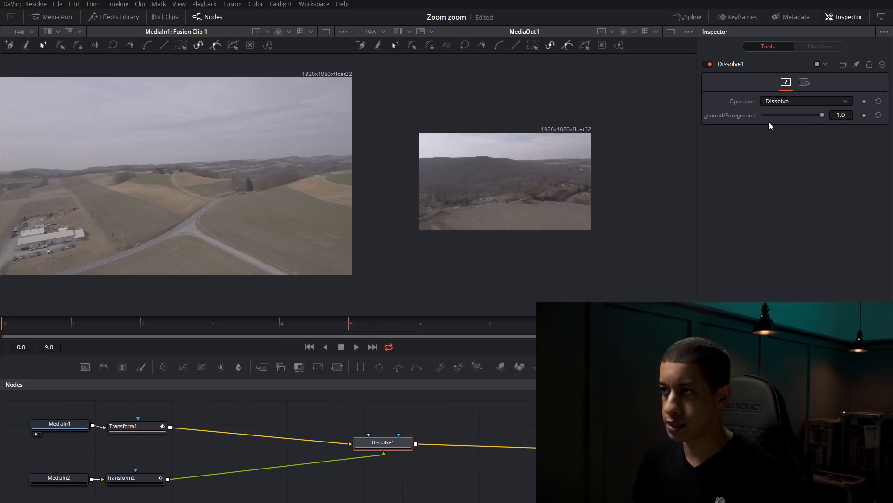
pyautogui.click(864, 116)
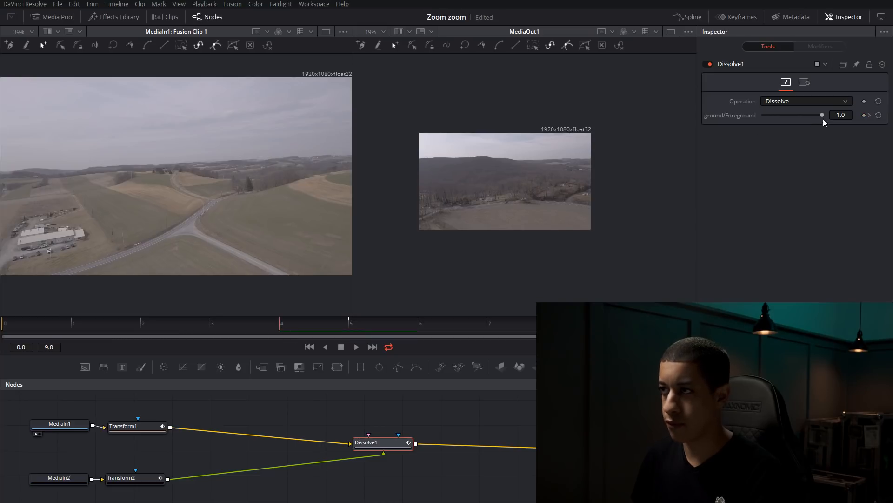
pyautogui.moveTo(823, 115); pyautogui.dragTo(738, 112)
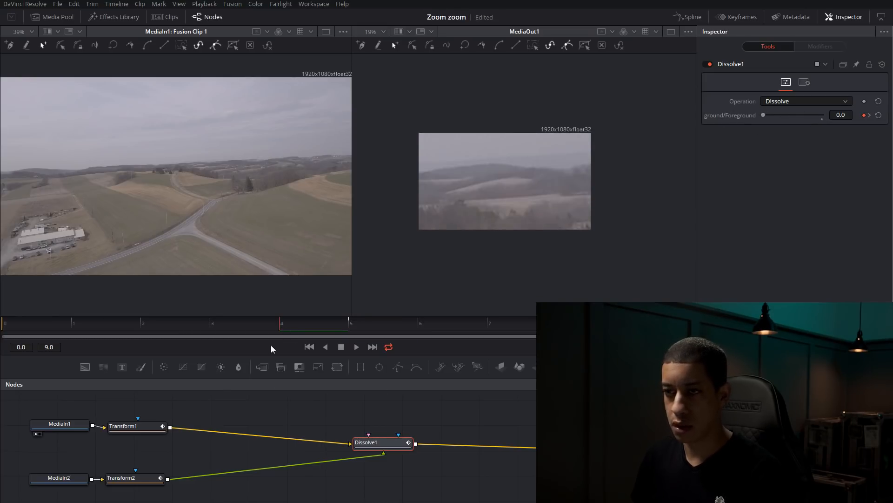
# - Scrub through the frames after the dissolve and play back the composition to check the transition
pyautogui.moveTo(282, 327); pyautogui.dragTo(372, 326)
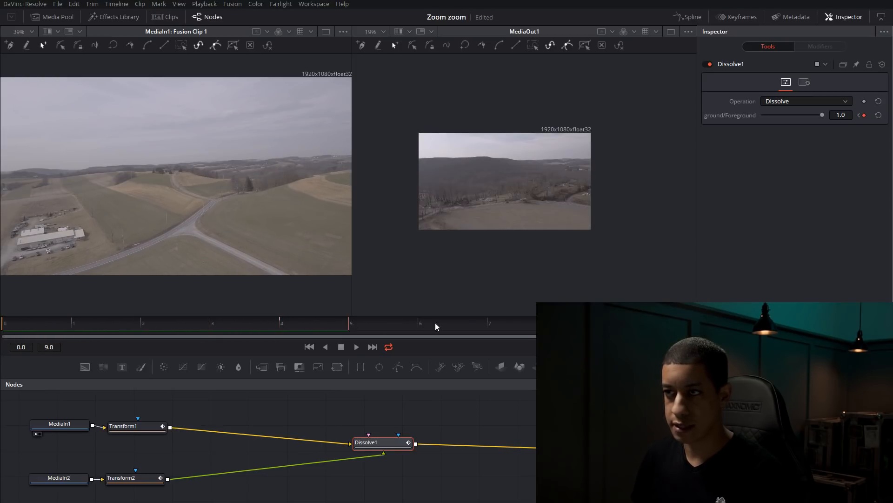
pyautogui.moveTo(436, 326); pyautogui.dragTo(557, 327)
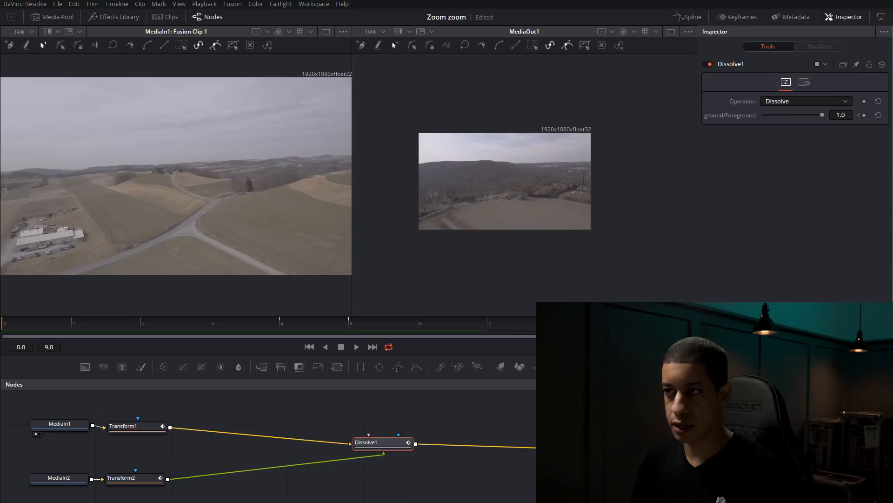
pyautogui.moveTo(600, 449); pyautogui.dragTo(601, 438)
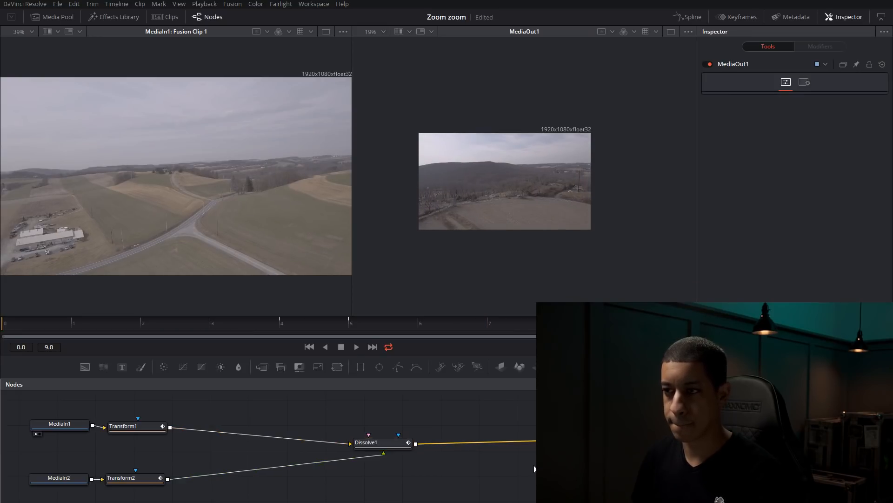
pyautogui.click(398, 447)
pyautogui.click(356, 347)
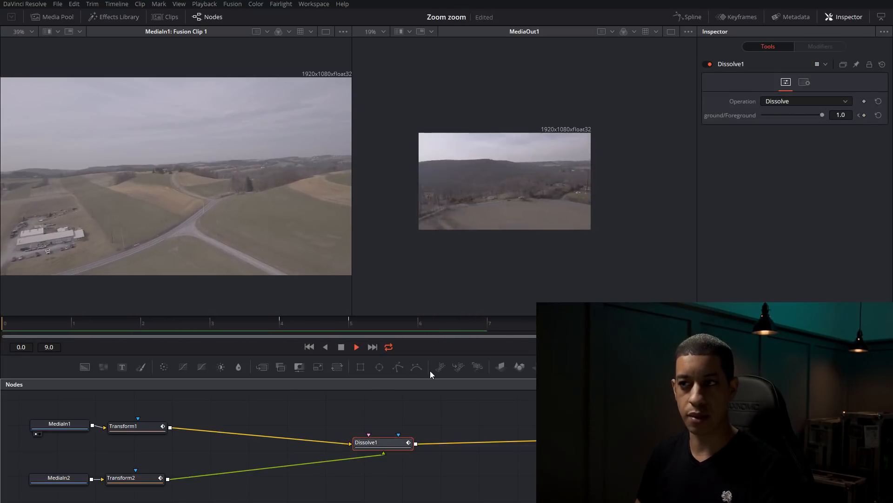
pyautogui.click(356, 347)
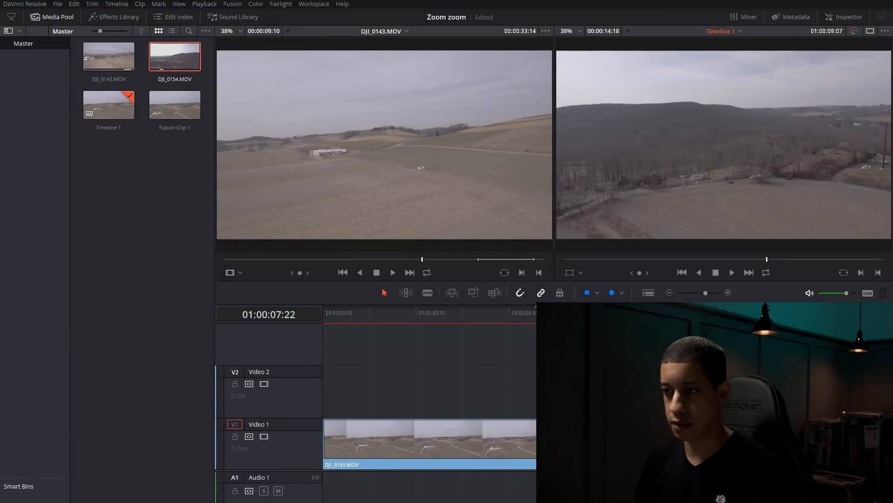
# - On the edit timeline, ripple-trim the start of the first DJI_0143.MOV clip to shortly before the Fusion clip
pyautogui.moveTo(539, 313); pyautogui.dragTo(544, 312)
pyautogui.click(473, 440)
pyautogui.hotkey('ctrl', 'shift', '[')
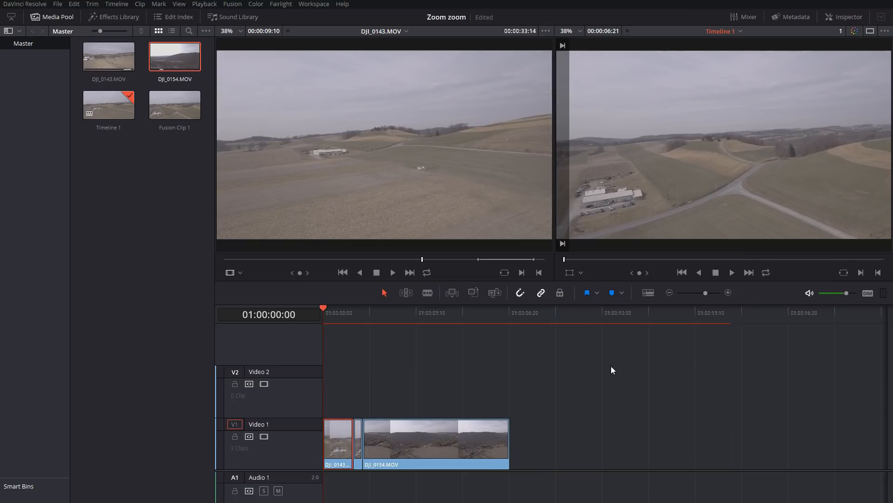
# - Trim the end of the last DJI_0154.MOV clip to 01:00:02:28 and return the playhead to the timeline start
pyautogui.moveTo(390, 313); pyautogui.dragTo(405, 313)
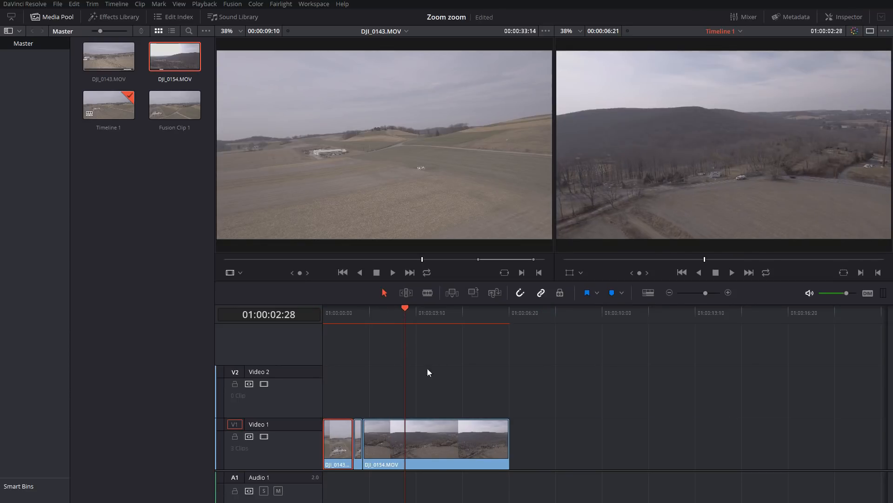
pyautogui.click(444, 448)
pyautogui.hotkey('ctrl', 'shift', ']')
pyautogui.click(362, 309)
pyautogui.press('Home')
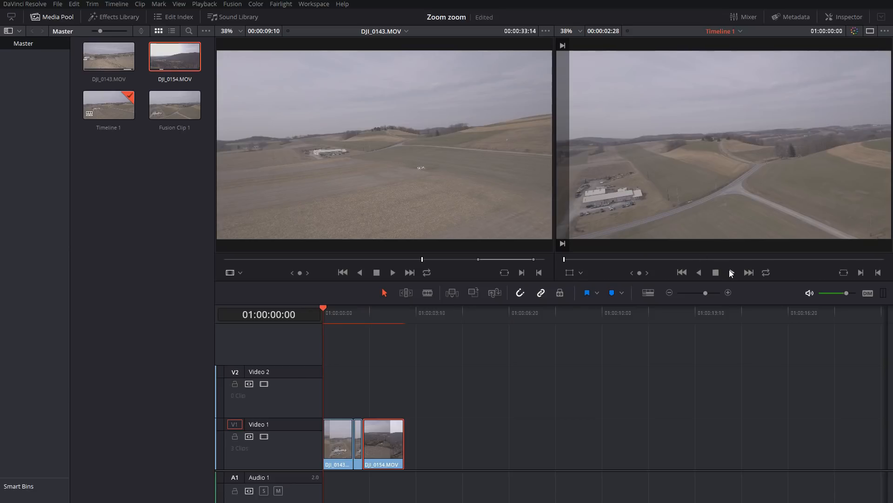
# - Play the timeline full screen with looping turned on to review the zoom transition
pyautogui.hotkey('ctrl', 'f')
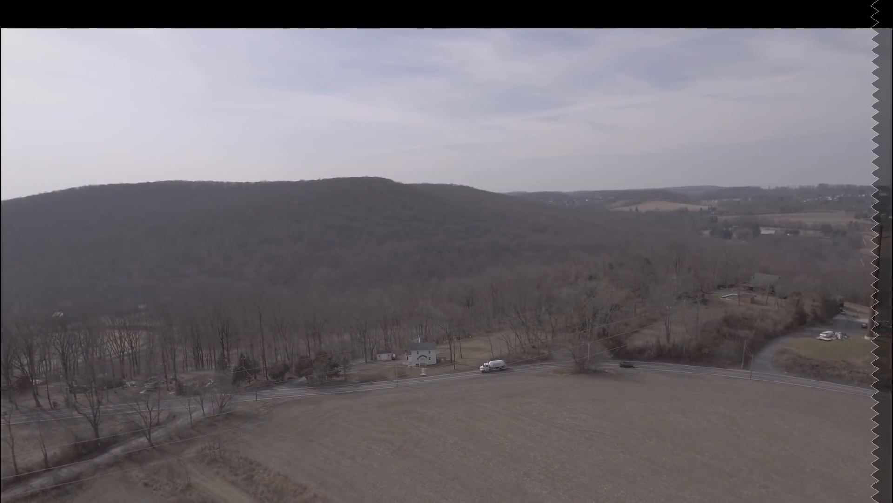
pyautogui.hotkey('ctrl', '/')
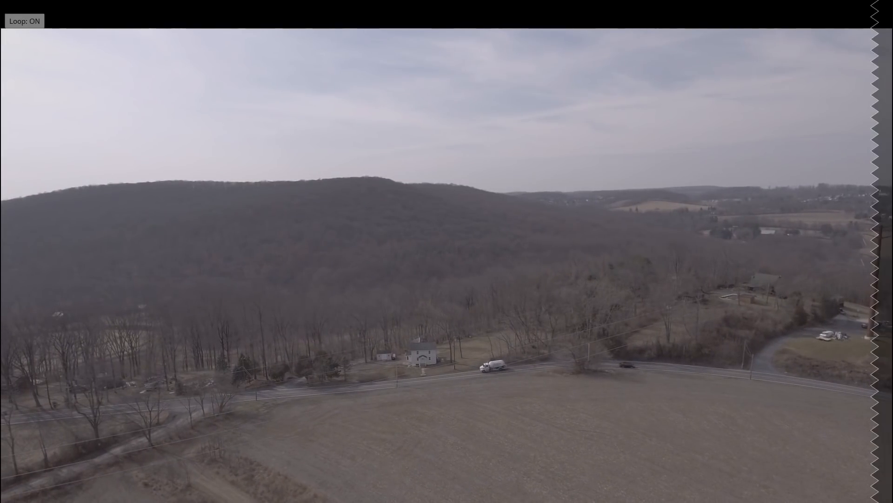
pyautogui.press('Escape')
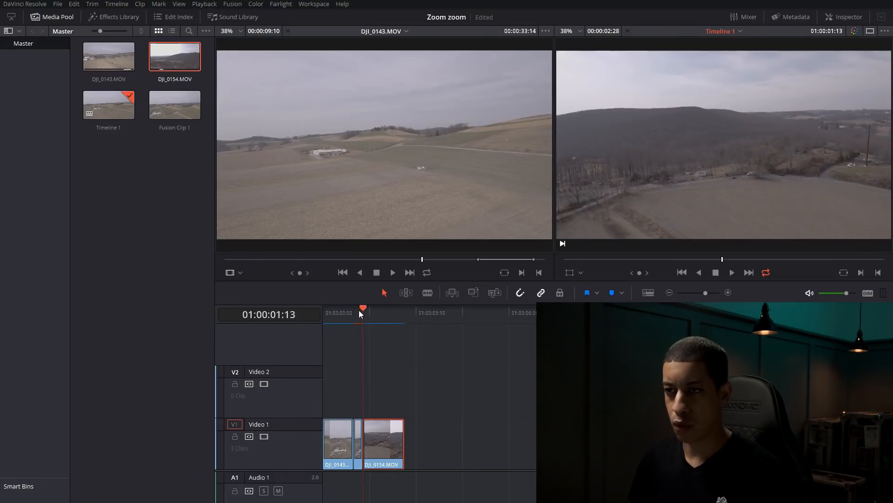
# - Open the Fusion clip's composition and enable Motion Blur on Transform1 with Quality 10
pyautogui.moveTo(360, 310); pyautogui.dragTo(357, 311)
pyautogui.hotkey('shift', '5')
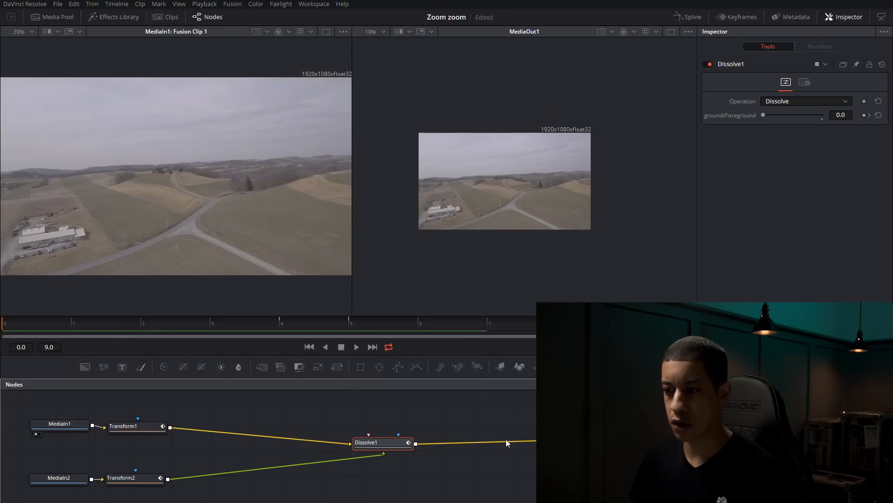
pyautogui.click(138, 431)
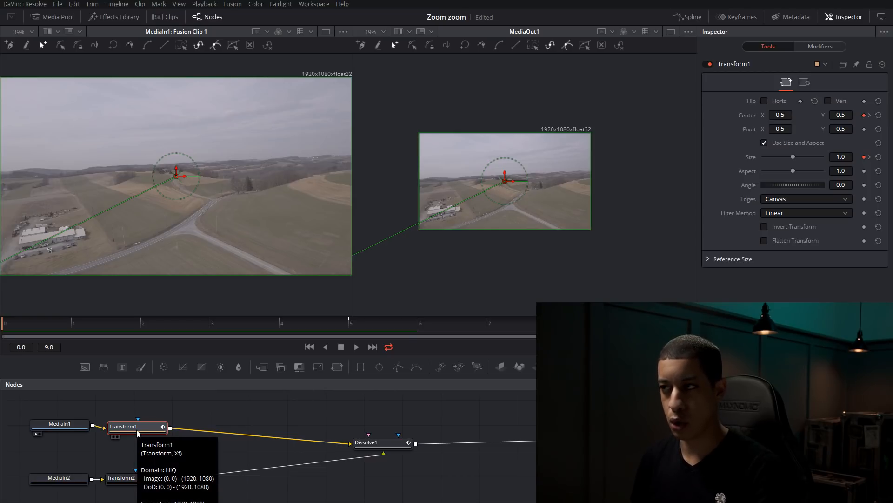
pyautogui.click(805, 83)
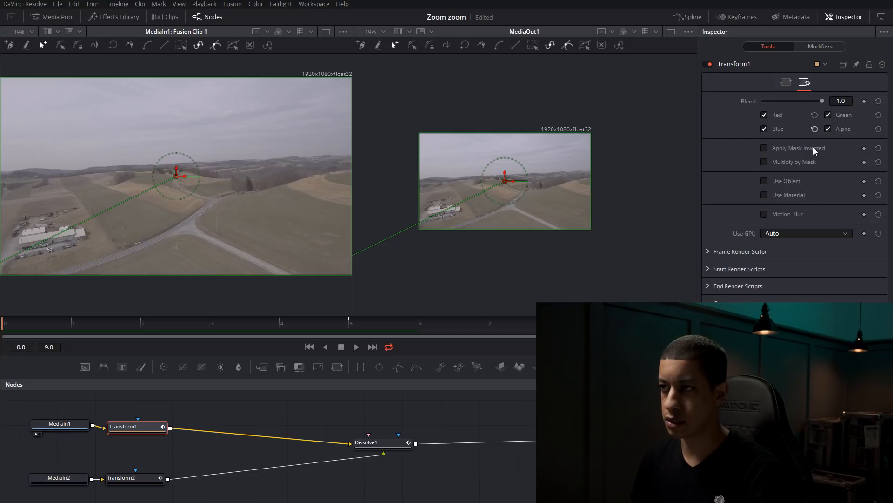
pyautogui.click(766, 213)
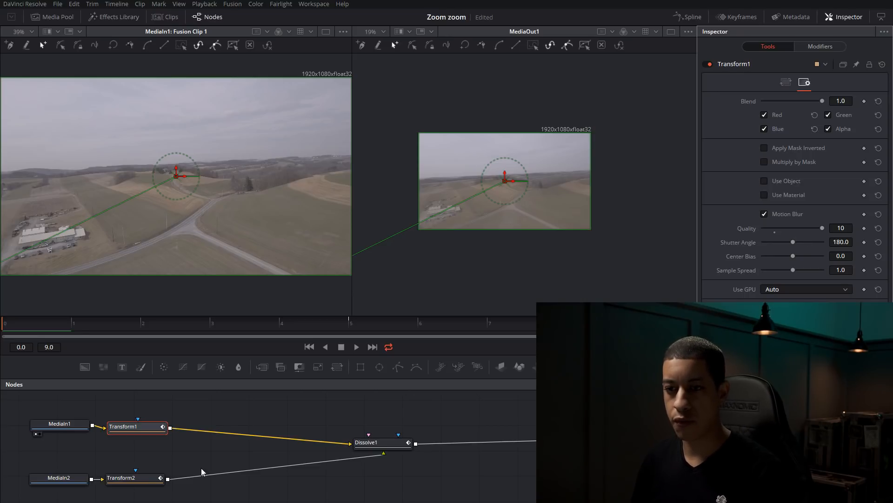
# - Enable Motion Blur on Transform2 with Quality 10 and save the project
pyautogui.click(144, 479)
pyautogui.click(804, 82)
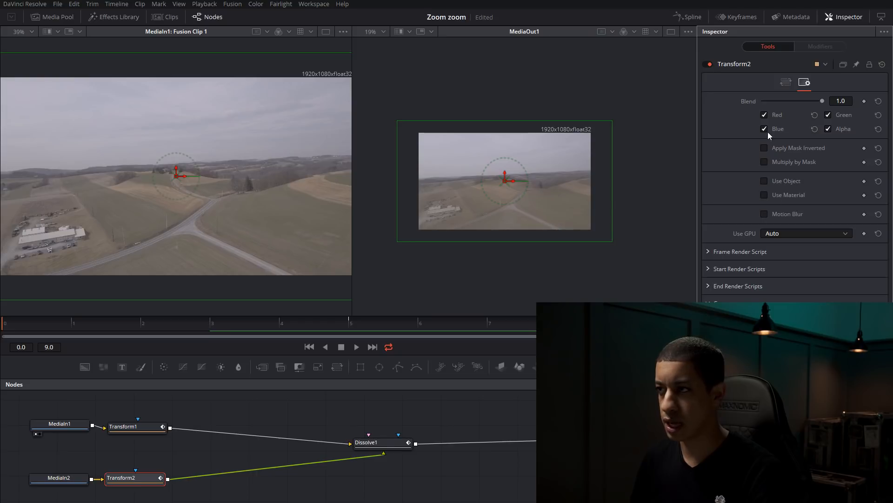
pyautogui.click(764, 214)
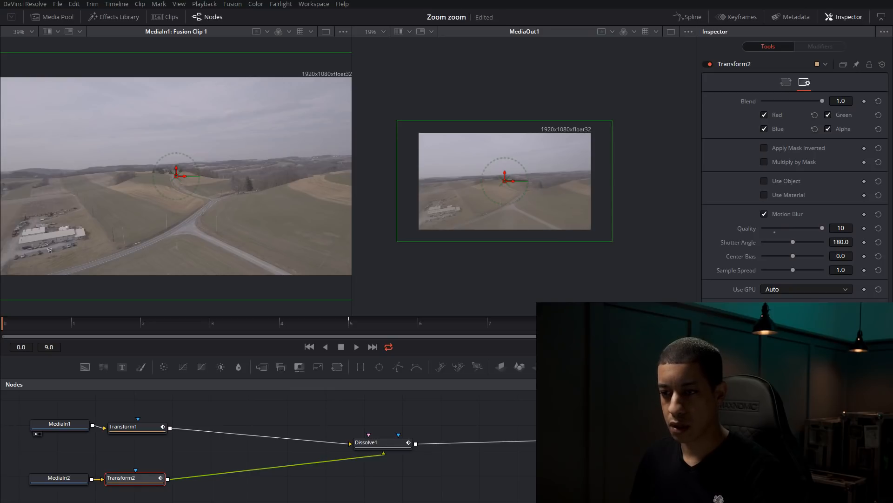
pyautogui.hotkey('ctrl', 's')
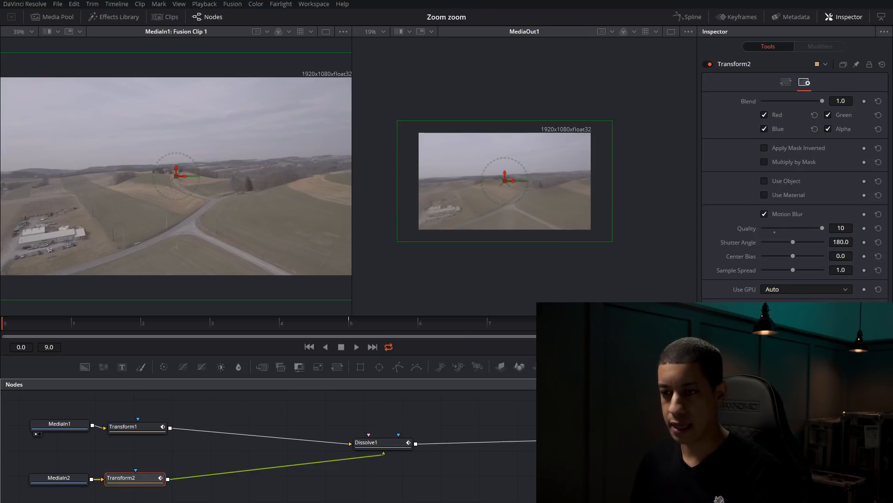
# - Return to the edit timeline and play it full screen from the start to review the motion-blurred transition
pyautogui.hotkey('shift', '4')
pyautogui.moveTo(332, 320); pyautogui.dragTo(312, 311)
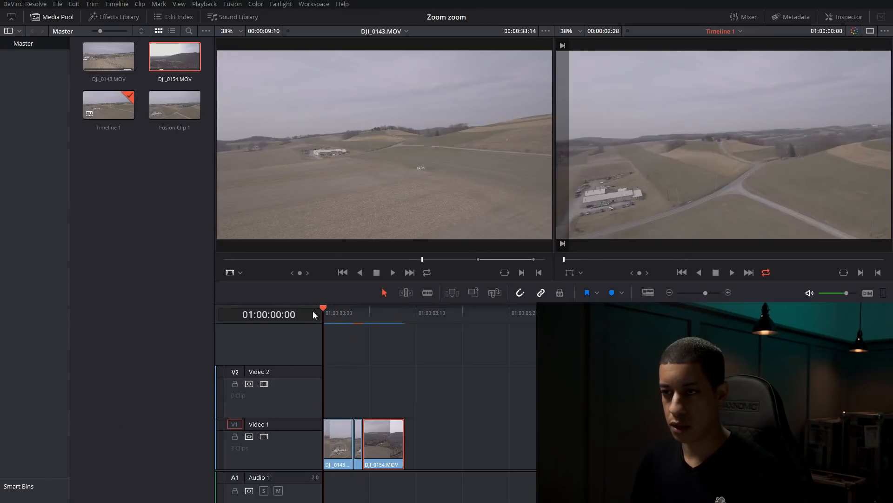
pyautogui.hotkey('ctrl', 'f')
pyautogui.press('space')
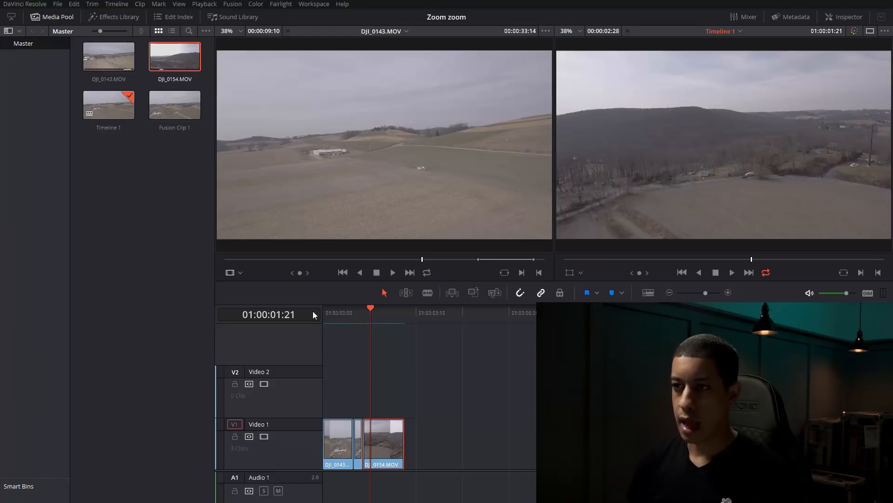
# - In the Fusion clip's composition, insert a Lens Distort node between Dissolve1 and MediaOut1
pyautogui.click(354, 313)
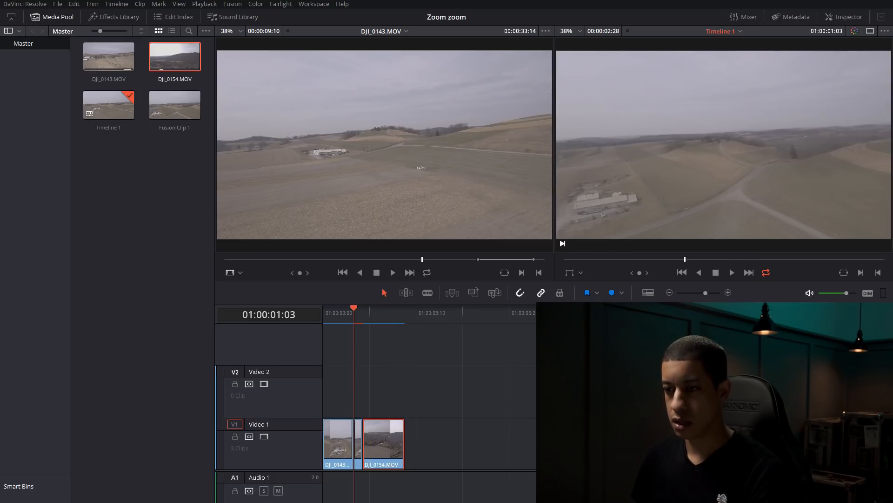
pyautogui.hotkey('shift', '5')
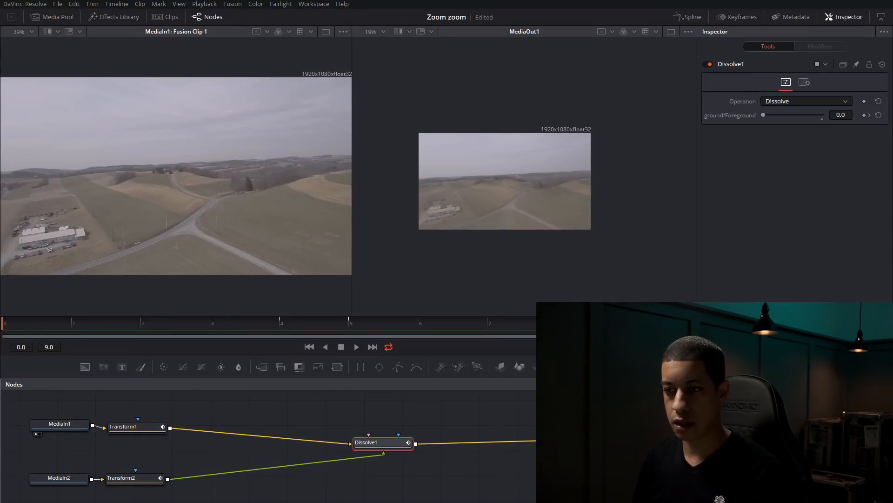
pyautogui.moveTo(390, 449); pyautogui.dragTo(358, 445)
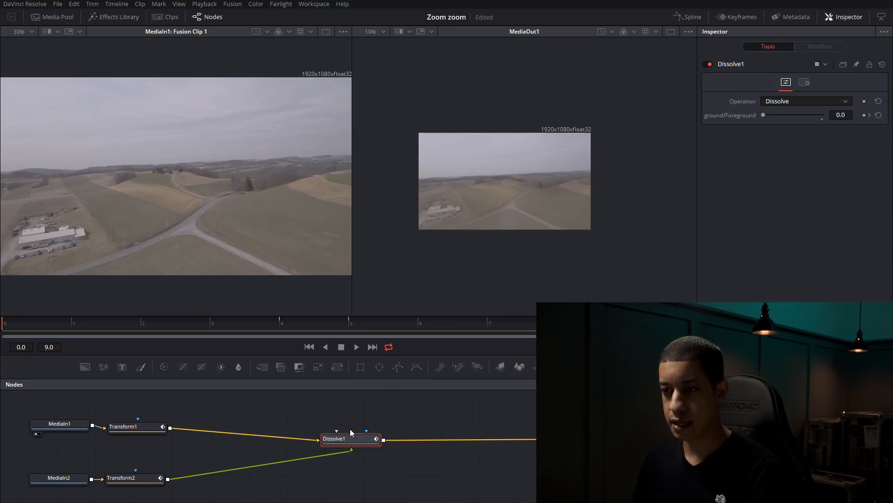
pyautogui.hotkey('shift', 'space')
pyautogui.write('dis')
pyautogui.press('BackSpace')
pyautogui.press('BackSpace')
pyautogui.press('BackSpace')
pyautogui.write('lens')
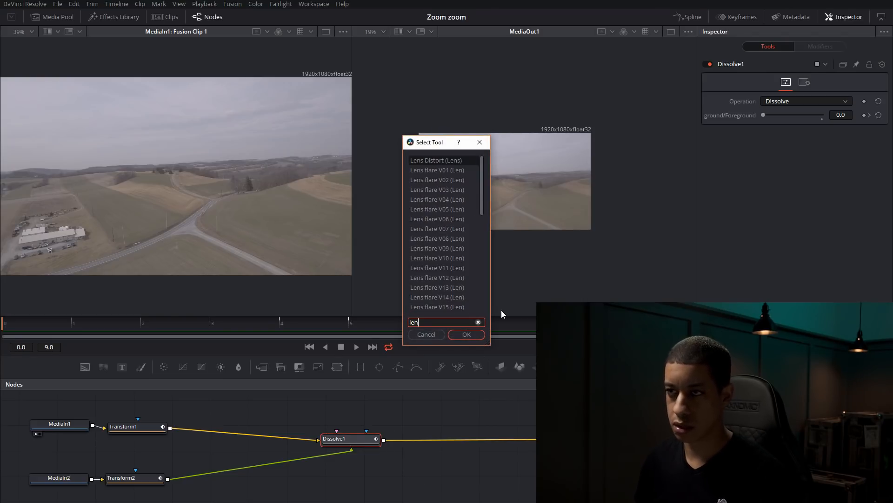
pyautogui.press('Return')
pyautogui.moveTo(445, 442); pyautogui.dragTo(452, 437)
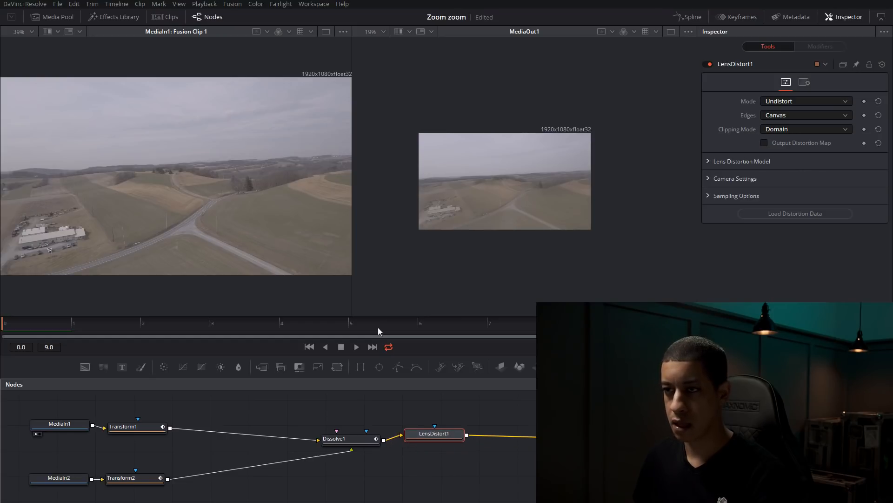
# - Set LensDistort1's Distortion to 0.5 in the Lens Distortion Model and keyframe it on frame 1
pyautogui.click(348, 329)
pyautogui.moveTo(348, 328); pyautogui.dragTo(116, 333)
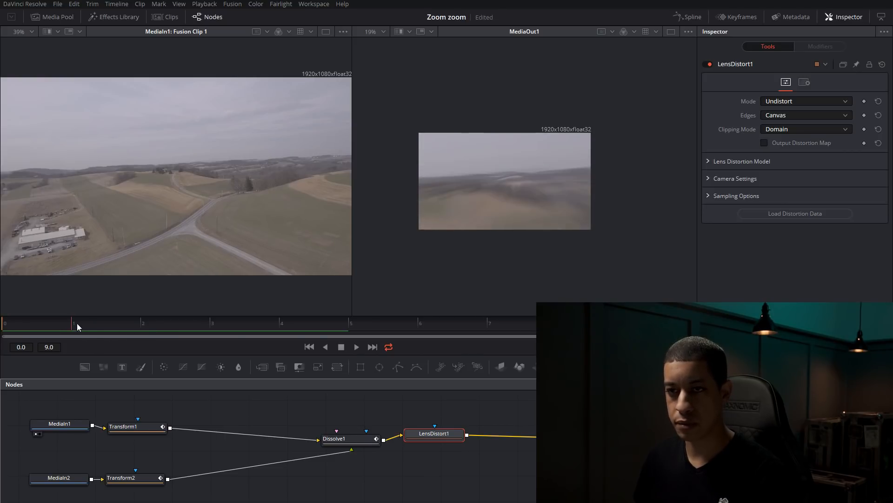
pyautogui.click(707, 161)
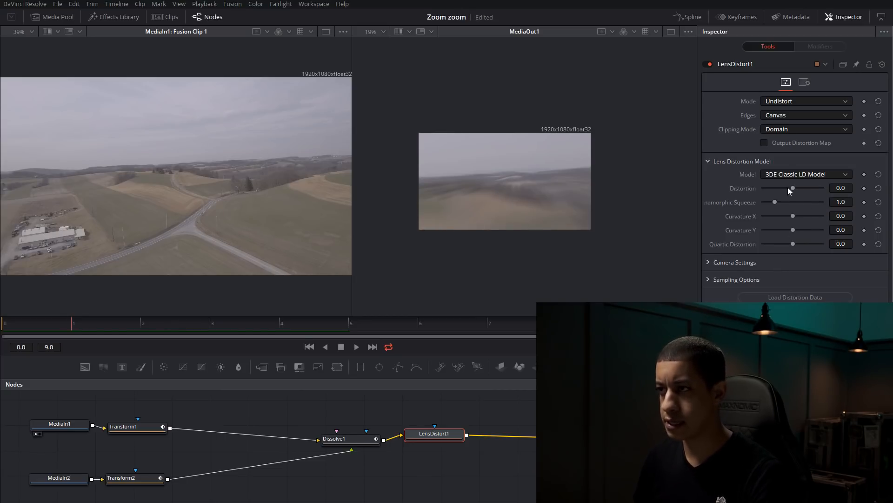
pyautogui.moveTo(794, 186); pyautogui.dragTo(808, 188)
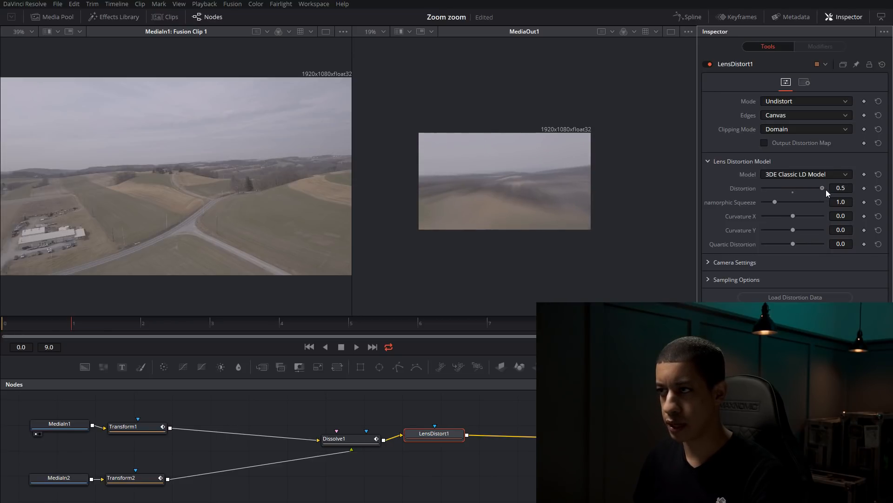
pyautogui.click(864, 188)
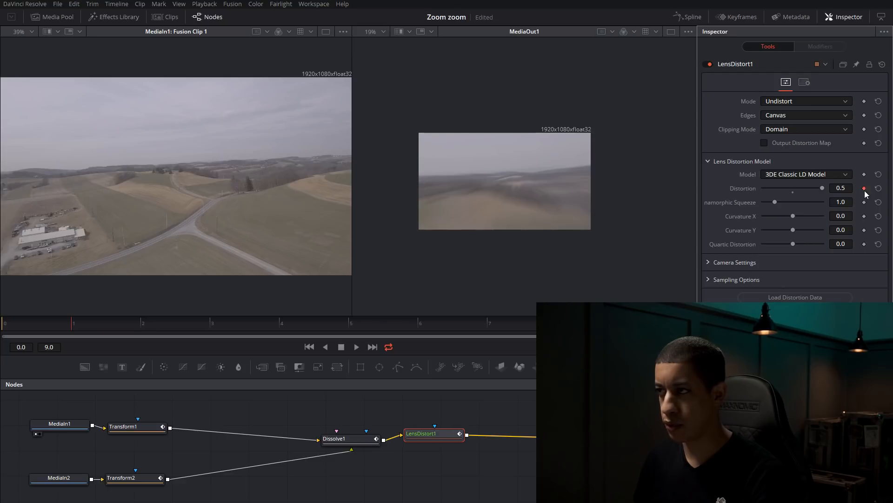
# - Scrub through the remaining frames, return to the Distortion keyframe on frame 1 and set it to 0.0
pyautogui.click(140, 329)
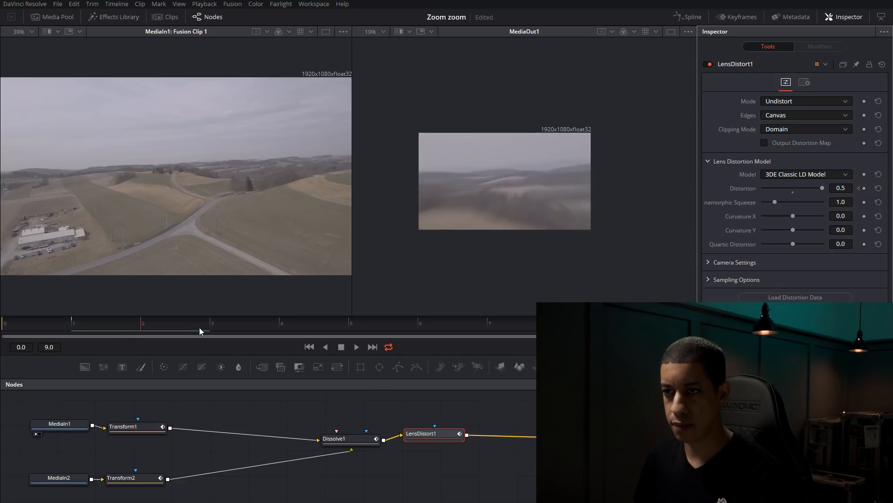
pyautogui.moveTo(201, 328); pyautogui.dragTo(487, 328)
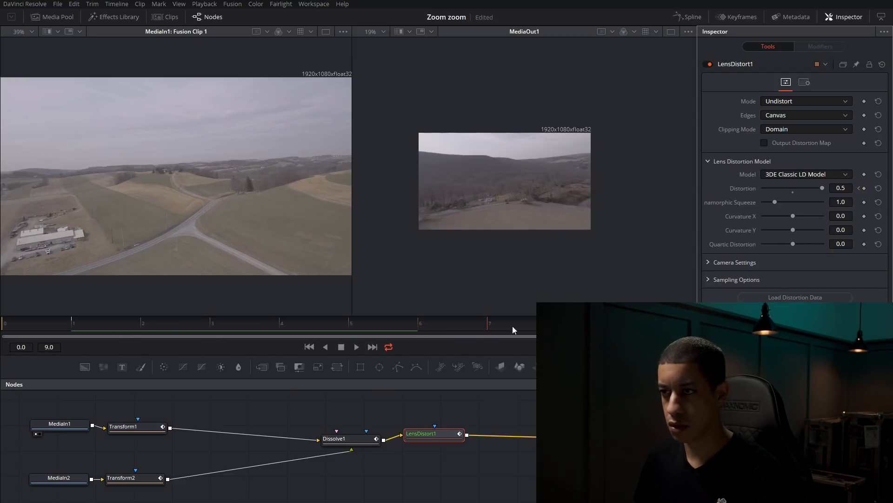
pyautogui.click(859, 189)
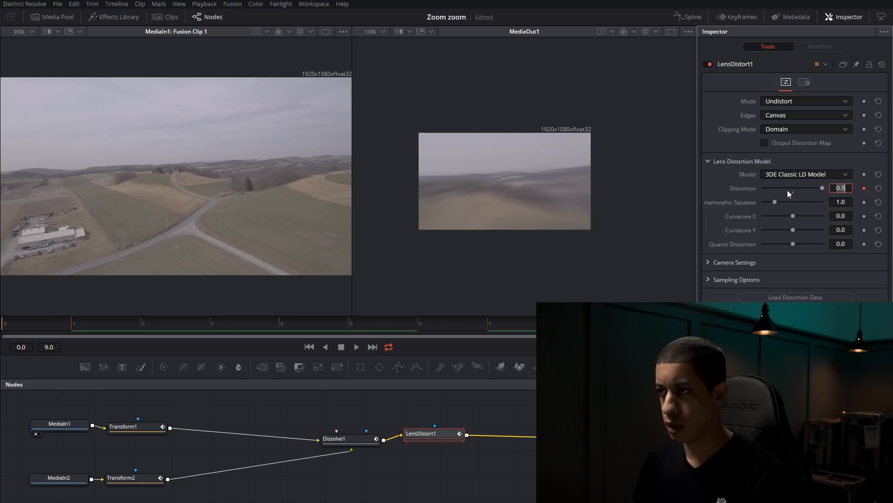
pyautogui.click(794, 193)
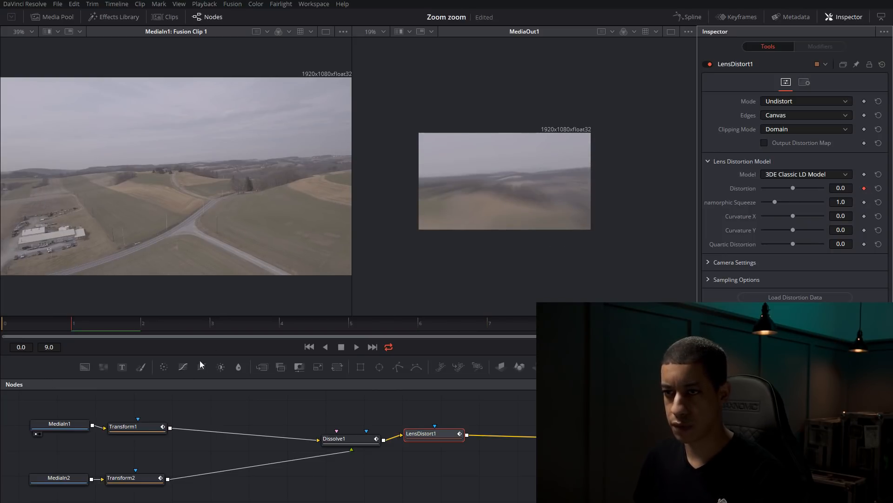
# - Keyframe LensDistort1's Distortion at 0.5 on frame 4 and back at 0.0 on frame 8
pyautogui.click(350, 326)
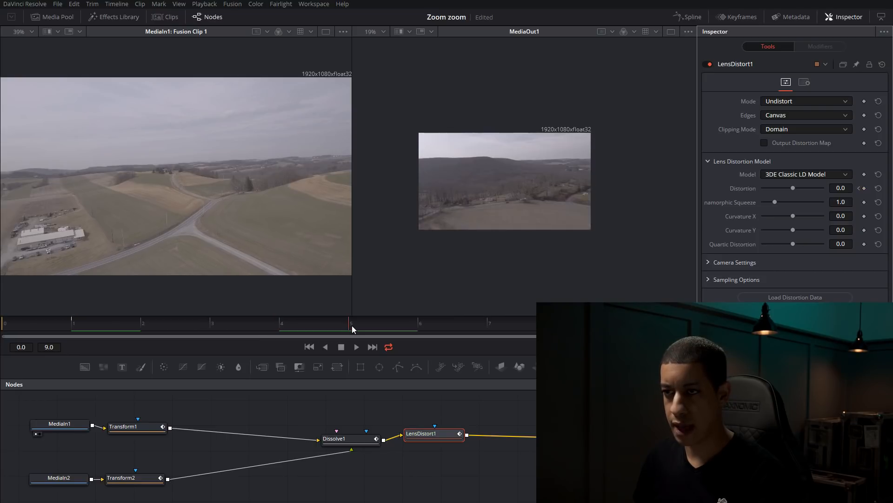
pyautogui.click(280, 325)
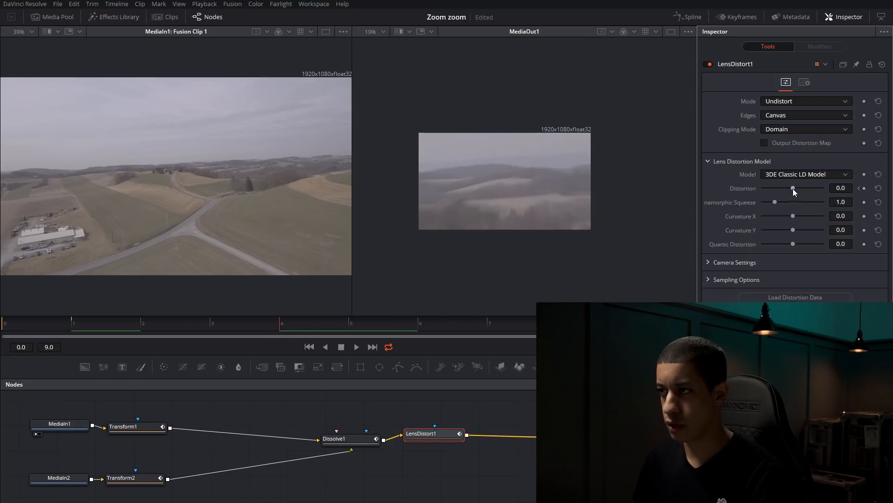
pyautogui.moveTo(419, 329); pyautogui.dragTo(557, 329)
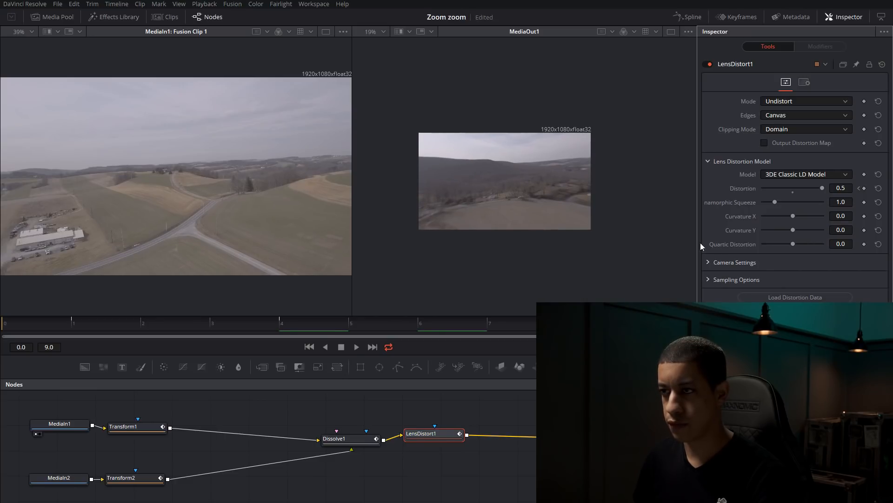
pyautogui.click(793, 192)
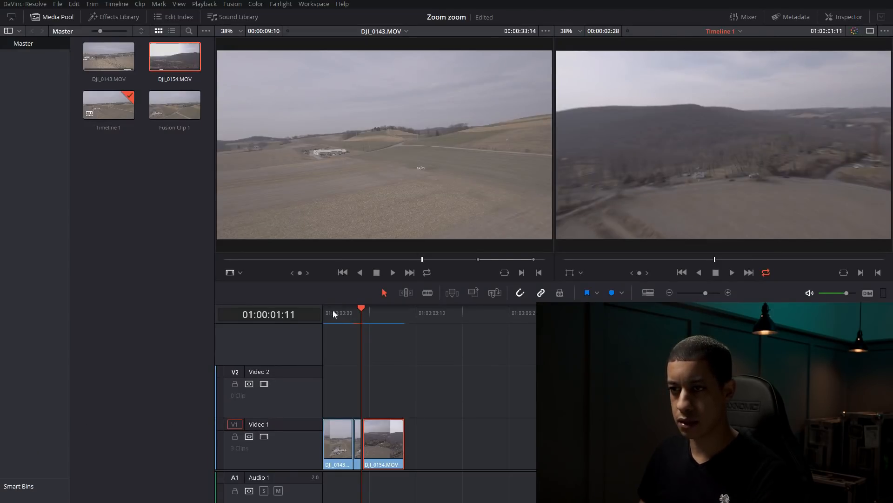
# - Play the edit timeline from the start to check the transition with the lens distortion
pyautogui.click(323, 312)
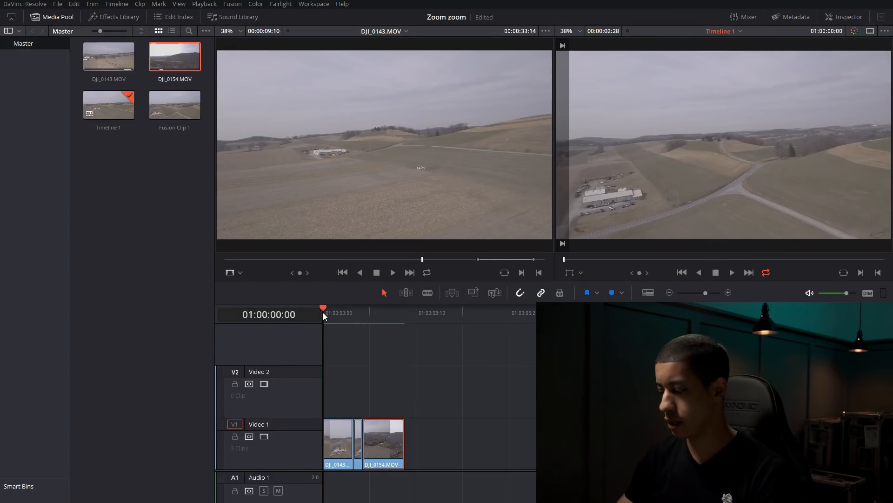
pyautogui.press('space')
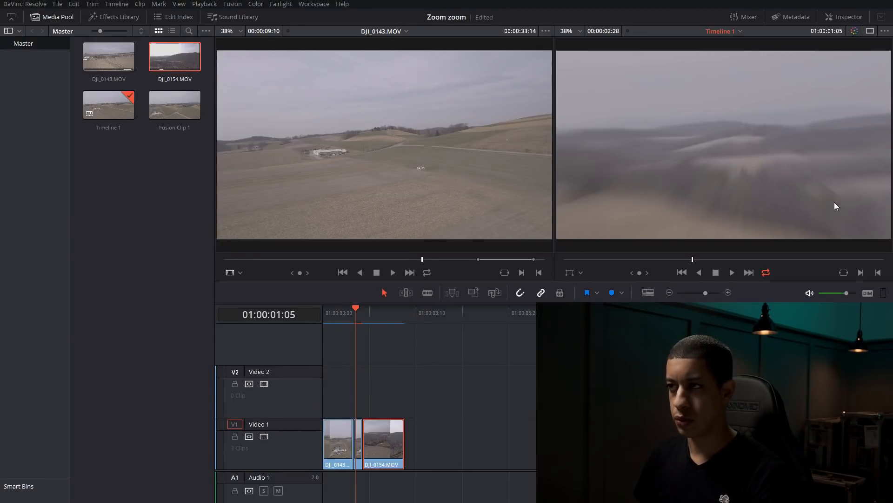
# - Reopen the transition's Fusion composition and move the Transform1 node slightly away from MediaIn1
pyautogui.hotkey('shift', '5')
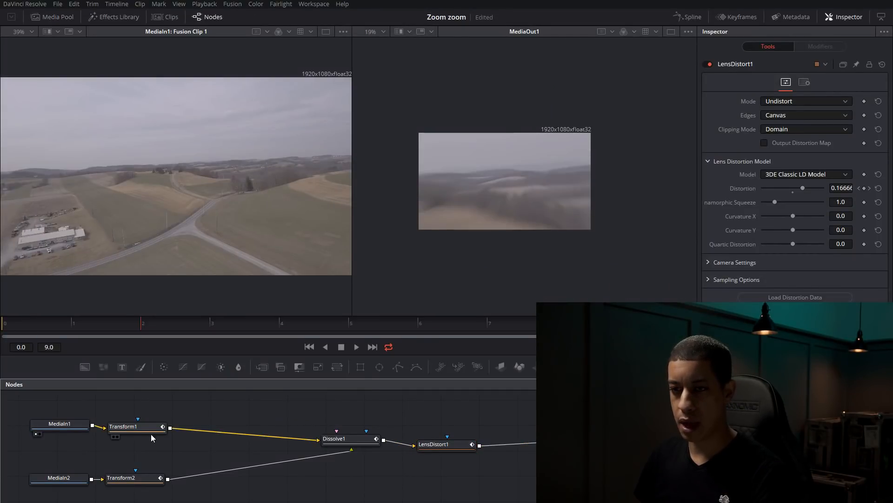
pyautogui.click(150, 431)
pyautogui.moveTo(150, 432); pyautogui.dragTo(168, 426)
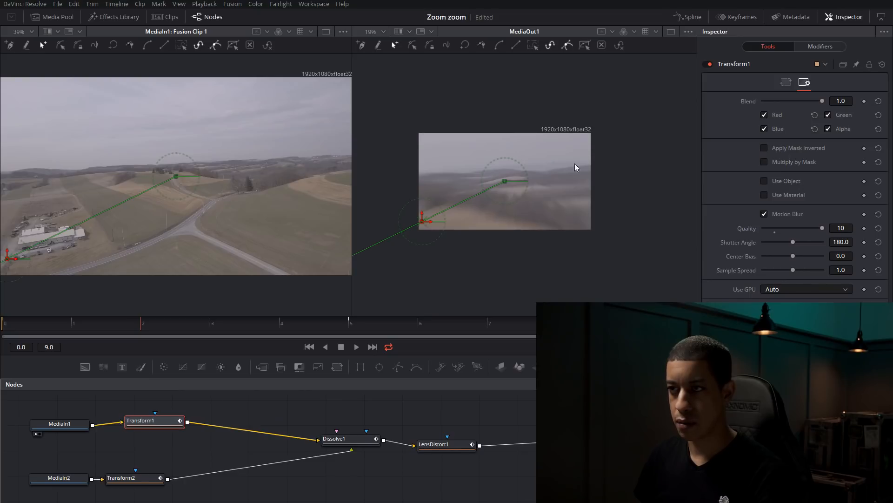
# - Lower Dissolve1's Background/Foreground to 0.3 on frame 5 and try moving Transform1's center path point in the output viewer
pyautogui.click(362, 442)
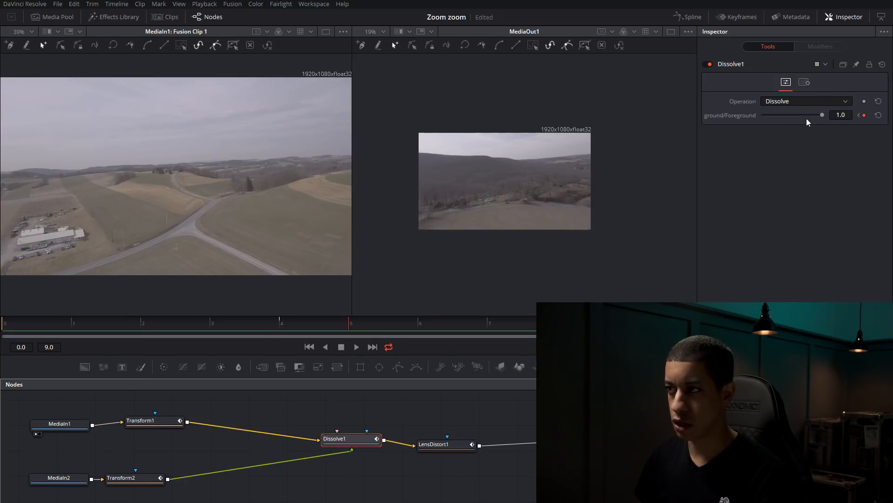
pyautogui.moveTo(791, 116); pyautogui.dragTo(786, 119)
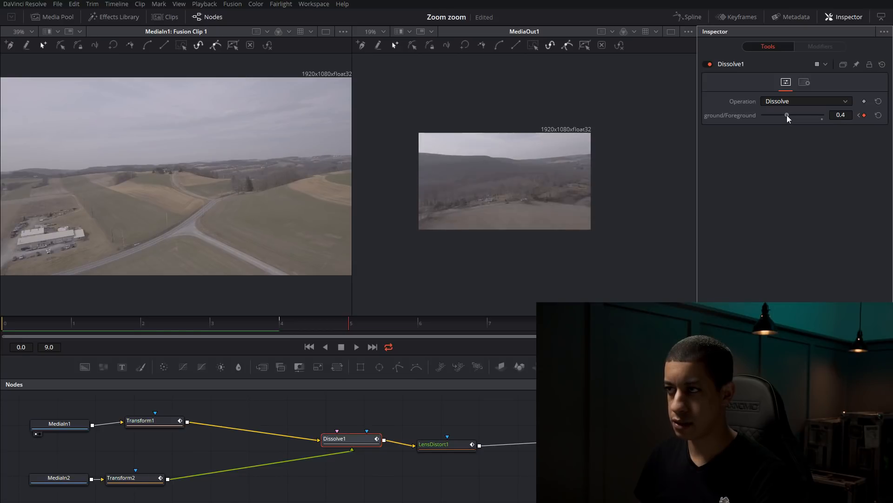
pyautogui.click(181, 420)
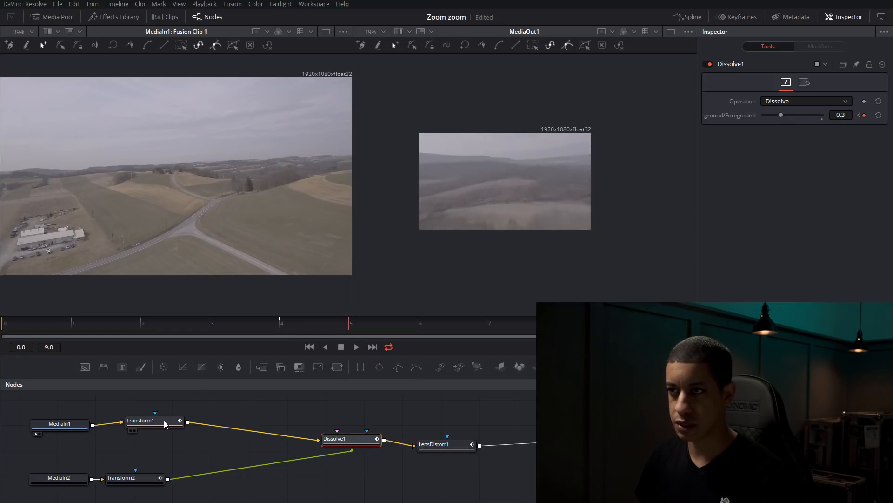
pyautogui.moveTo(466, 253); pyautogui.dragTo(557, 231)
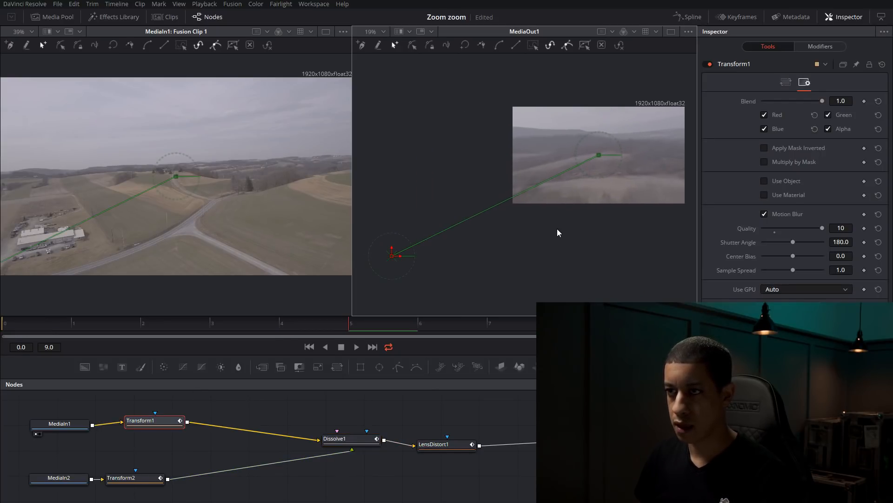
pyautogui.click(392, 256)
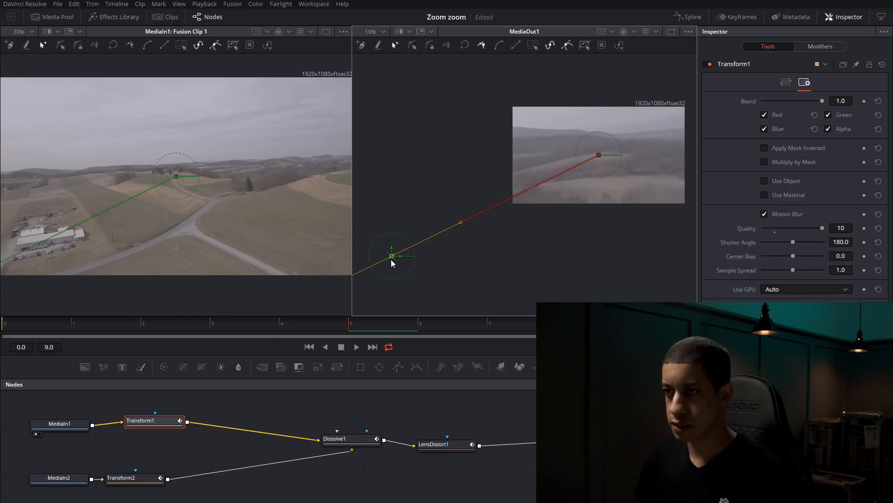
pyautogui.moveTo(392, 260); pyautogui.dragTo(227, 266)
# - Add a Chromatic Aberration node directly after LensDistort1
pyautogui.click(434, 445)
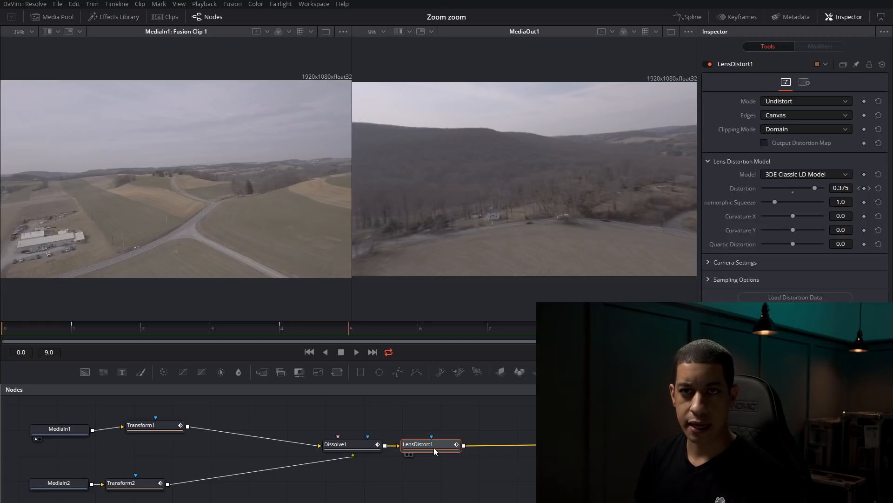
pyautogui.hotkey('shift', 'space')
pyautogui.write('len')
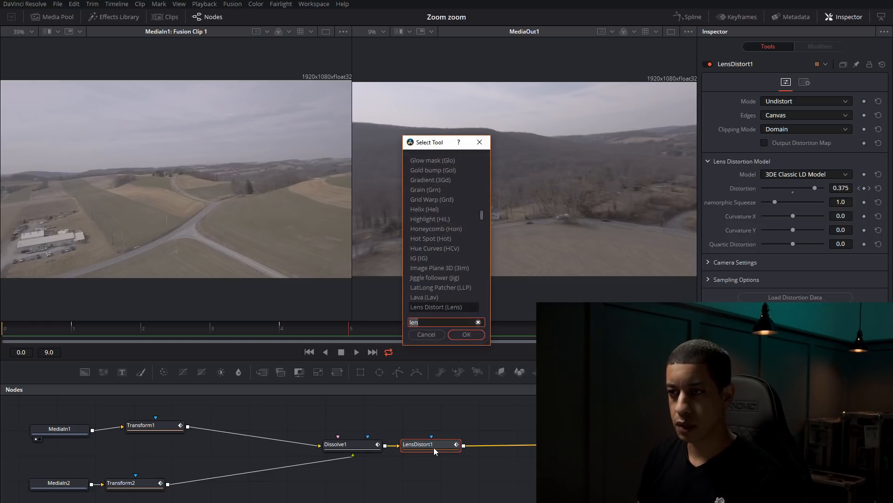
pyautogui.press('BackSpace')
pyautogui.press('BackSpace')
pyautogui.press('BackSpace')
pyautogui.write('ab')
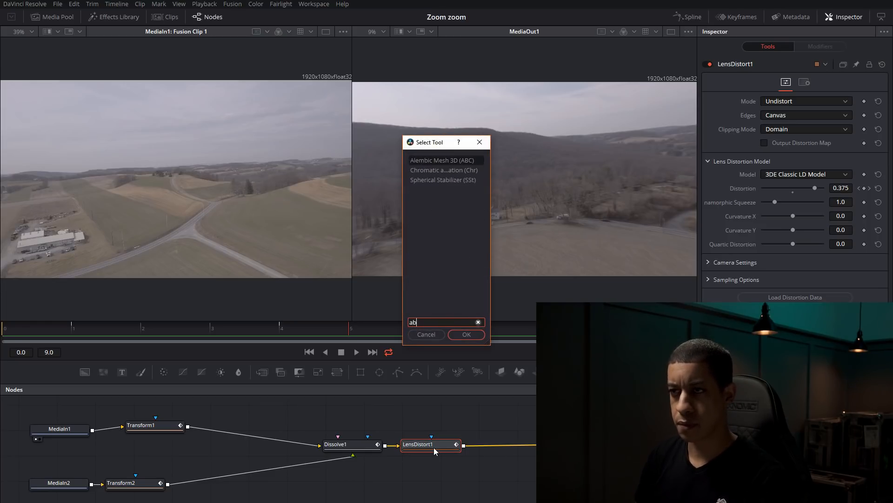
pyautogui.press('Return')
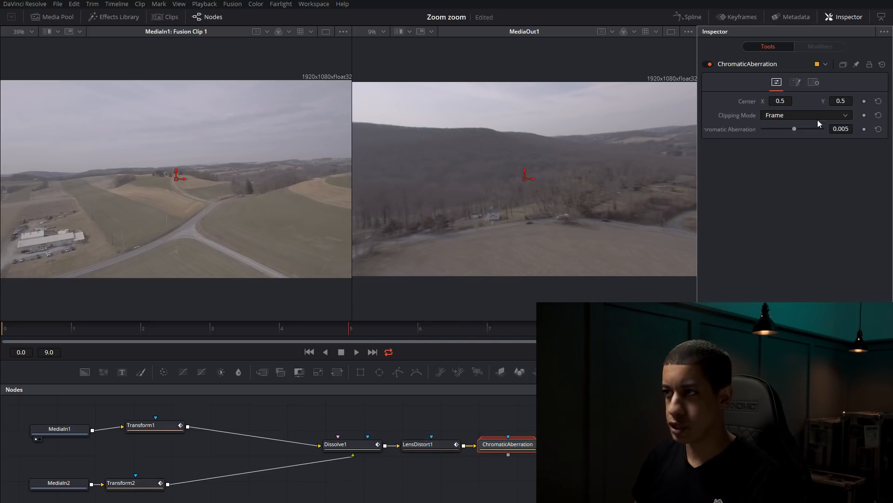
# - Keyframe the Chromatic Aberration amount at 0.1 on frame 5 and at the default 0.005 on frames 8 and 1
pyautogui.moveTo(796, 128); pyautogui.dragTo(815, 128)
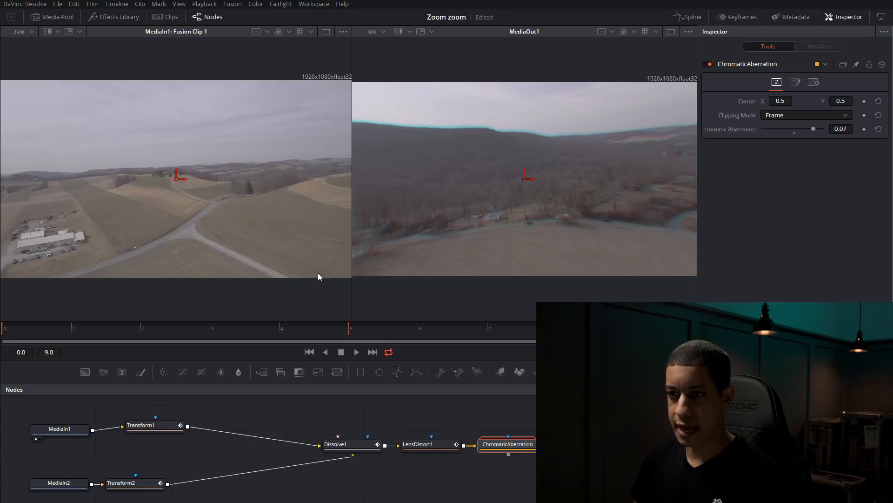
pyautogui.moveTo(814, 128); pyautogui.dragTo(822, 129)
pyautogui.click(864, 128)
pyautogui.click(558, 328)
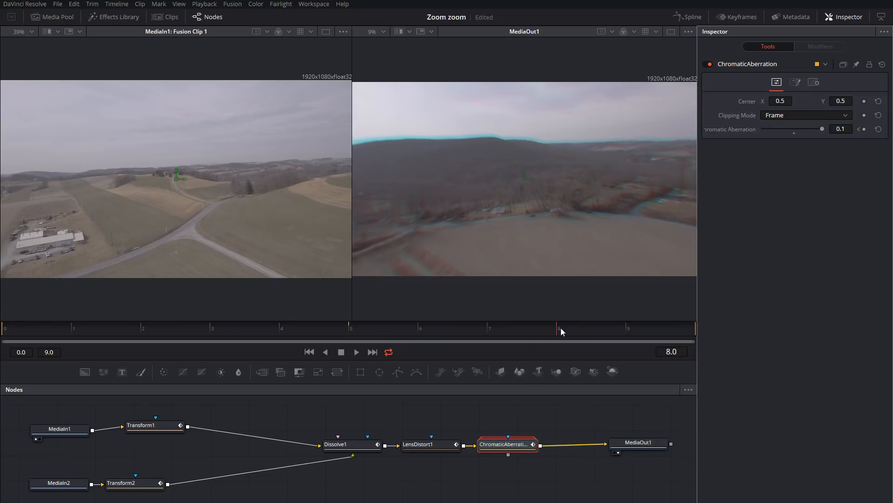
pyautogui.click(796, 133)
pyautogui.click(86, 330)
pyautogui.click(794, 133)
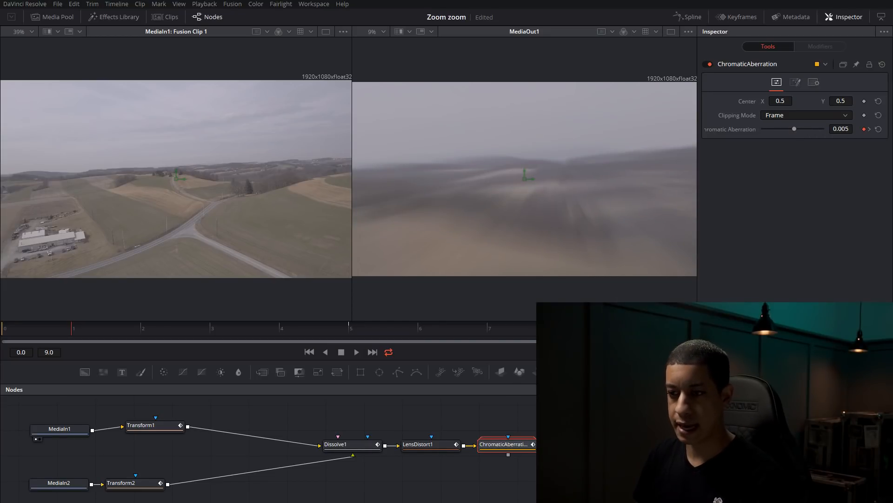
# - Save the project and return to the edit timeline to check the transition with chromatic aberration
pyautogui.hotkey('ctrl', 's')
pyautogui.hotkey('shift', '4')
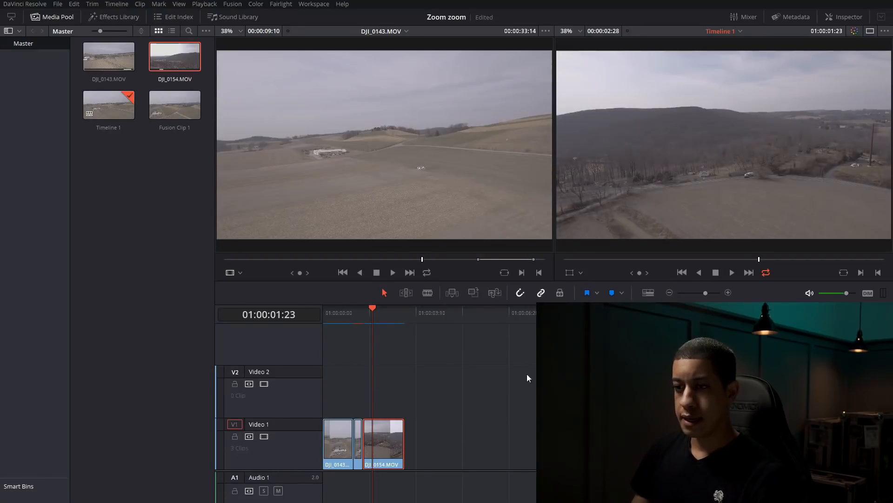
pyautogui.click(414, 317)
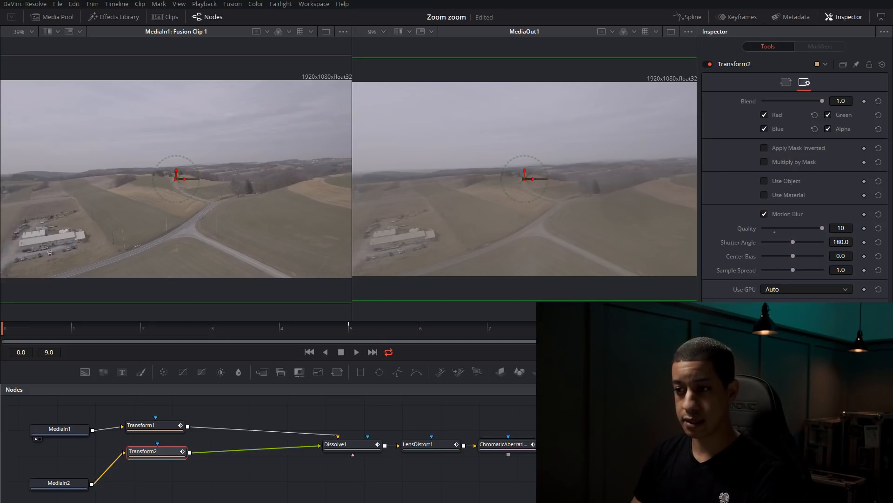
# - Tidy the Fusion node layout by moving Dissolve1, LensDistort1 and ChromaticAberration closer to the Transform nodes
pyautogui.moveTo(353, 445); pyautogui.dragTo(261, 443)
pyautogui.moveTo(440, 450); pyautogui.dragTo(367, 448)
pyautogui.moveTo(510, 444); pyautogui.dragTo(451, 444)
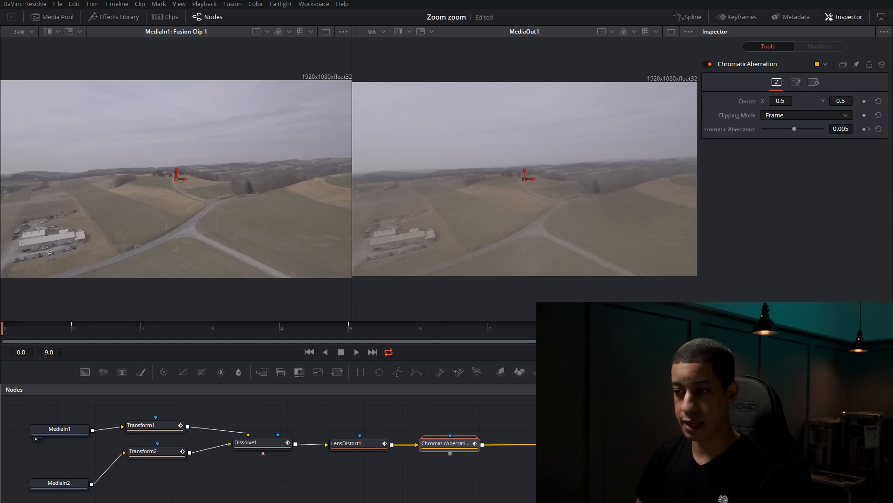
pyautogui.moveTo(62, 409); pyautogui.dragTo(19, 487)
pyautogui.click(19, 487)
# - Save the Transform, Dissolve, LensDistort and ChromaticAberration nodes as 10f zoom transition.setting, replacing the existing file, and save the project
pyautogui.moveTo(157, 409); pyautogui.dragTo(487, 474)
pyautogui.rightClick(451, 446)
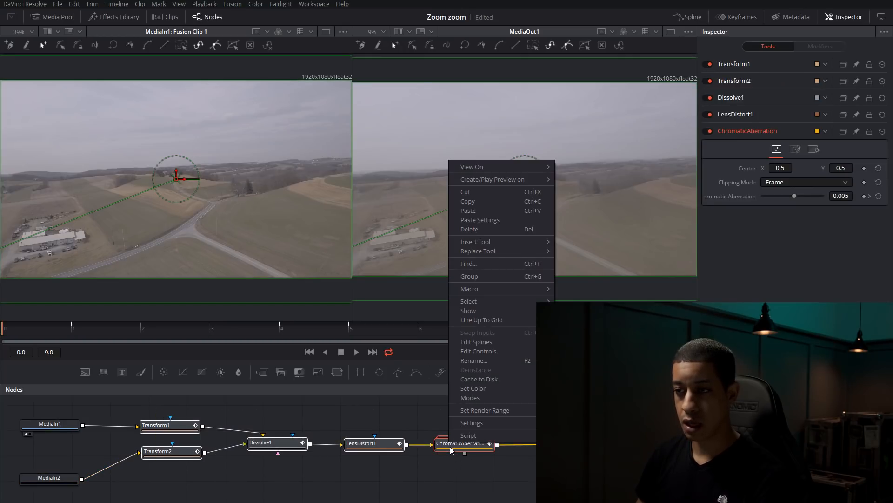
pyautogui.moveTo(514, 423)
pyautogui.click(578, 447)
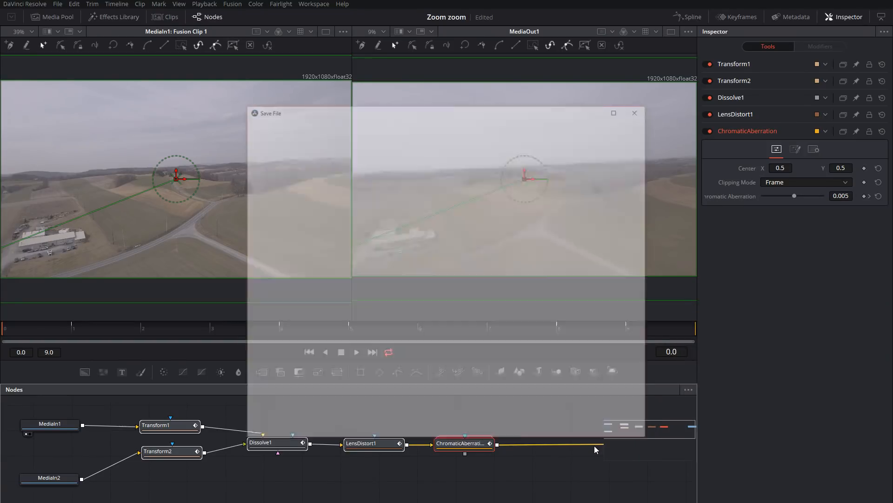
pyautogui.click(433, 221)
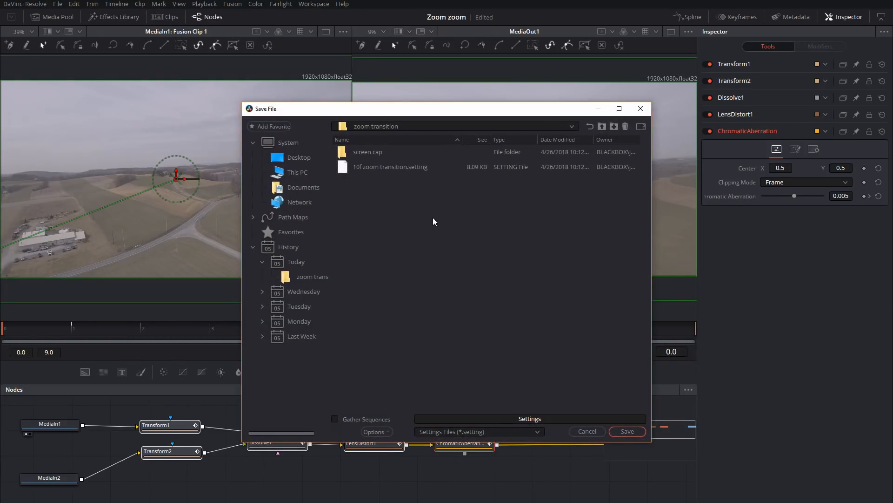
pyautogui.click(389, 169)
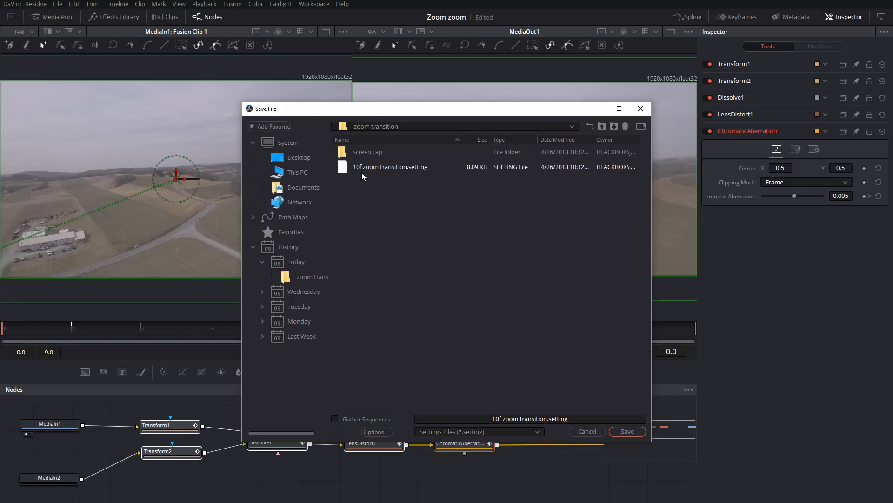
pyautogui.click(627, 431)
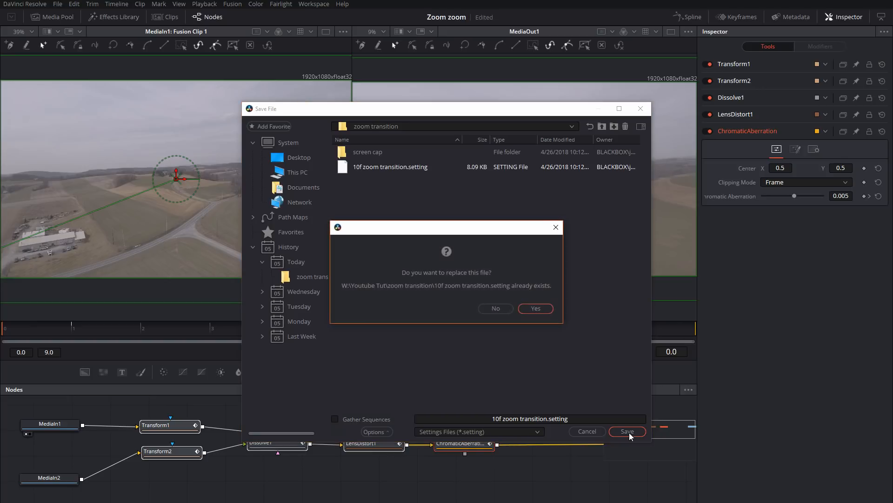
pyautogui.click(541, 310)
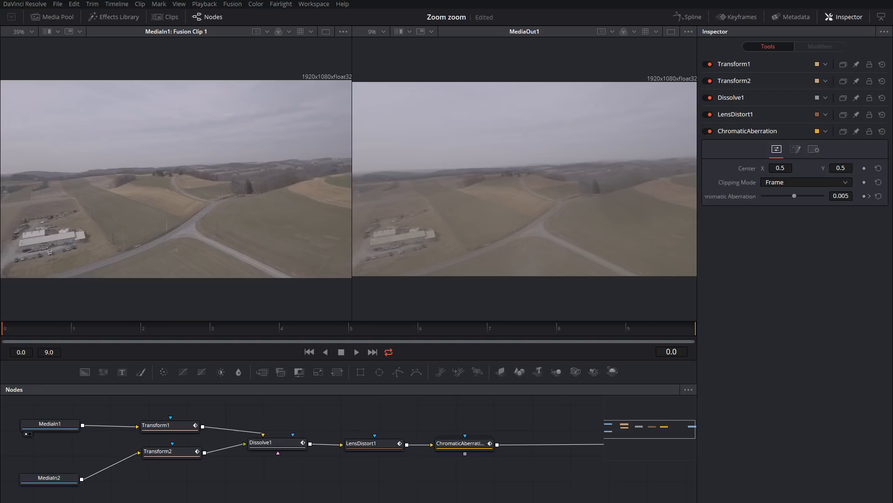
pyautogui.hotkey('ctrl', 's')
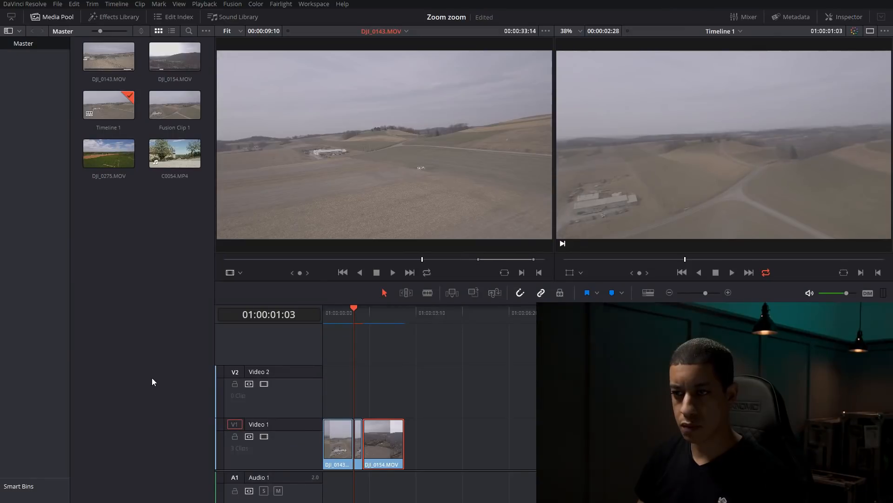
# - Create a new empty timeline named Timeline 2 in the Master bin
pyautogui.rightClick(152, 378)
pyautogui.moveTo(194, 382)
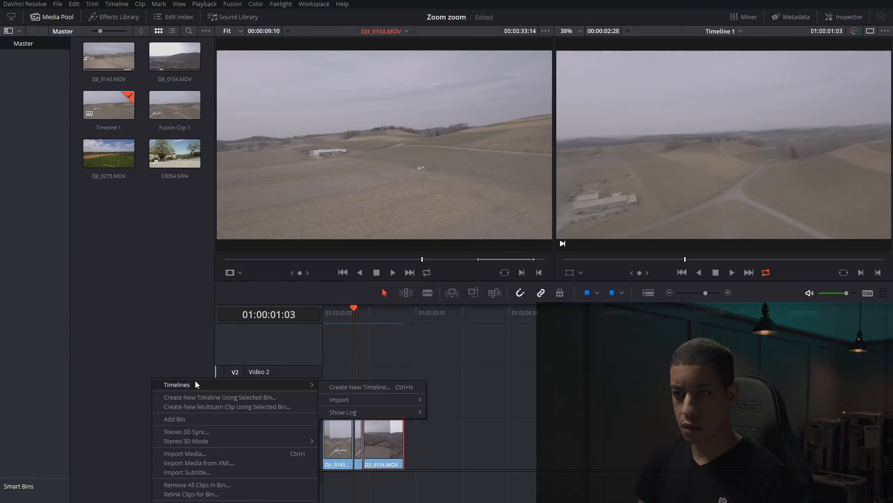
pyautogui.click(354, 388)
pyautogui.click(494, 335)
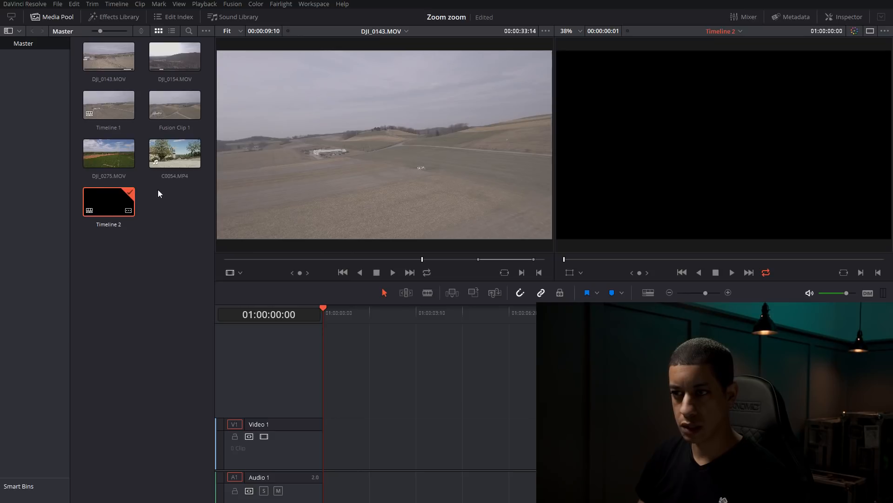
# - Mark a section of about four seconds in DJI_0275.MOV and place it at the start of Video 1
pyautogui.click(102, 156)
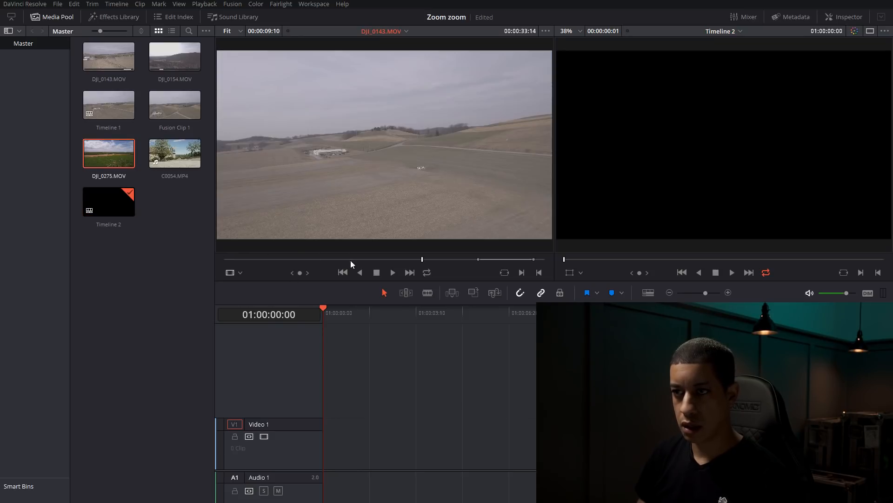
pyautogui.doubleClick(111, 160)
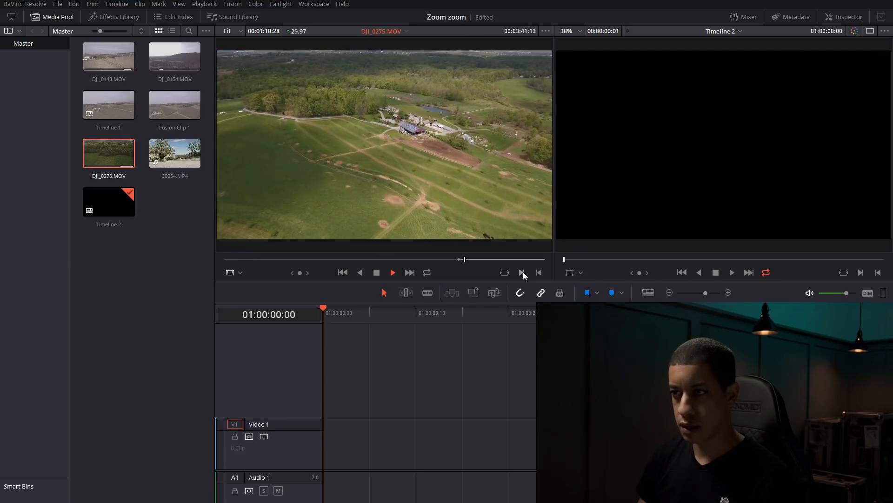
pyautogui.click(523, 272)
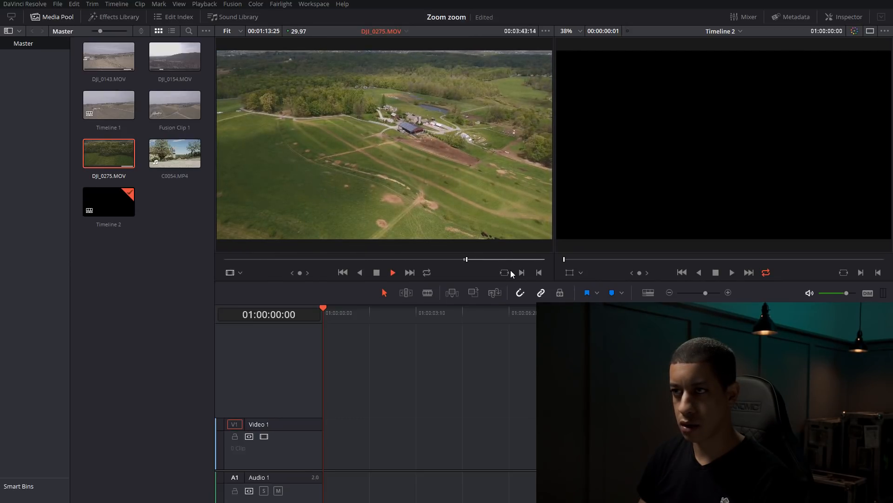
pyautogui.press('space')
pyautogui.click(539, 271)
pyautogui.moveTo(383, 350); pyautogui.dragTo(327, 443)
# - Mark a section of about two seconds in C0054.MP4 where the stone barn and silo are in view
pyautogui.click(174, 156)
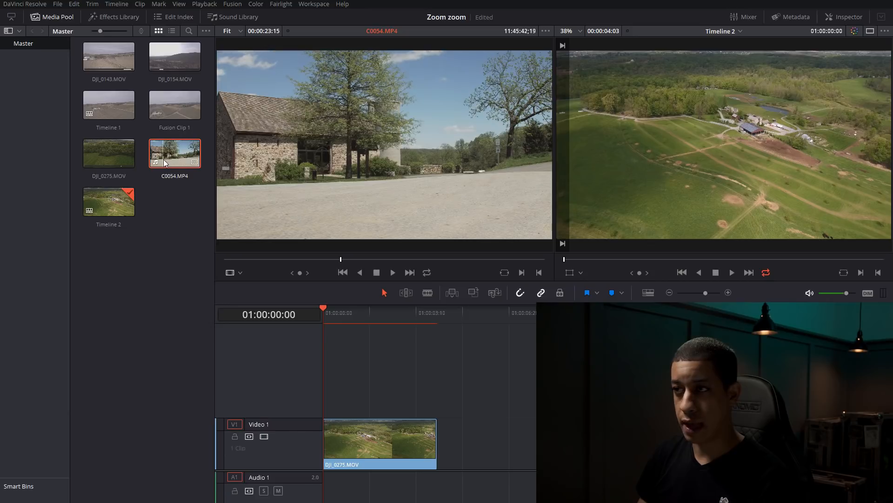
pyautogui.doubleClick(180, 160)
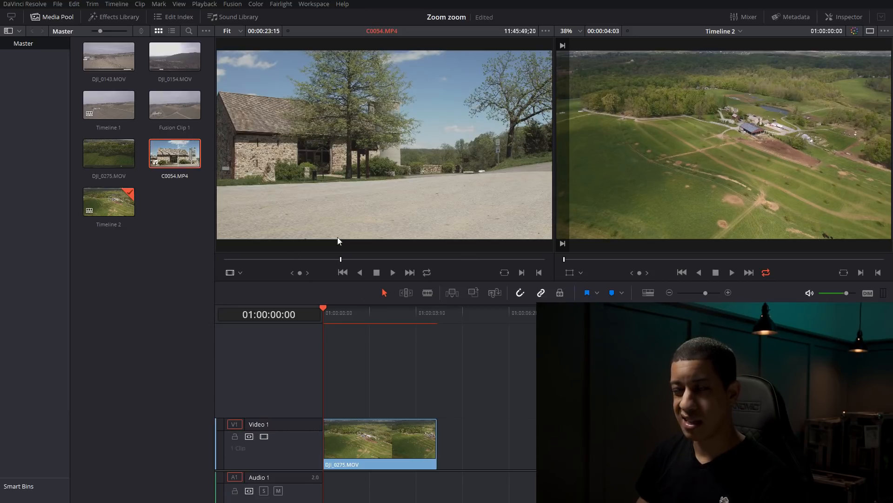
pyautogui.moveTo(377, 261); pyautogui.dragTo(442, 267)
pyautogui.click(523, 274)
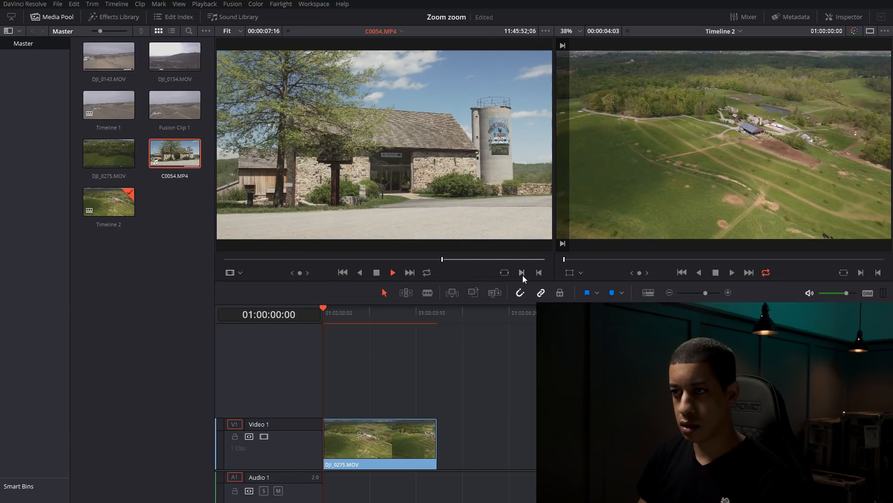
pyautogui.press('space')
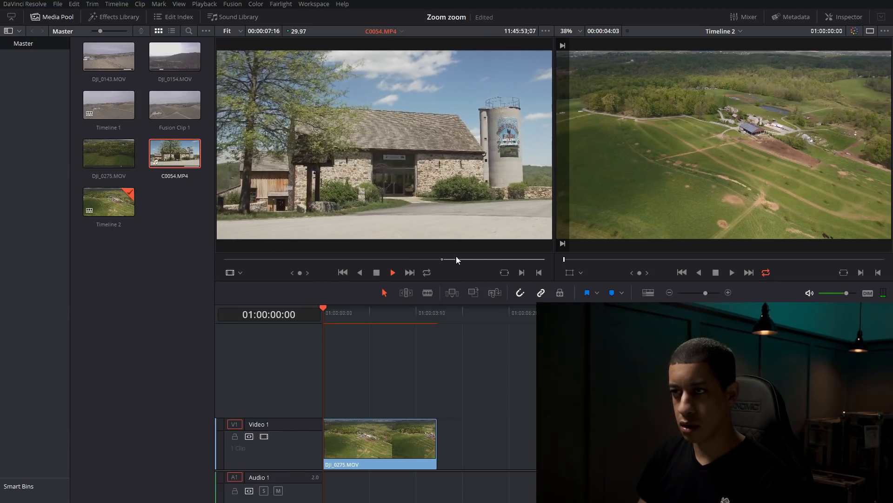
pyautogui.click(539, 273)
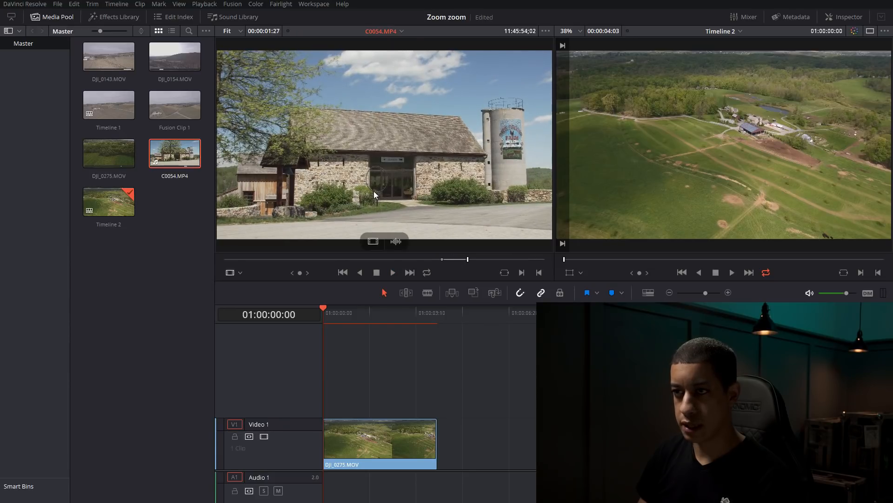
# - Try placing the marked C0054.MP4 section after the drone clip on the timeline and undo the placement
pyautogui.moveTo(509, 426); pyautogui.dragTo(479, 439)
pyautogui.hotkey('ctrl', 'z')
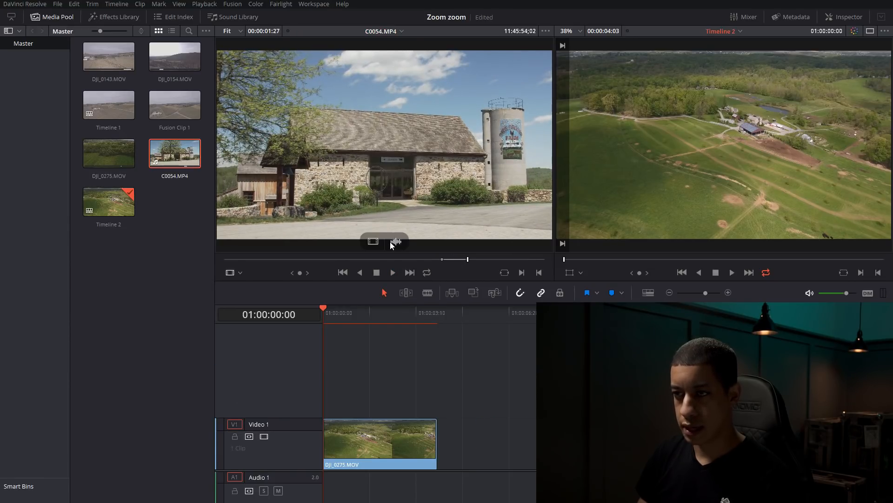
# - Place only the video of the marked C0054.MP4 section directly after the drone clip on Video 1
pyautogui.moveTo(373, 242); pyautogui.dragTo(439, 436)
pyautogui.moveTo(433, 314)
pyautogui.mouseDown()
pyautogui.moveTo(414, 312)
pyautogui.moveTo(461, 305)
pyautogui.moveTo(435, 322)
pyautogui.mouseUp()
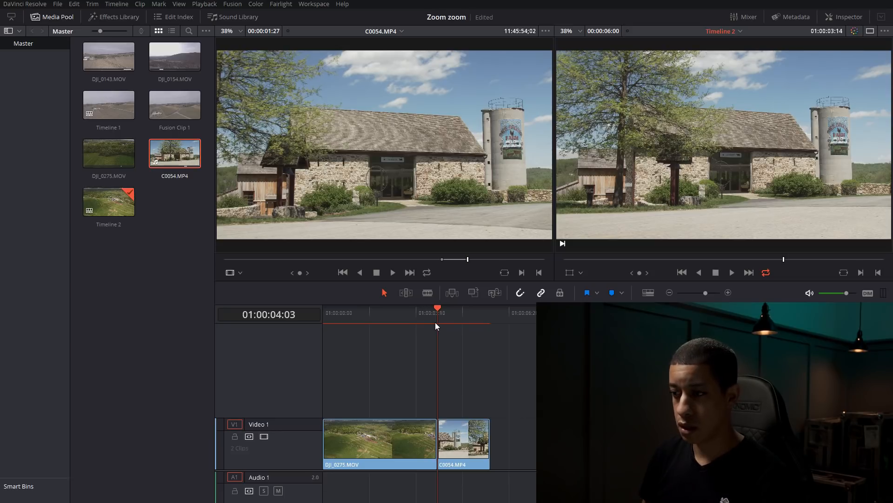
# - Split off the last 10 frames of the drone clip and overlap them with the first 10 frames of C0054.MP4 on Video 2
pyautogui.press('Left')
pyautogui.press('Left')
pyautogui.press('Left')
pyautogui.press('Left')
pyautogui.press('Left')
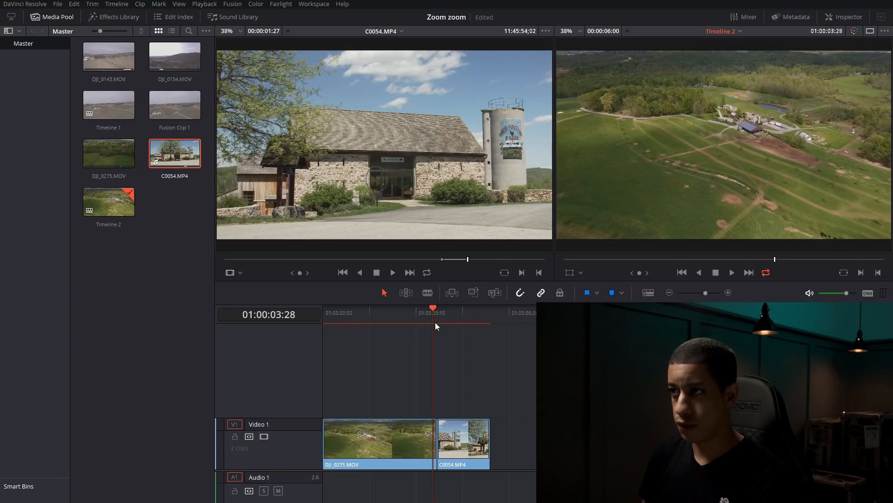
pyautogui.press('Left')
pyautogui.press('Left')
pyautogui.press('Left')
pyautogui.press('Left')
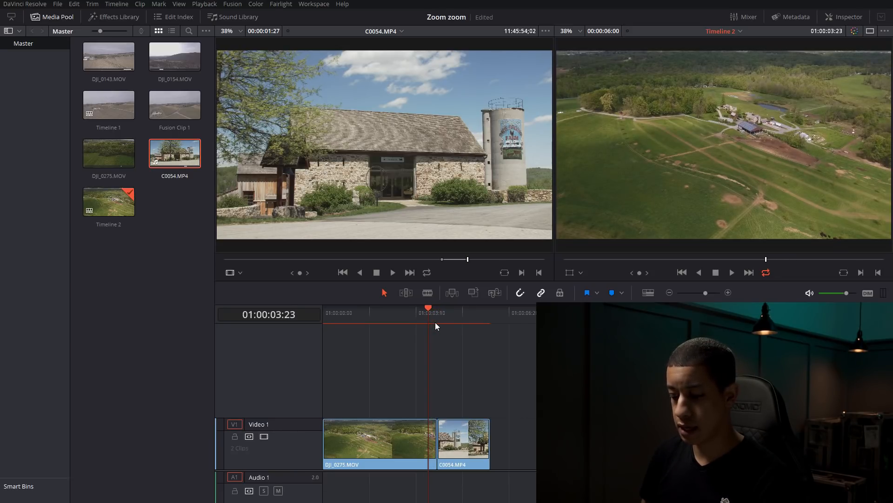
pyautogui.moveTo(471, 451)
pyautogui.mouseDown()
pyautogui.moveTo(470, 388)
pyautogui.moveTo(455, 387)
pyautogui.moveTo(457, 441)
pyautogui.moveTo(457, 388)
pyautogui.moveTo(465, 444)
pyautogui.mouseUp()
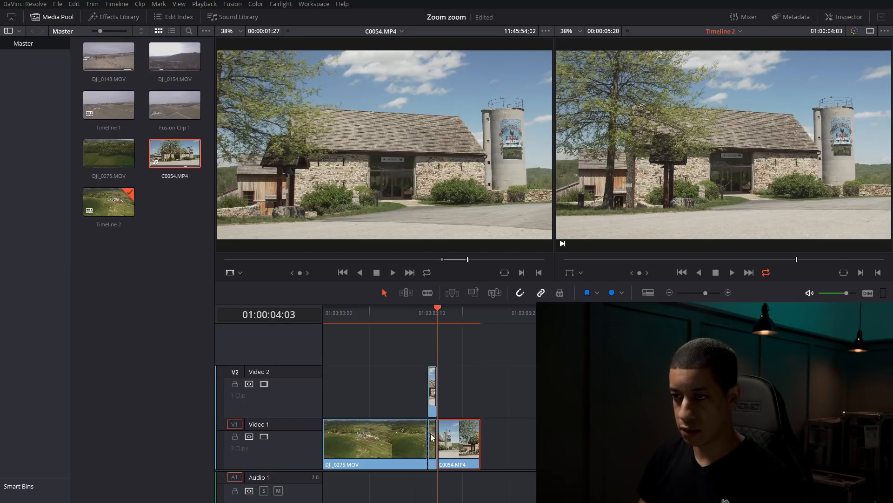
# - Combine the two overlapping 10-frame pieces on Video 1 and Video 2 into a new Fusion clip
pyautogui.moveTo(430, 358); pyautogui.dragTo(432, 446)
pyautogui.rightClick(432, 449)
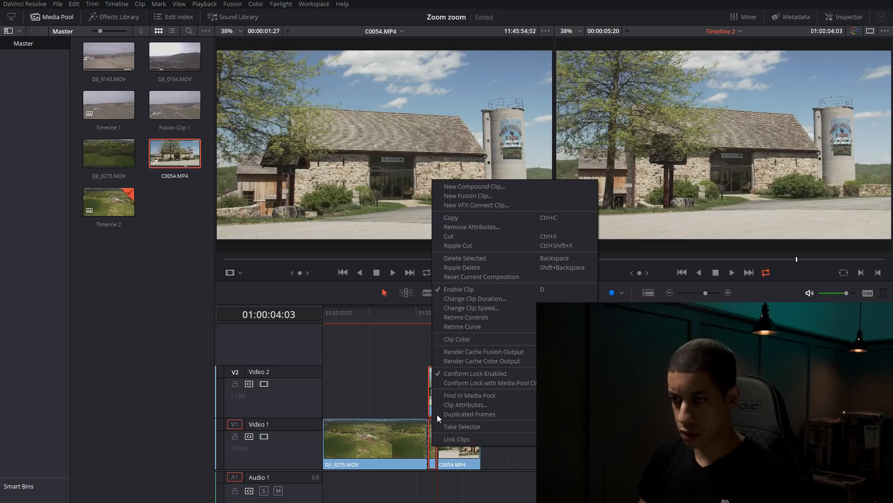
pyautogui.click(473, 198)
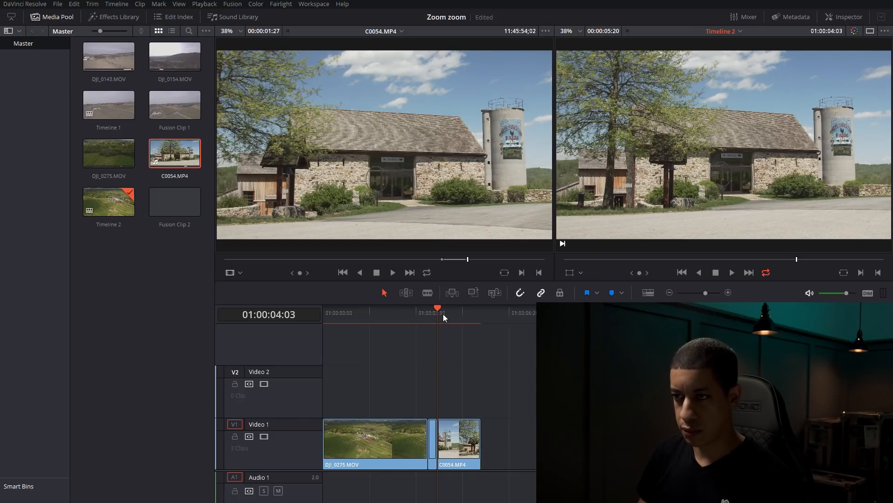
# - Open the new Fusion clip on the Fusion page and add the nodes from 10f zoom transition.setting beside its media nodes
pyautogui.click(430, 314)
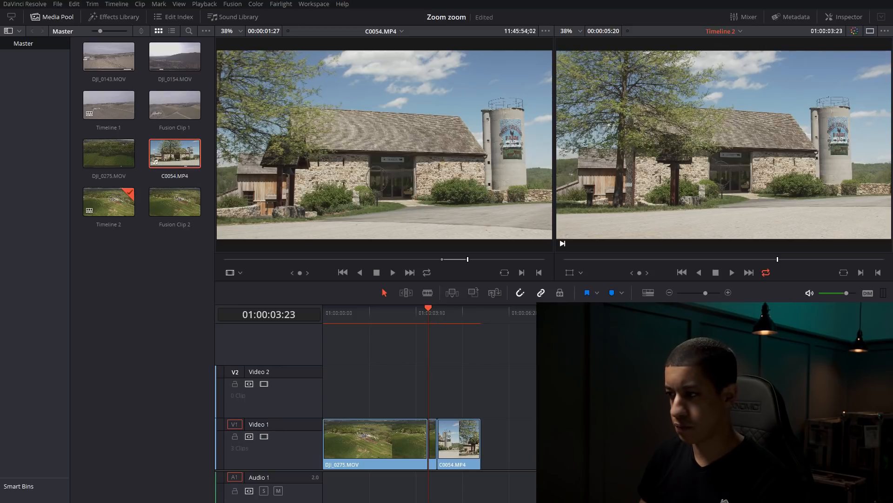
pyautogui.hotkey('shift', '5')
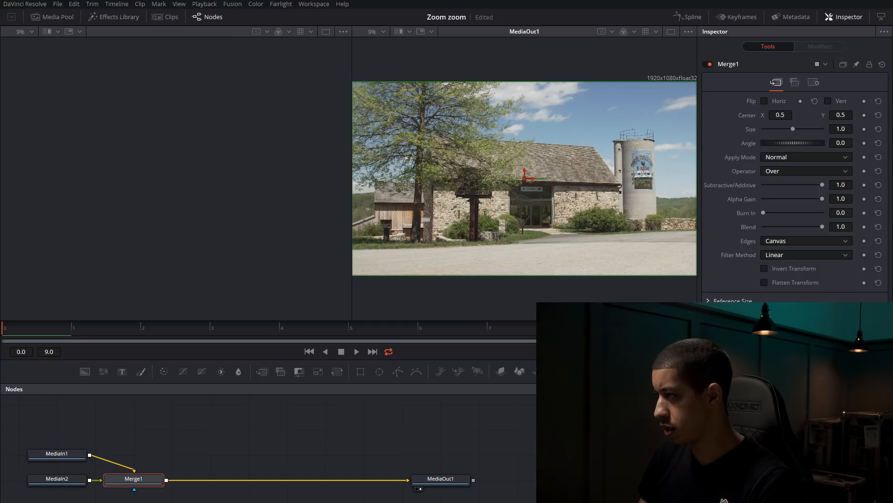
pyautogui.moveTo(892, 154); pyautogui.dragTo(720, 106)
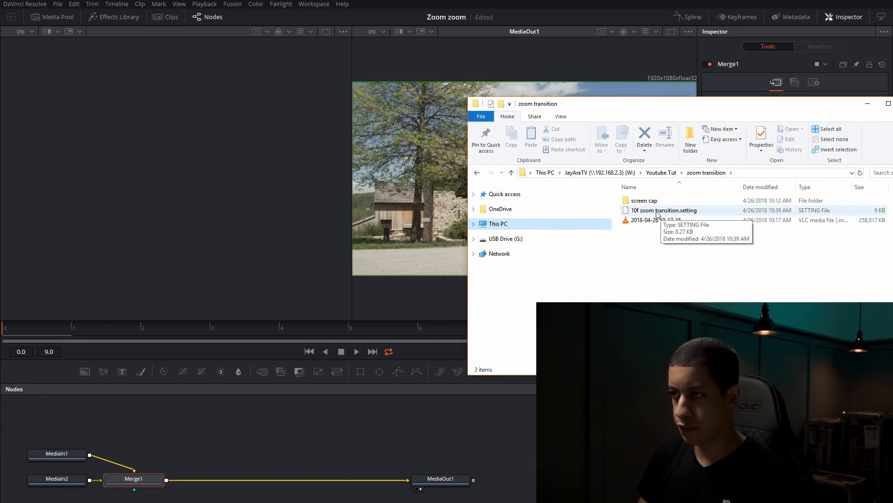
pyautogui.moveTo(650, 213); pyautogui.dragTo(288, 456)
pyautogui.moveTo(641, 107); pyautogui.dragTo(892, 147)
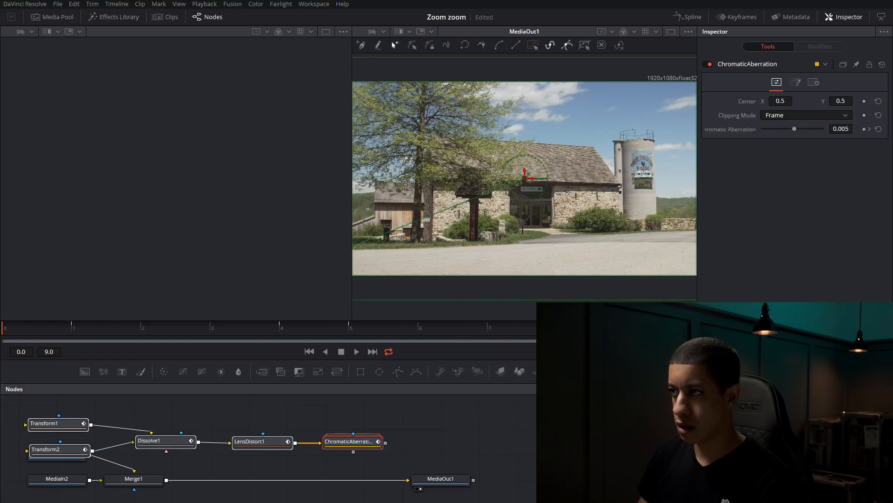
pyautogui.moveTo(74, 451); pyautogui.dragTo(226, 446)
pyautogui.moveTo(149, 463); pyautogui.dragTo(137, 492)
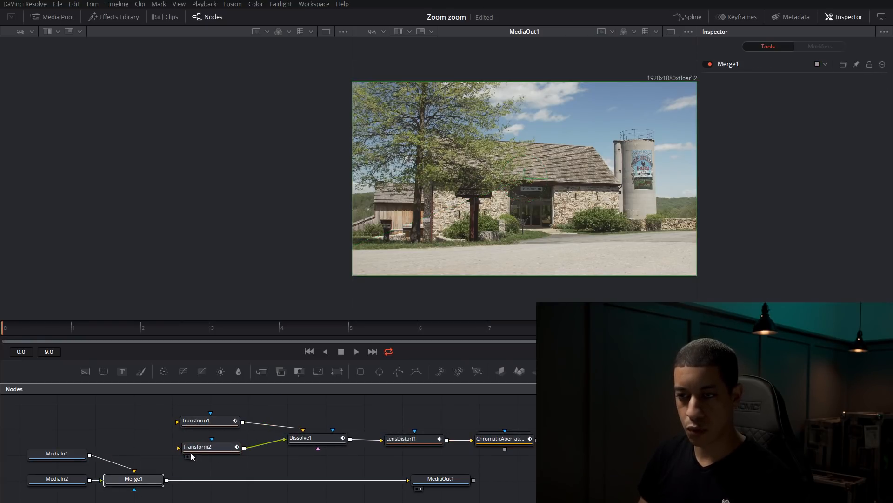
# - Show MediaIn1 in the first viewer and connect MediaIn1 to Transform1 and MediaIn2 to Transform2
pyautogui.click(59, 455)
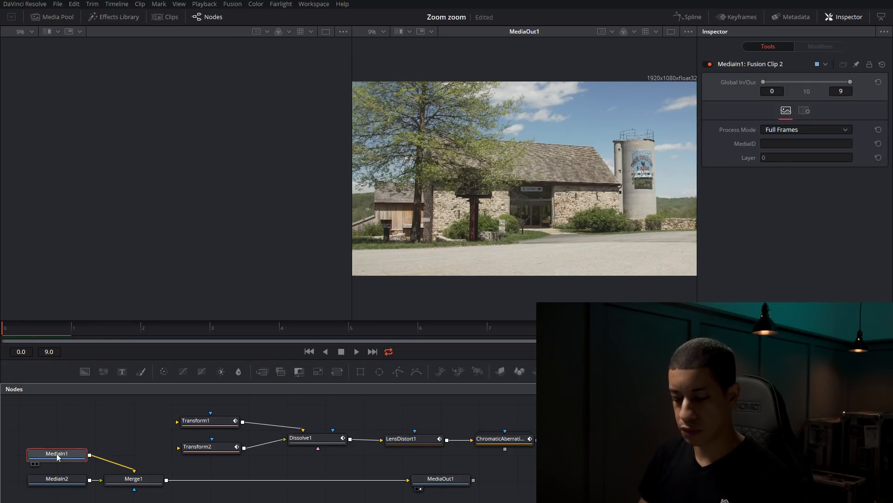
pyautogui.press('1')
pyautogui.moveTo(90, 454); pyautogui.dragTo(181, 424)
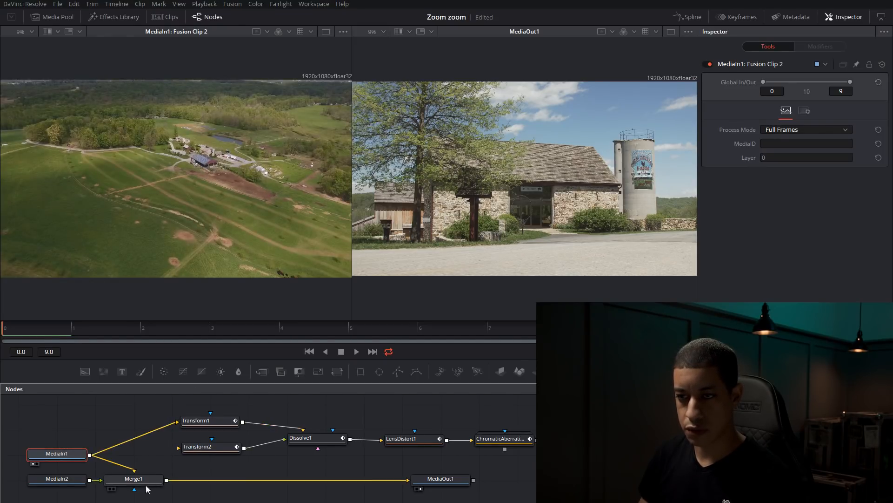
pyautogui.moveTo(90, 480); pyautogui.dragTo(183, 446)
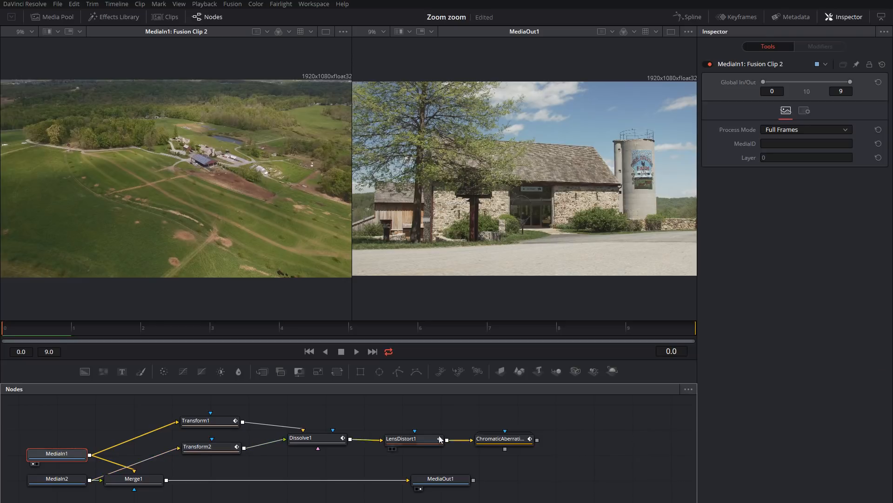
# - Connect the ChromaticAberration node's output to MediaOut1 and delete the Merge1 node
pyautogui.moveTo(538, 440); pyautogui.dragTo(595, 478)
pyautogui.click(527, 474)
pyautogui.moveTo(537, 440); pyautogui.dragTo(570, 479)
pyautogui.click(151, 484)
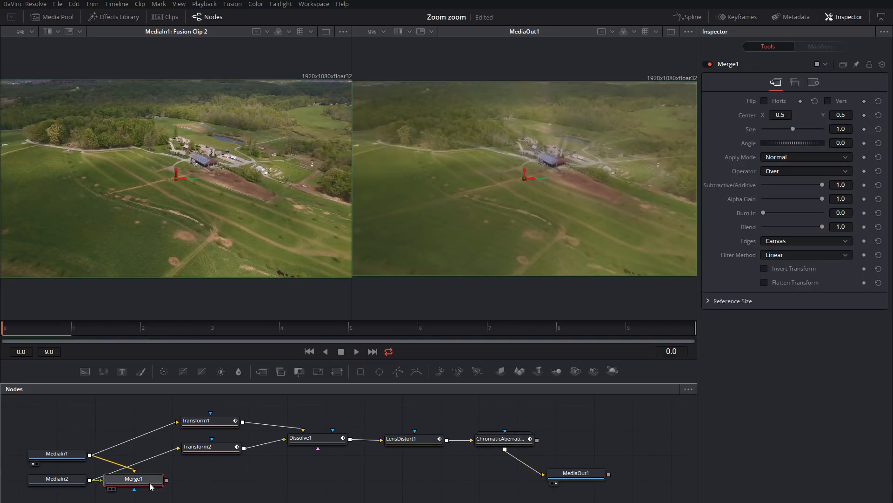
pyautogui.press('Delete')
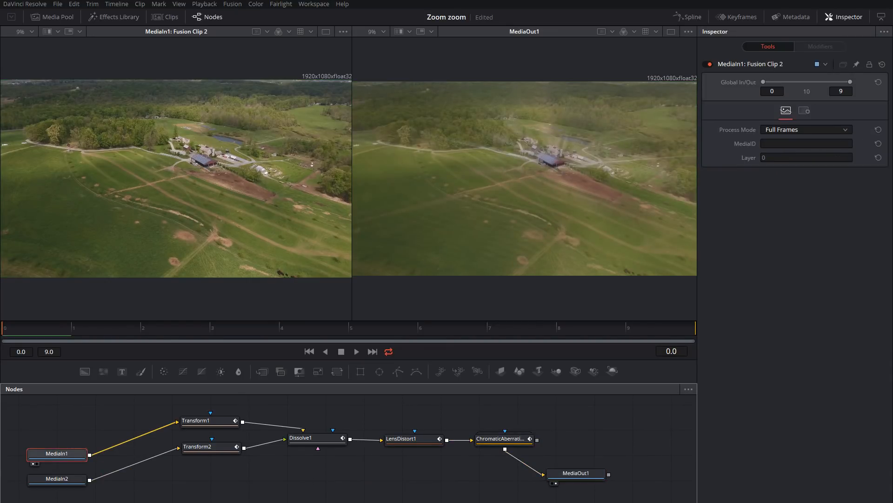
# - Return to the Edit page and play the timeline through the zoom transition
pyautogui.hotkey('shift', '4')
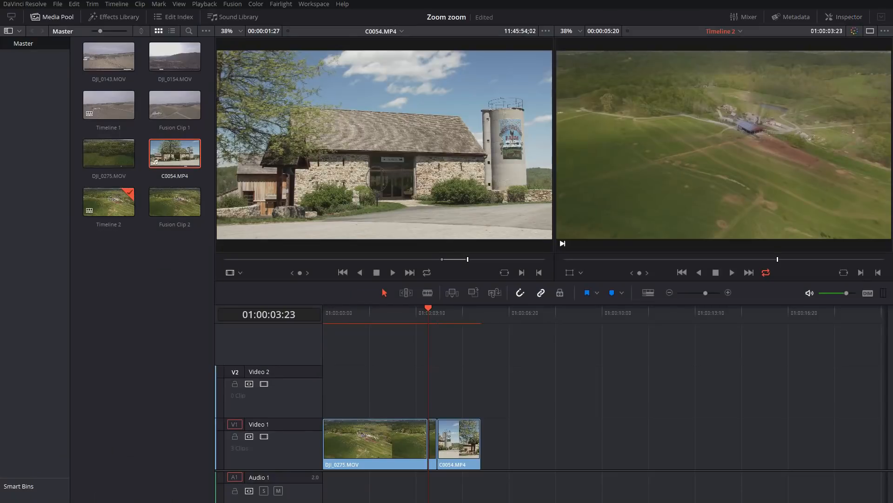
pyautogui.moveTo(381, 312); pyautogui.dragTo(398, 318)
pyautogui.press('space')
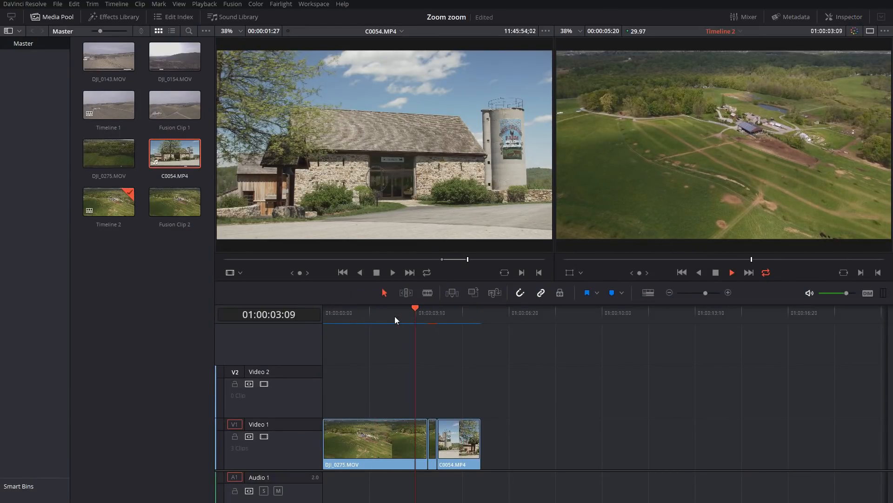
pyautogui.press('space')
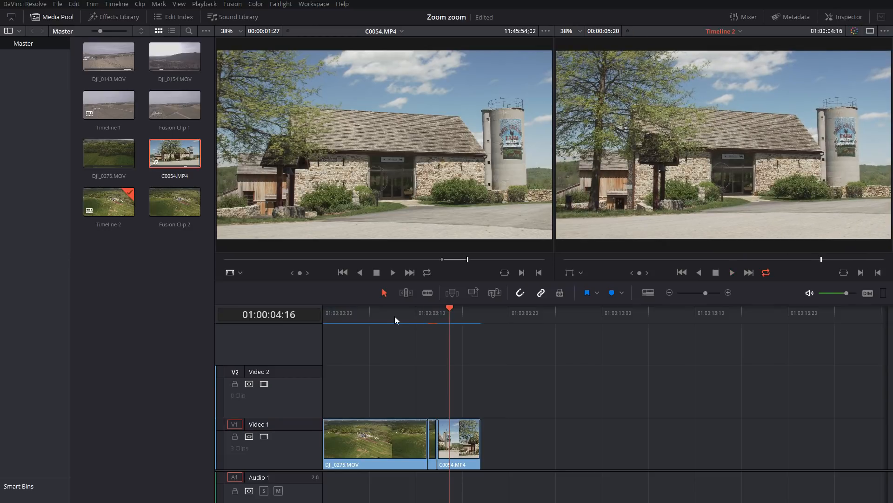
pyautogui.click(405, 312)
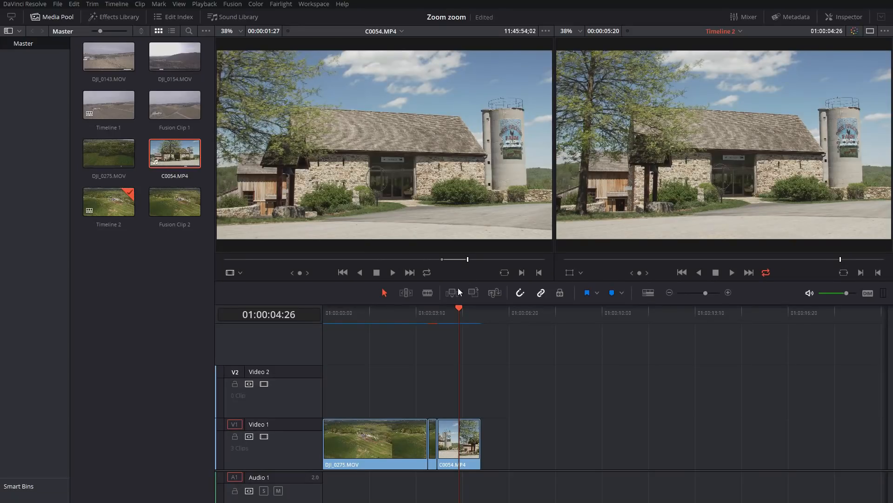
# - Reopen the transition on the Fusion page and lower Dissolve1's Background/Foreground to 0.3 at frame 5
pyautogui.click(435, 311)
pyautogui.click(432, 312)
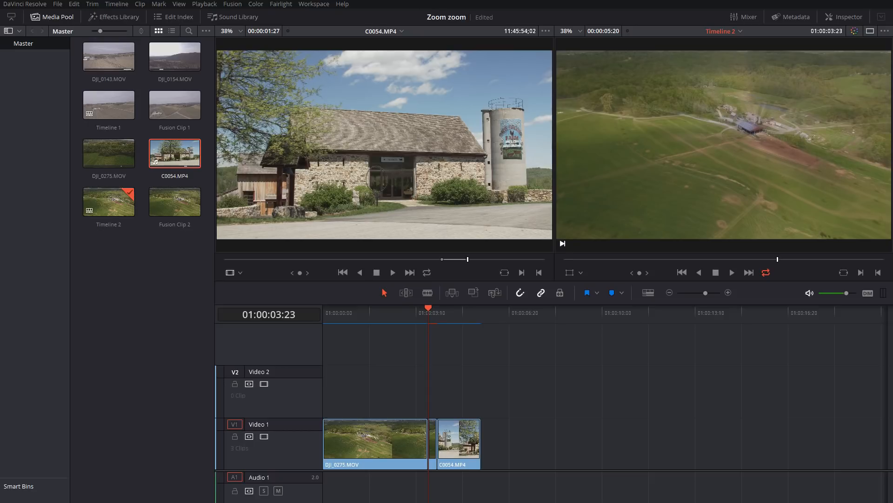
pyautogui.hotkey('shift', '5')
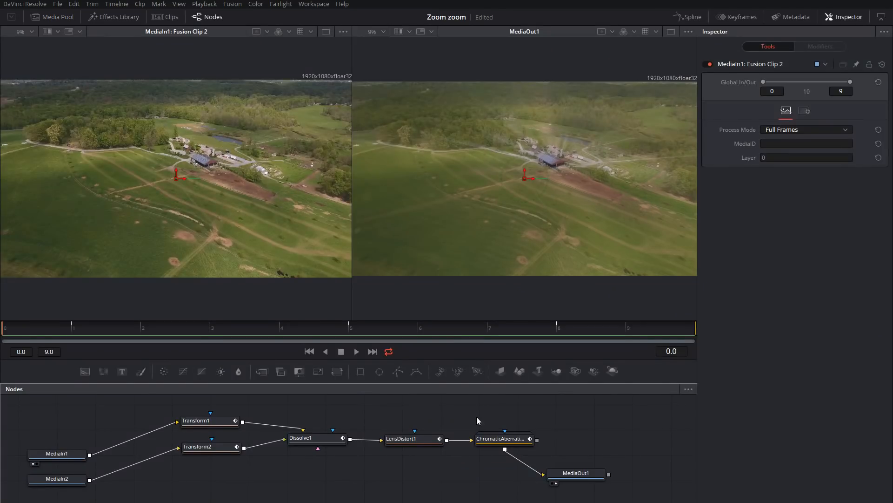
pyautogui.click(193, 420)
pyautogui.click(349, 332)
pyautogui.click(309, 438)
pyautogui.moveTo(793, 116); pyautogui.dragTo(782, 116)
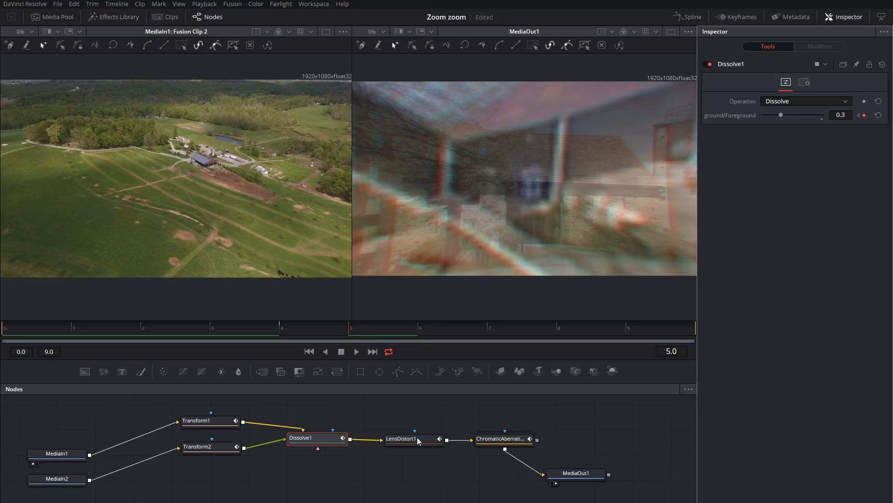
# - Show Dissolve1 in the second viewer and shift Transform1's center at frame 5 to about X -1.7391, Y -2.8136
pyautogui.click(200, 420)
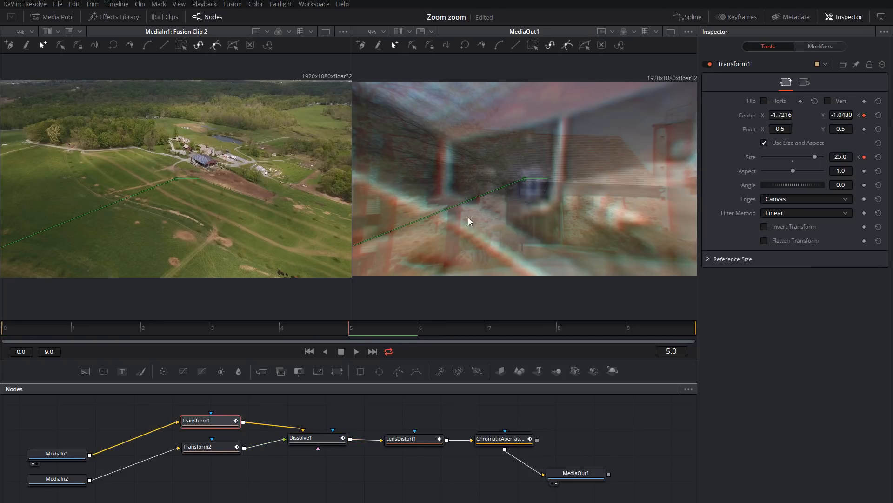
pyautogui.scroll(-10, 460, 219)
pyautogui.moveTo(392, 244); pyautogui.dragTo(414, 244)
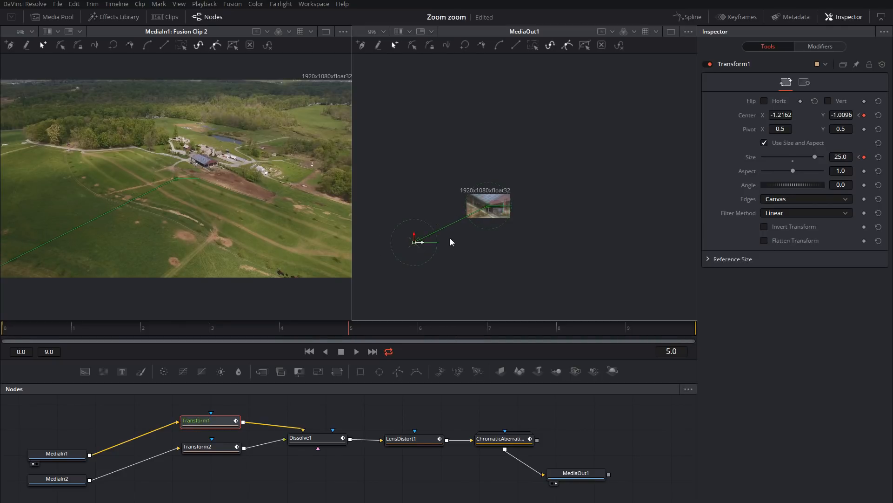
pyautogui.click(303, 441)
pyautogui.click(297, 447)
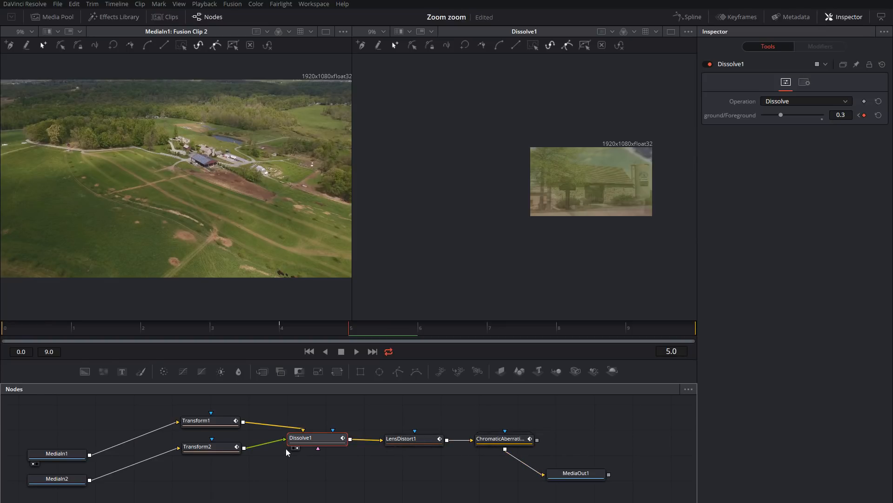
pyautogui.moveTo(204, 420); pyautogui.dragTo(205, 419)
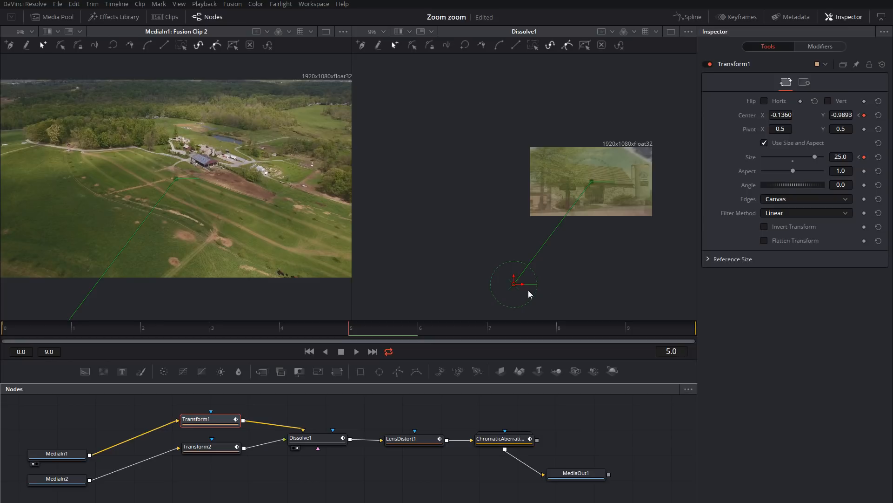
pyautogui.moveTo(515, 285); pyautogui.dragTo(308, 420)
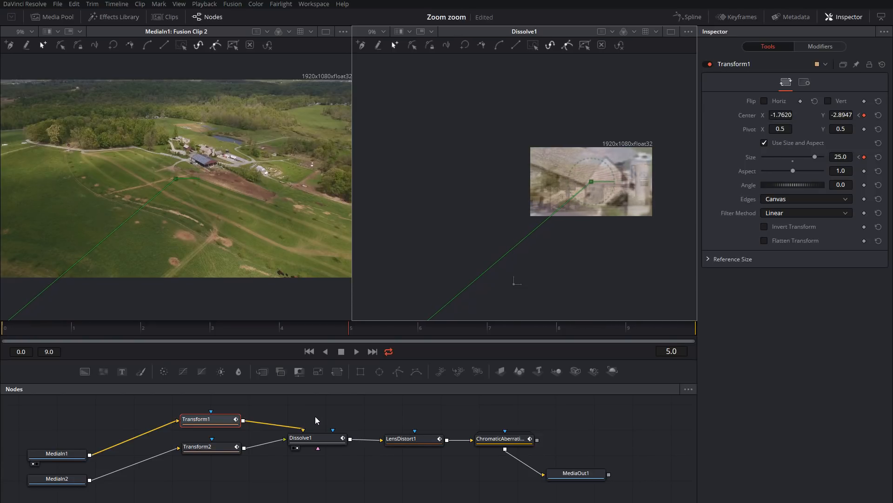
pyautogui.hotkey('ctrl', 'z')
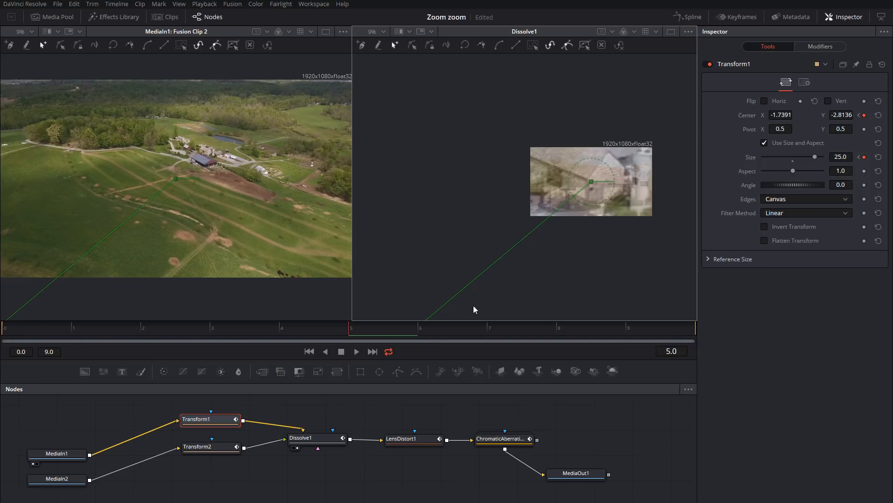
# - Set Dissolve1's Background/Foreground to 1.0 at frame 5
pyautogui.click(313, 439)
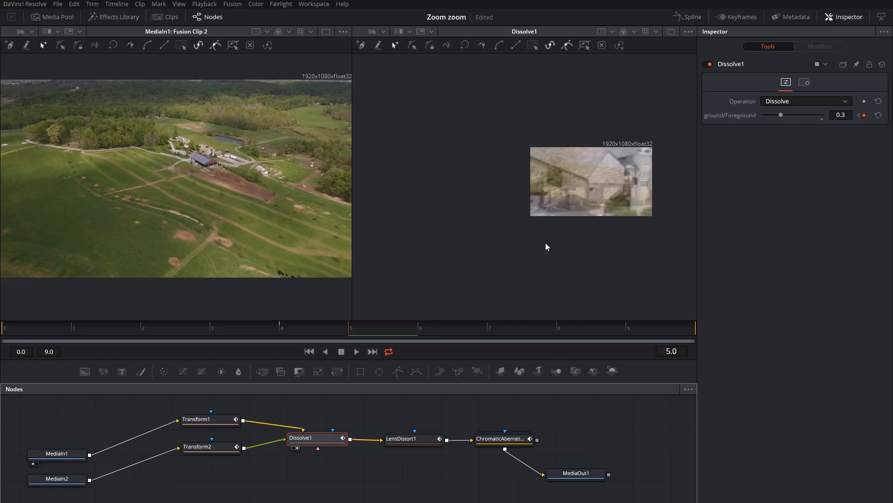
pyautogui.moveTo(782, 115); pyautogui.dragTo(828, 120)
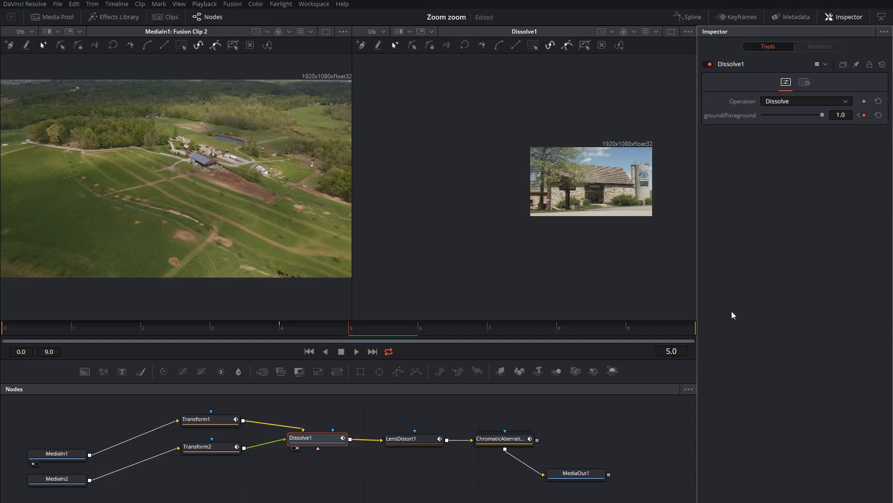
# - Return to the Edit page, play the adjusted transition, and show the viewer full screen from before the transition
pyautogui.hotkey('shift', '4')
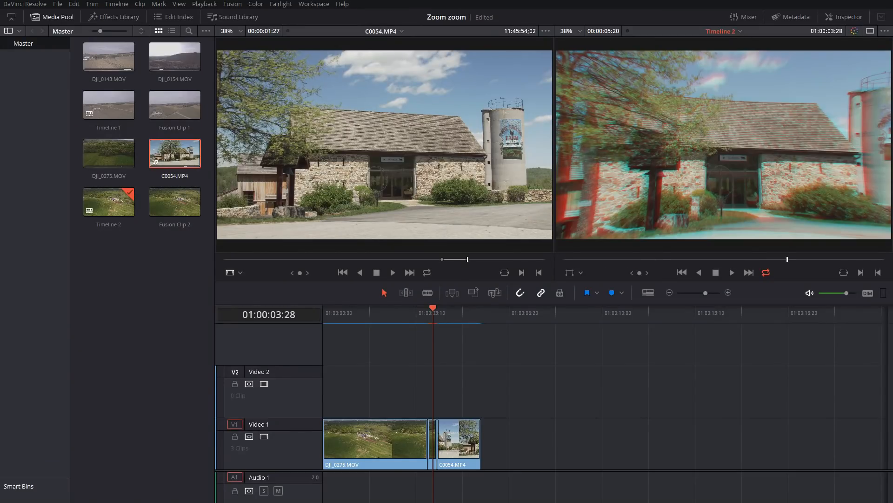
pyautogui.click(414, 313)
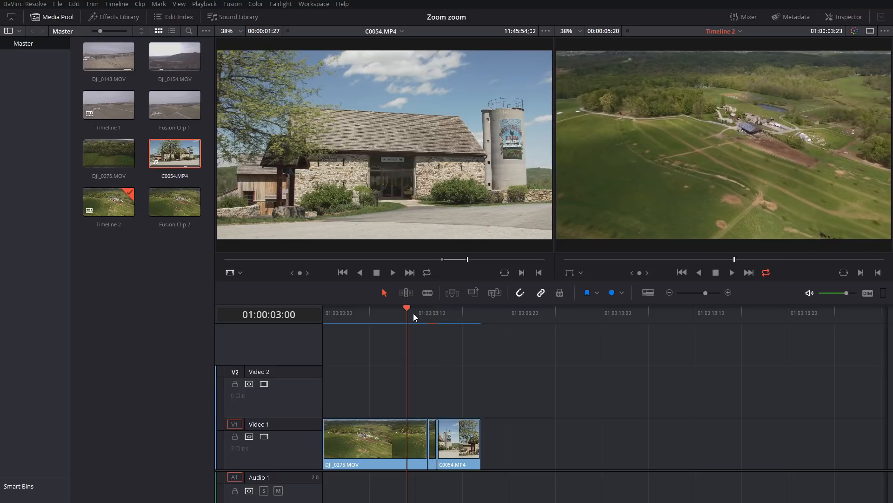
pyautogui.press('space')
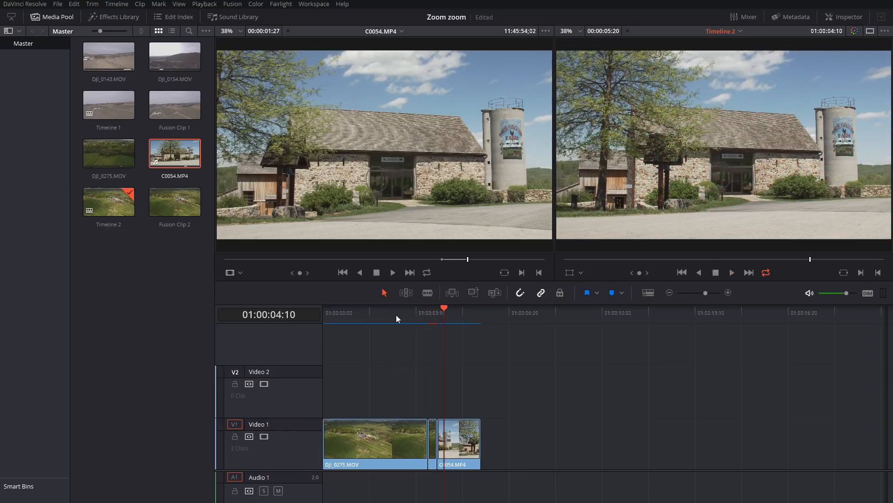
pyautogui.click(394, 314)
pyautogui.hotkey('ctrl', 'f')
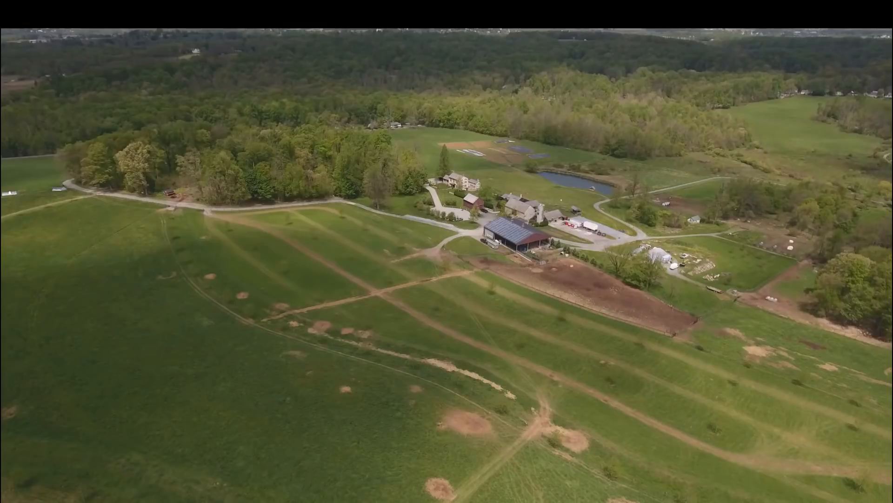
# - Play the transition full screen, and set the ChromaticAberration node's Chromatic Aberration to 0.051 at frame 5 on the Fusion page
pyautogui.press('space')
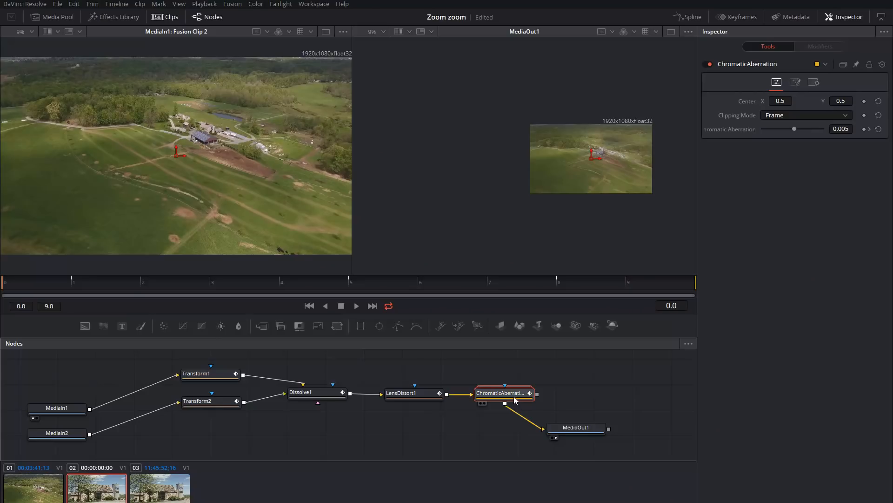
pyautogui.click(349, 284)
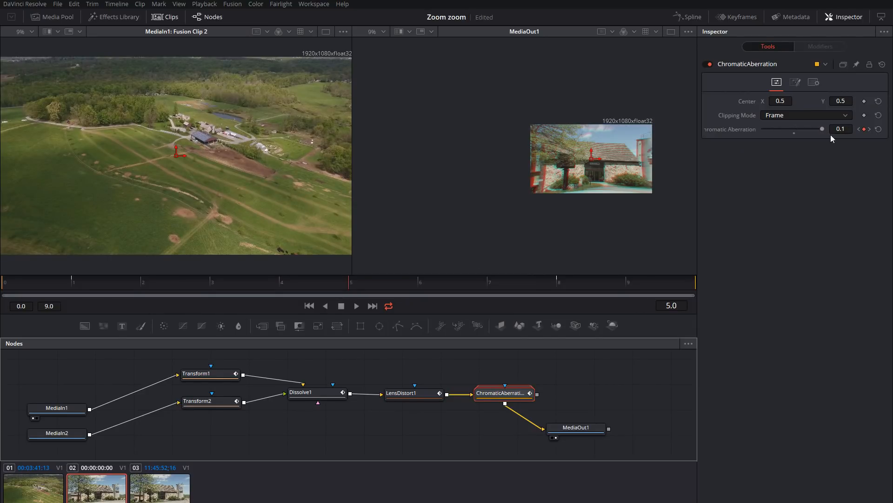
pyautogui.scroll(5, 580, 177)
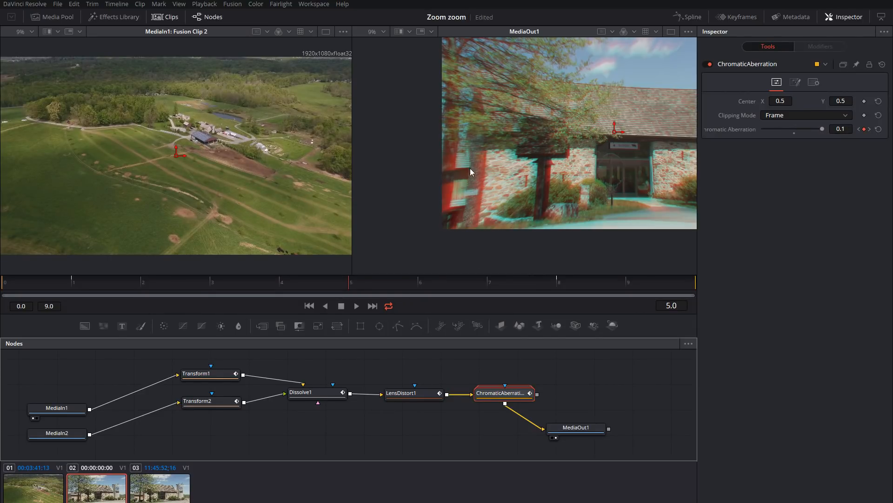
pyautogui.moveTo(819, 129); pyautogui.dragTo(808, 128)
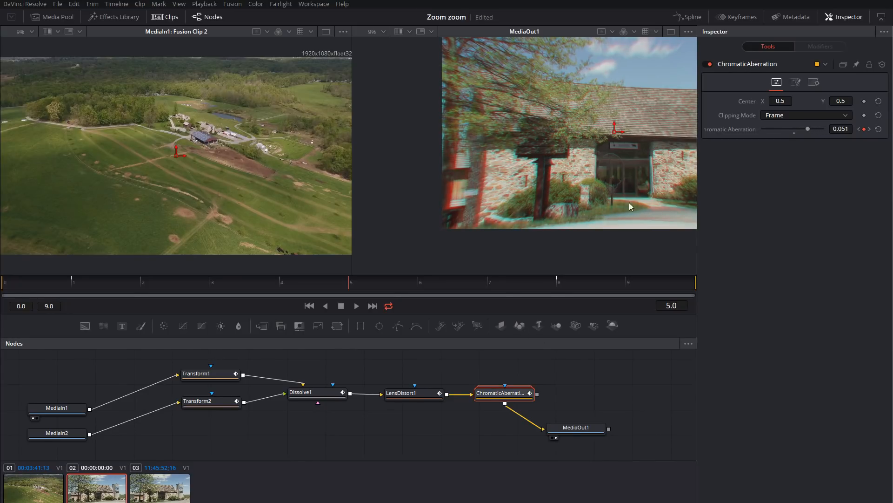
pyautogui.scroll(-2, 548, 181)
pyautogui.moveTo(614, 174); pyautogui.dragTo(582, 187)
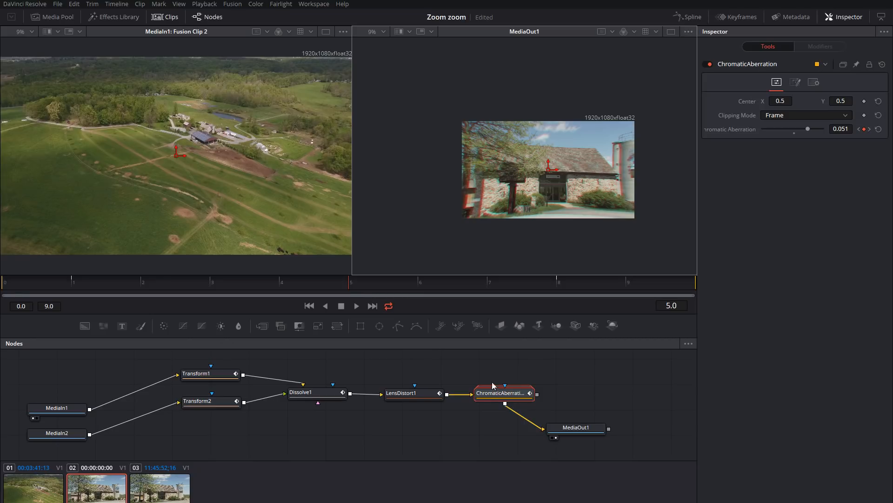
# - Delete the ChromaticAberration node from the transition's node chain and return to the Edit page
pyautogui.click(516, 399)
pyautogui.press('Delete')
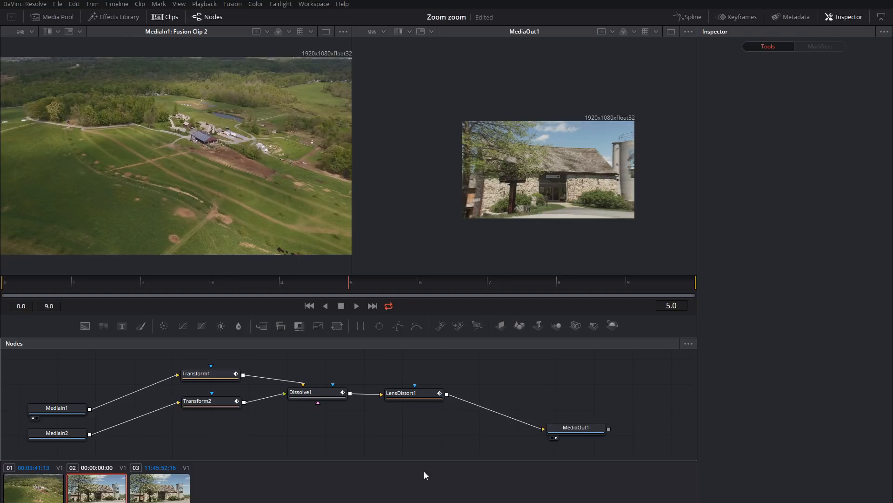
pyautogui.hotkey('shift', '4')
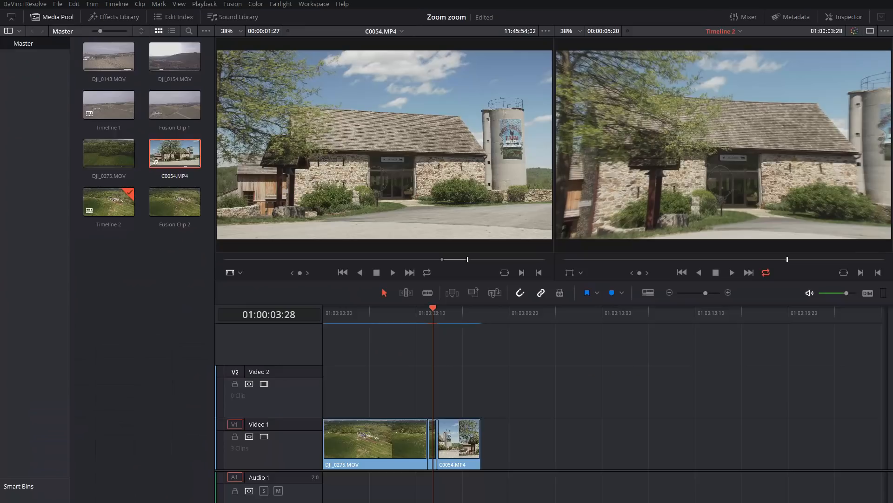